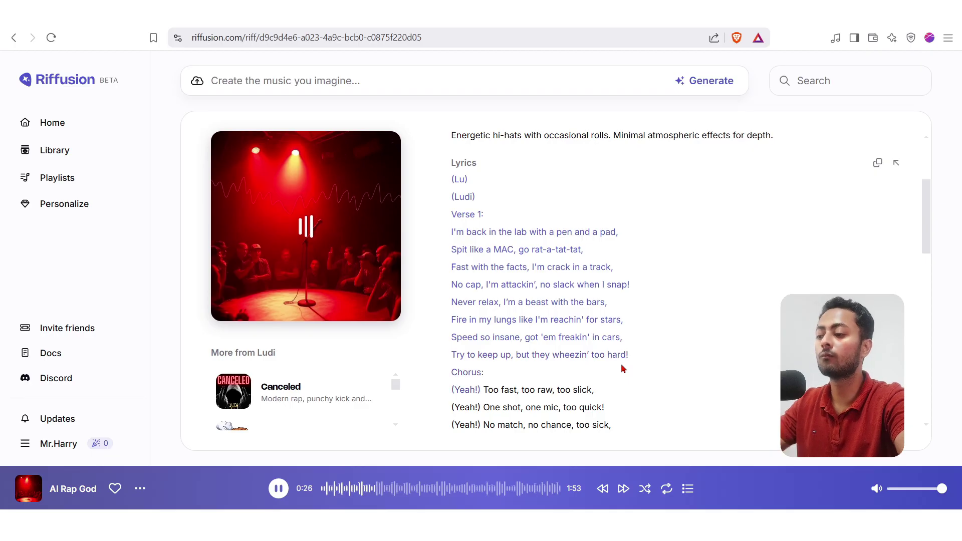
- Read further through the lyrics of the song AI Rap God
{"action": "scroll", "coordinate": [622, 369], "scroll_direction": "down", "scroll_amount": 3}
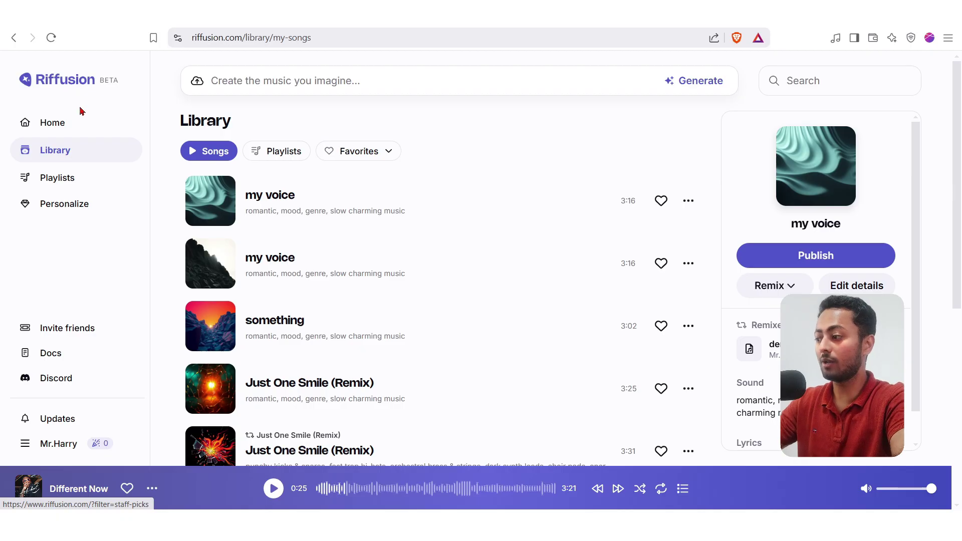
- Open the Personalize page and review the journey stats, the requirements for reaching Debut and the upcoming levels
{"action": "left_click", "coordinate": [58, 210]}
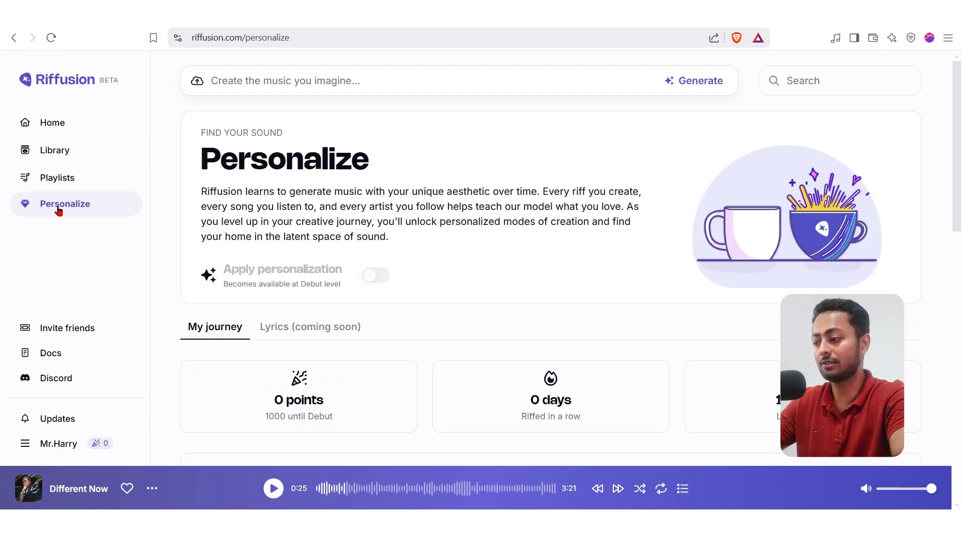
{"action": "scroll", "coordinate": [470, 271], "scroll_direction": "down", "scroll_amount": 3}
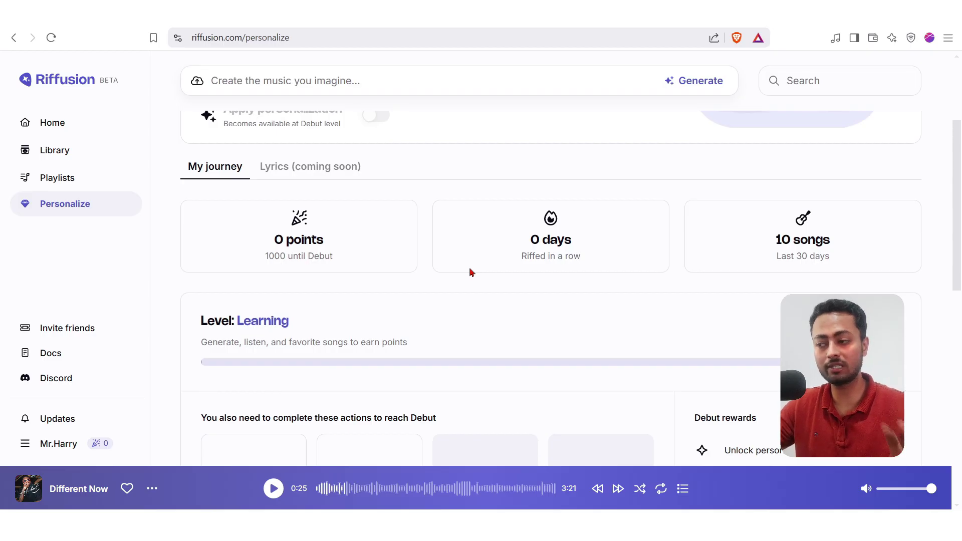
{"action": "scroll", "coordinate": [470, 272], "scroll_direction": "down", "scroll_amount": 10}
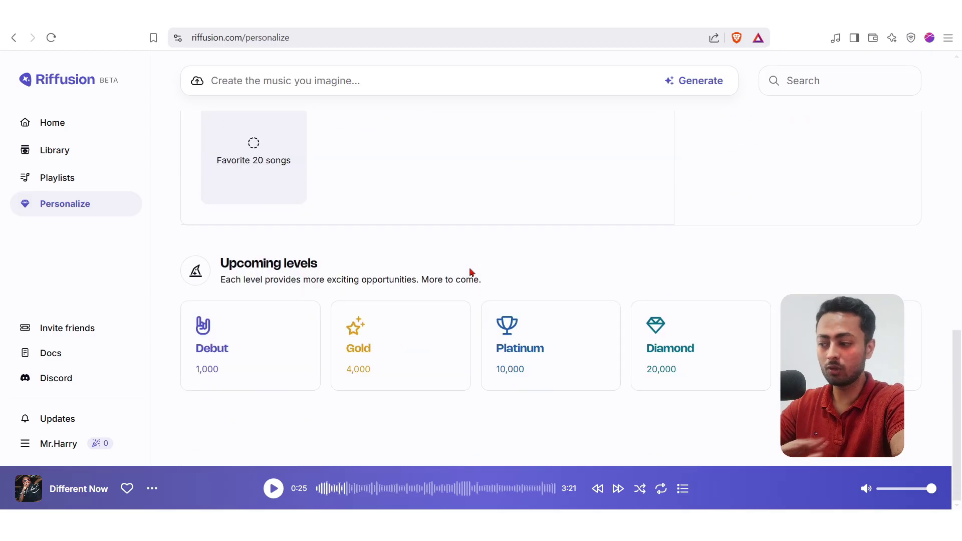
{"action": "scroll", "coordinate": [470, 272], "scroll_direction": "up", "scroll_amount": 5}
{"action": "scroll", "coordinate": [470, 272], "scroll_direction": "down", "scroll_amount": 5}
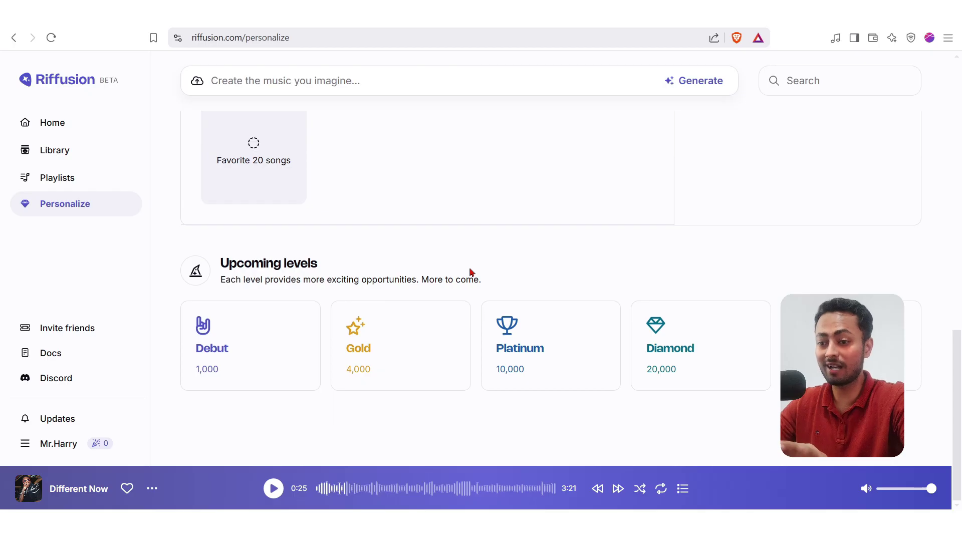
{"action": "scroll", "coordinate": [470, 272], "scroll_direction": "up", "scroll_amount": 10}
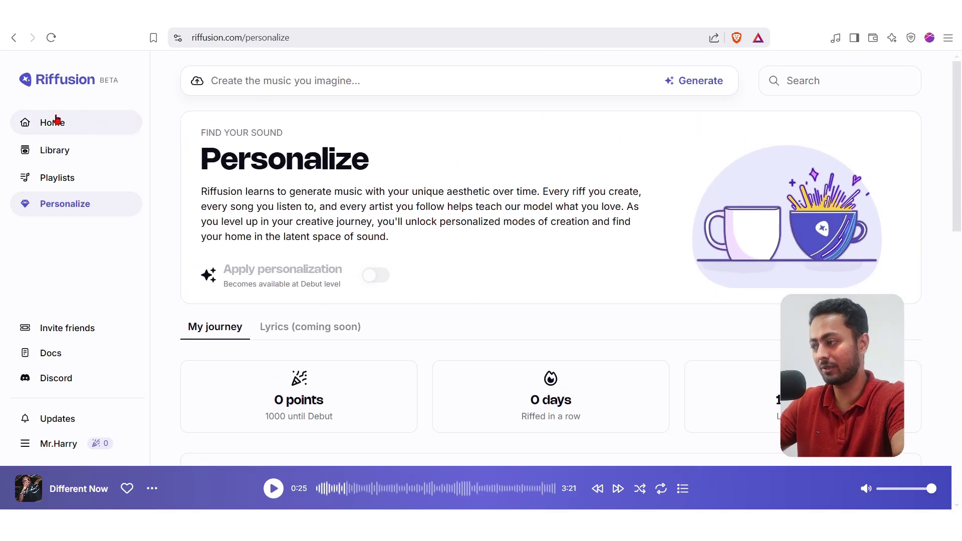
- Open the Library and look through the whole list of generated songs
{"action": "left_click", "coordinate": [55, 150]}
{"action": "scroll", "coordinate": [318, 423], "scroll_direction": "down", "scroll_amount": 5}
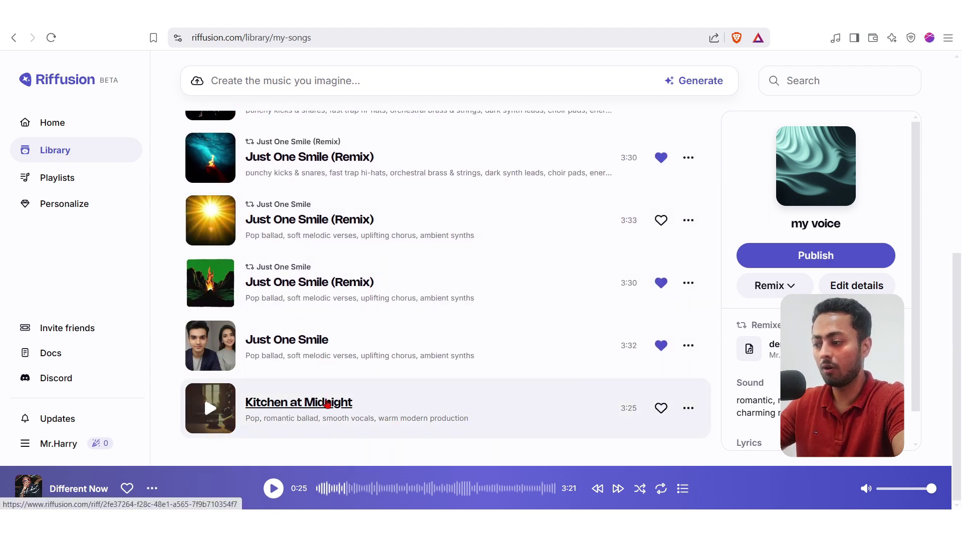
{"action": "scroll", "coordinate": [328, 404], "scroll_direction": "up", "scroll_amount": 5}
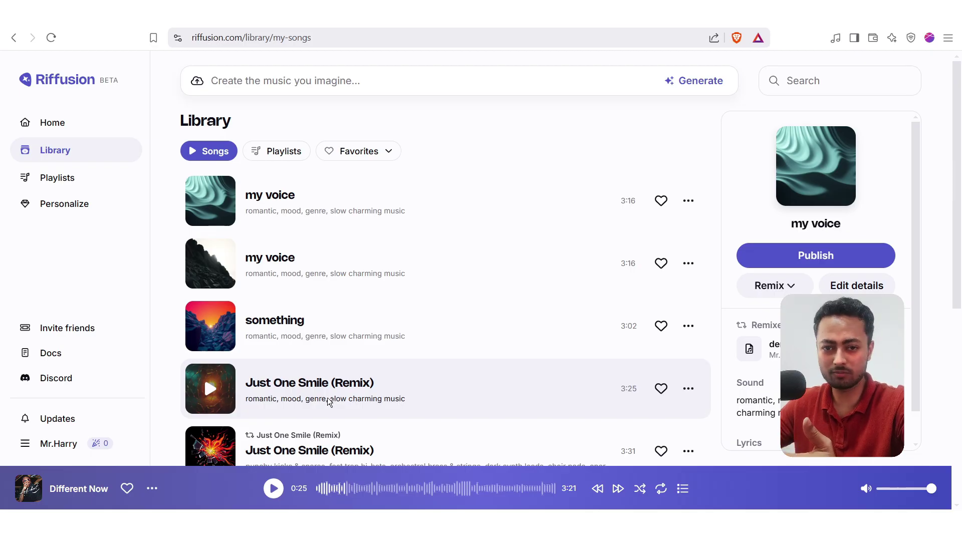
{"action": "scroll", "coordinate": [329, 401], "scroll_direction": "down", "scroll_amount": 3}
{"action": "scroll", "coordinate": [329, 400], "scroll_direction": "up", "scroll_amount": 3}
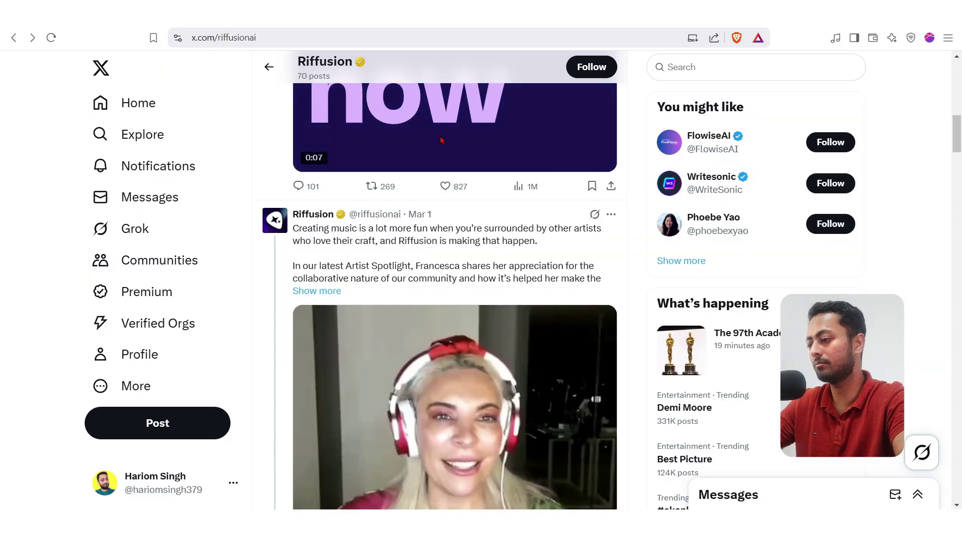
- Examine Riffusion's X profile, including its header details, the pinned FUZZ announcement and the recent posts
{"action": "scroll", "coordinate": [441, 141], "scroll_direction": "up", "scroll_amount": 10}
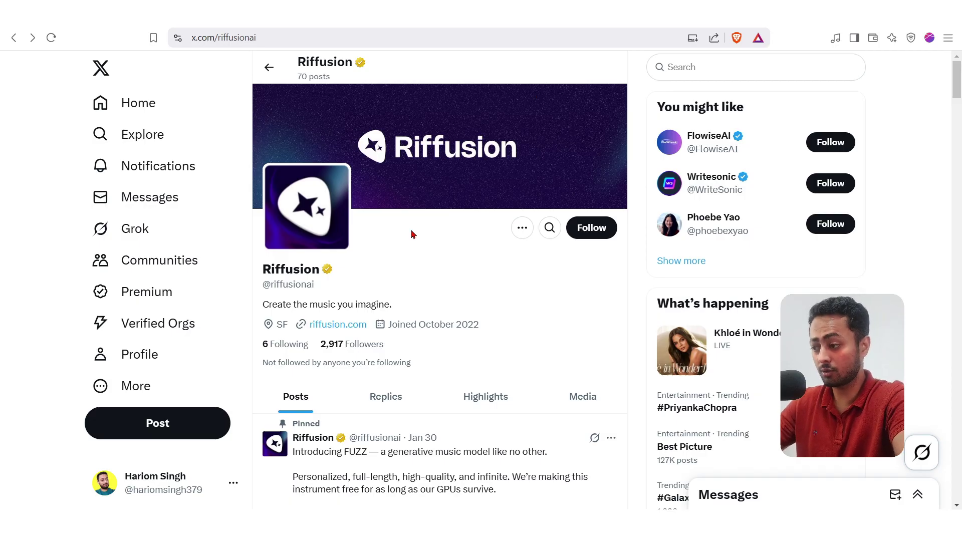
{"action": "scroll", "coordinate": [531, 306], "scroll_direction": "down", "scroll_amount": 4}
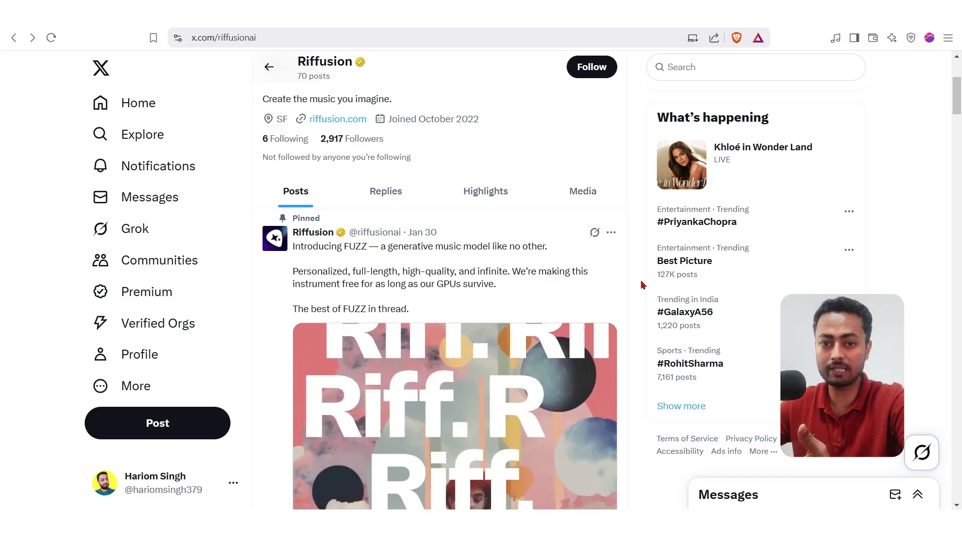
{"action": "scroll", "coordinate": [643, 285], "scroll_direction": "down", "scroll_amount": 2}
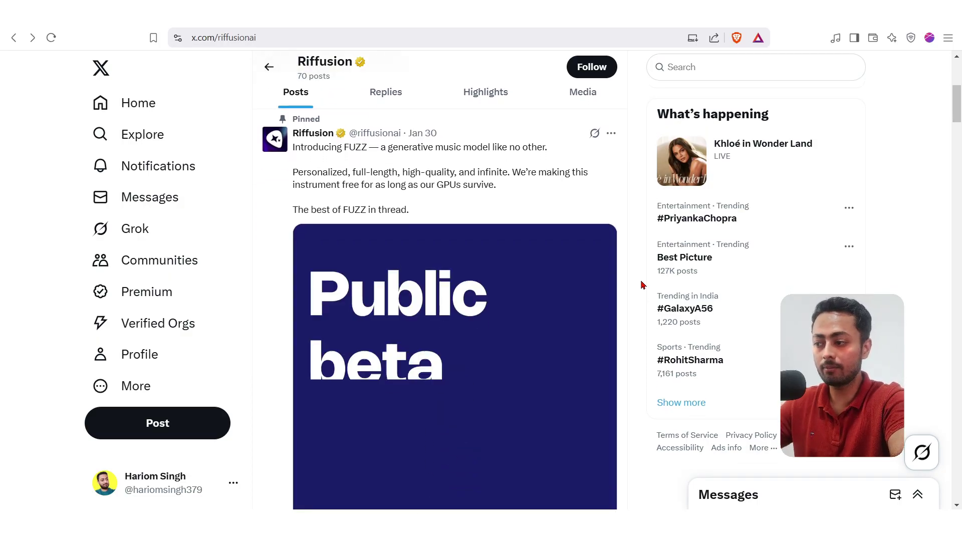
{"action": "scroll", "coordinate": [643, 285], "scroll_direction": "down", "scroll_amount": 1}
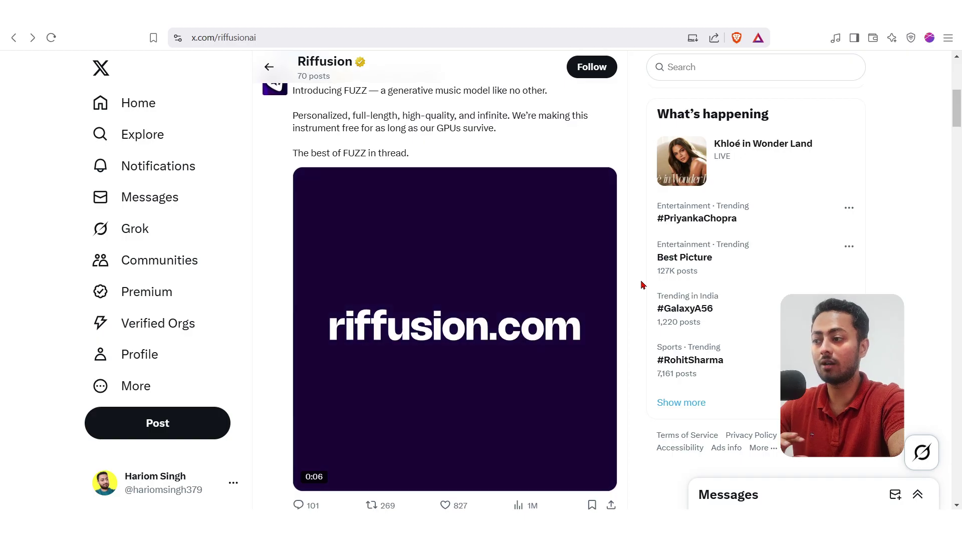
{"action": "scroll", "coordinate": [643, 285], "scroll_direction": "down", "scroll_amount": 7}
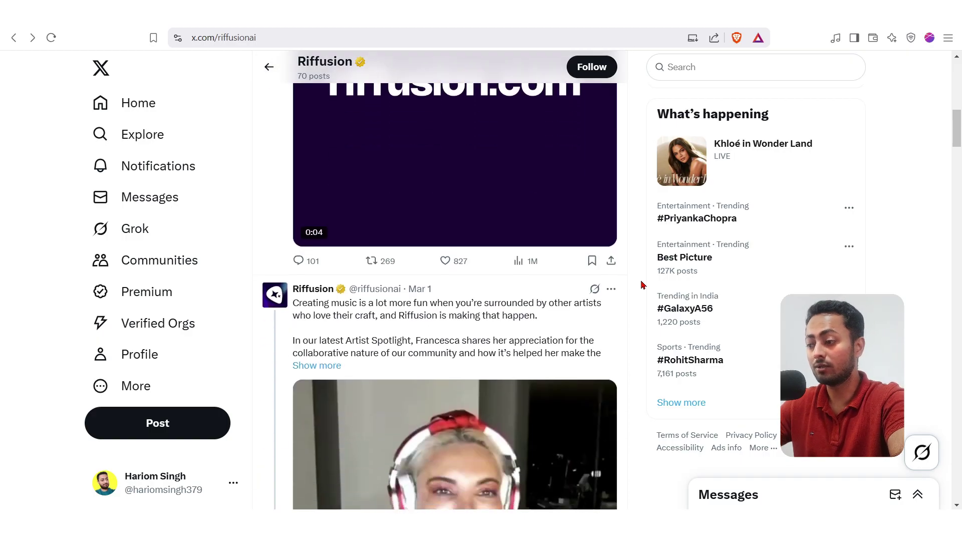
{"action": "scroll", "coordinate": [643, 285], "scroll_direction": "down", "scroll_amount": 1}
{"action": "scroll", "coordinate": [643, 285], "scroll_direction": "down", "scroll_amount": 8}
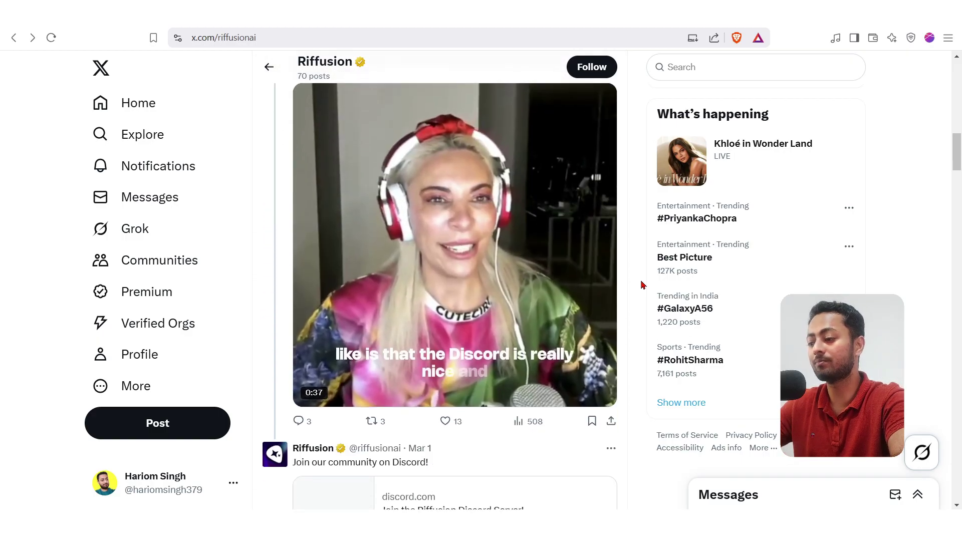
{"action": "scroll", "coordinate": [643, 285], "scroll_direction": "down", "scroll_amount": 1}
{"action": "scroll", "coordinate": [643, 285], "scroll_direction": "down", "scroll_amount": 1}
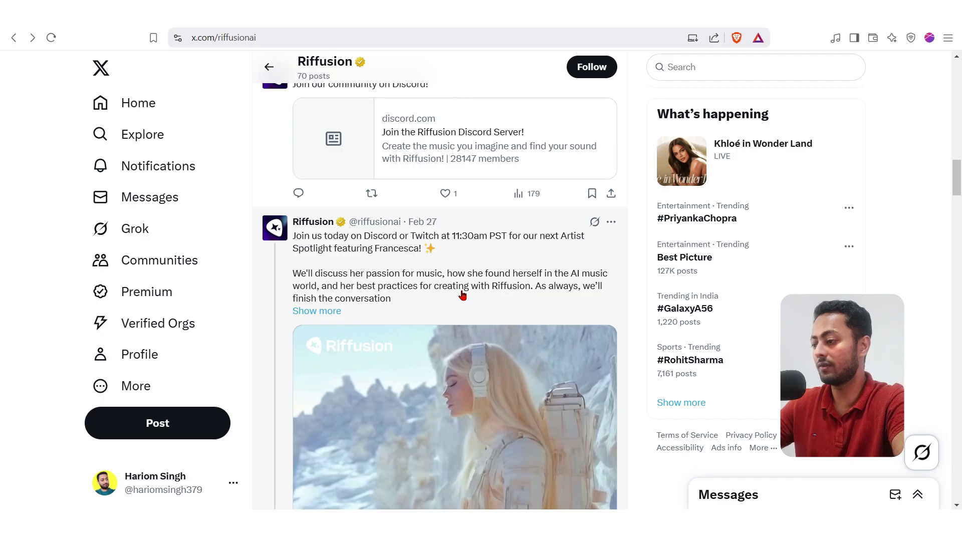
{"action": "scroll", "coordinate": [509, 312], "scroll_direction": "down", "scroll_amount": 3}
{"action": "scroll", "coordinate": [637, 393], "scroll_direction": "up", "scroll_amount": 10}
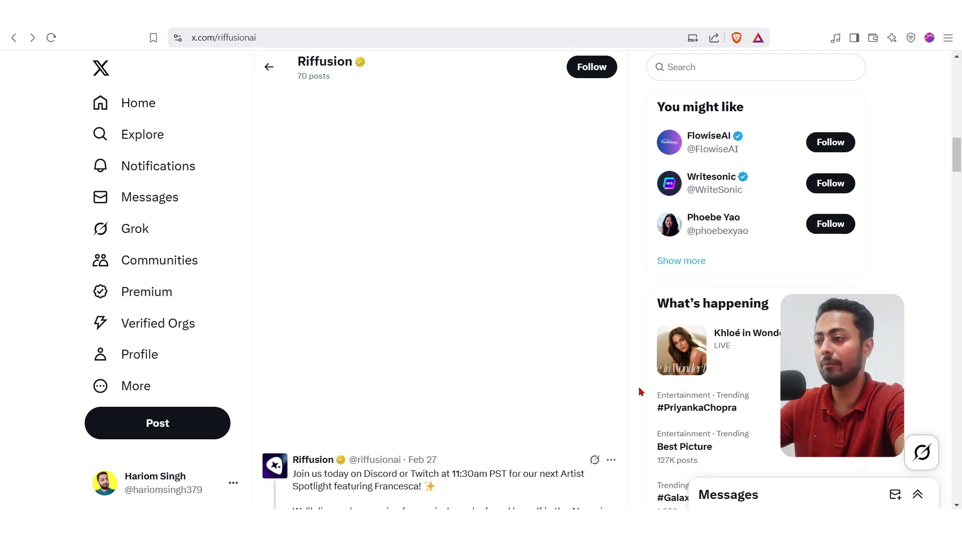
- Switch back to the Riffusion library and play the Just One Smile (Remix) tagged "romantic, mood, genre, slow charming music"
{"action": "key", "text": "ctrl+Tab"}
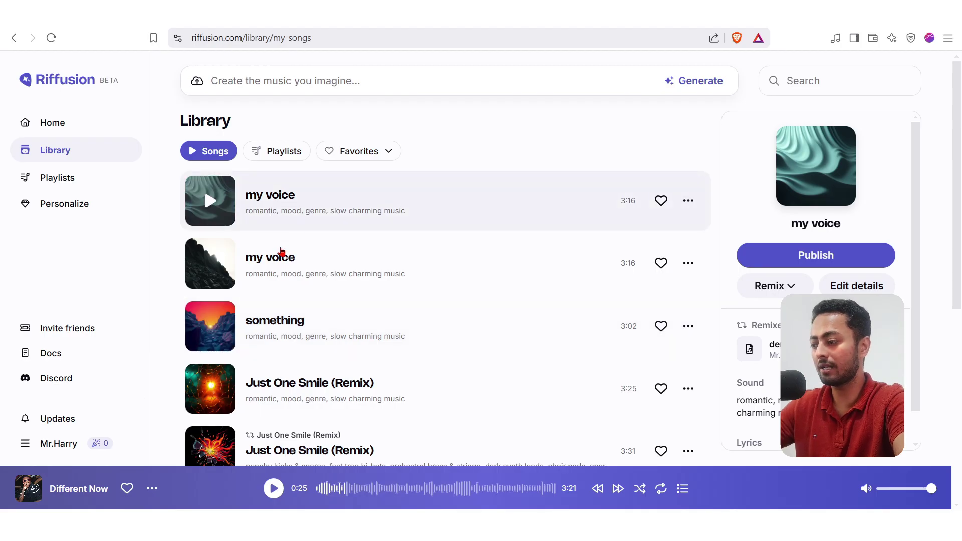
{"action": "scroll", "coordinate": [279, 294], "scroll_direction": "down", "scroll_amount": 3}
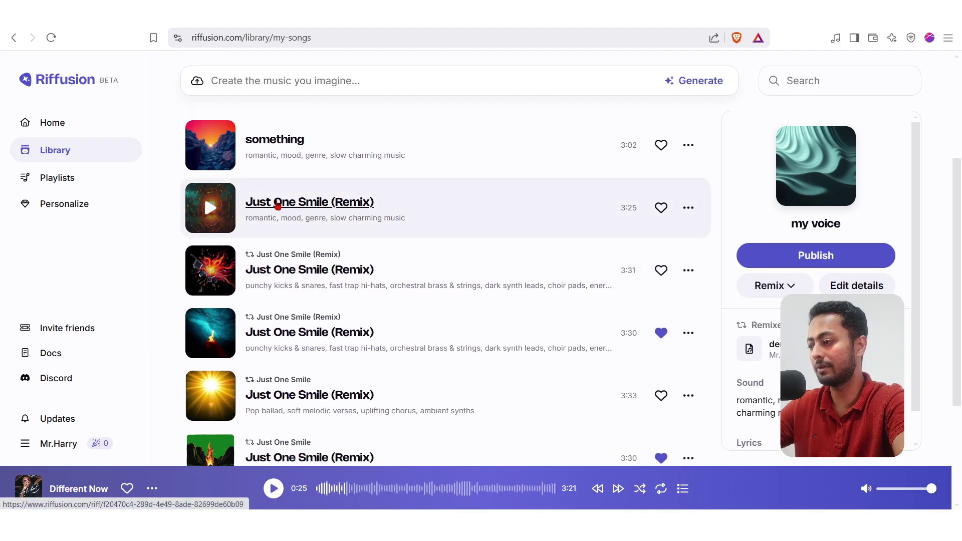
{"action": "left_click", "coordinate": [211, 208]}
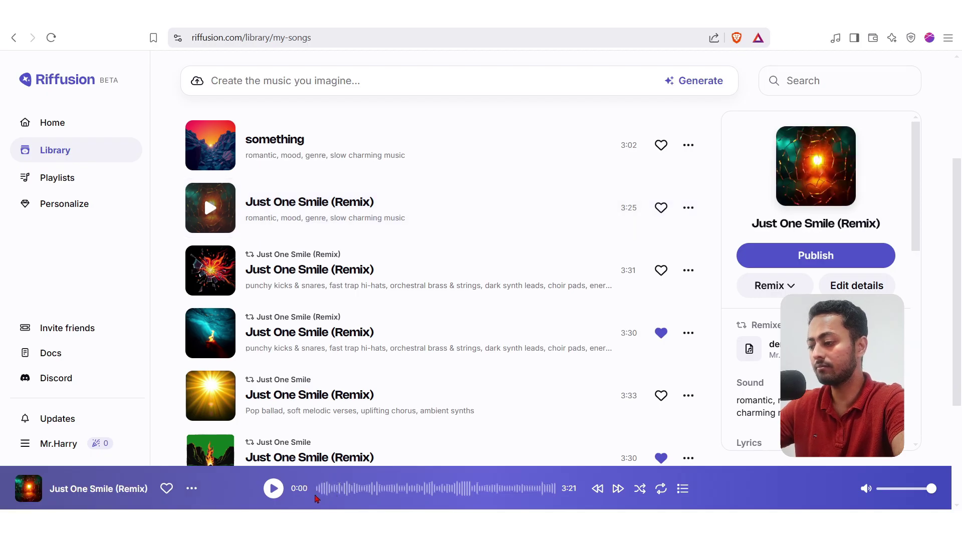
{"action": "left_click", "coordinate": [274, 490]}
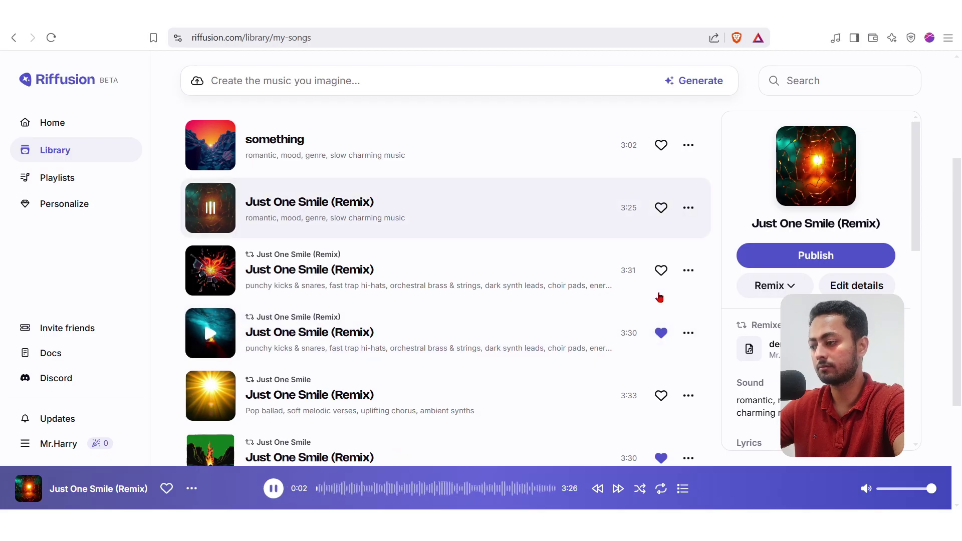
- Read through the playing remix's Hindi lyrics and highlight the lines of its first hook
{"action": "scroll", "coordinate": [816, 225], "scroll_direction": "down", "scroll_amount": 6}
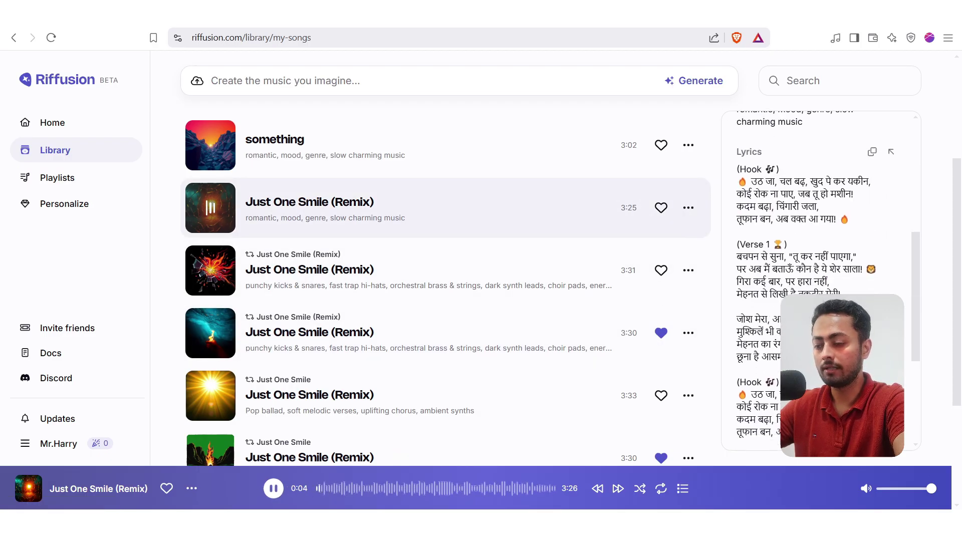
{"action": "left_click_drag", "start_coordinate": [752, 172], "coordinate": [784, 425]}
{"action": "left_click", "coordinate": [822, 400]}
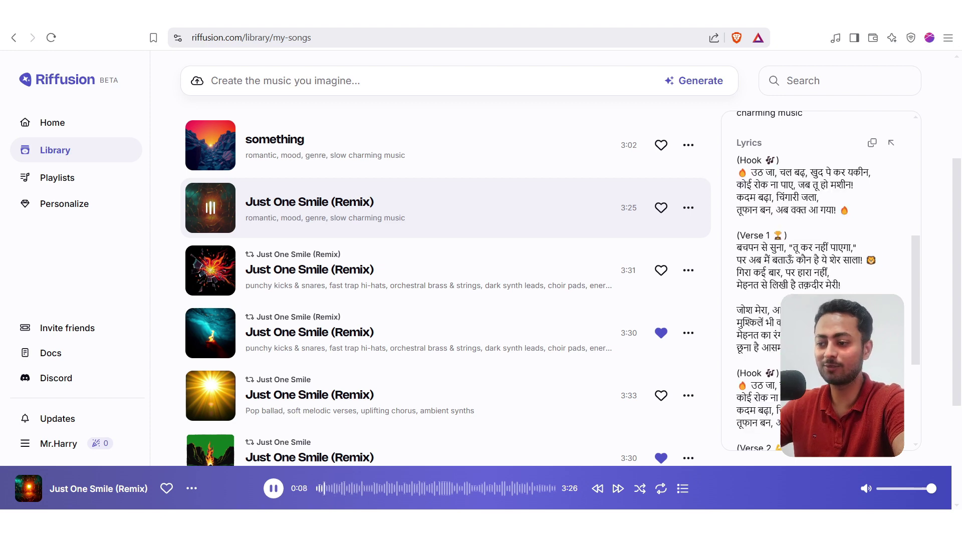
{"action": "scroll", "coordinate": [822, 376], "scroll_direction": "down", "scroll_amount": 4}
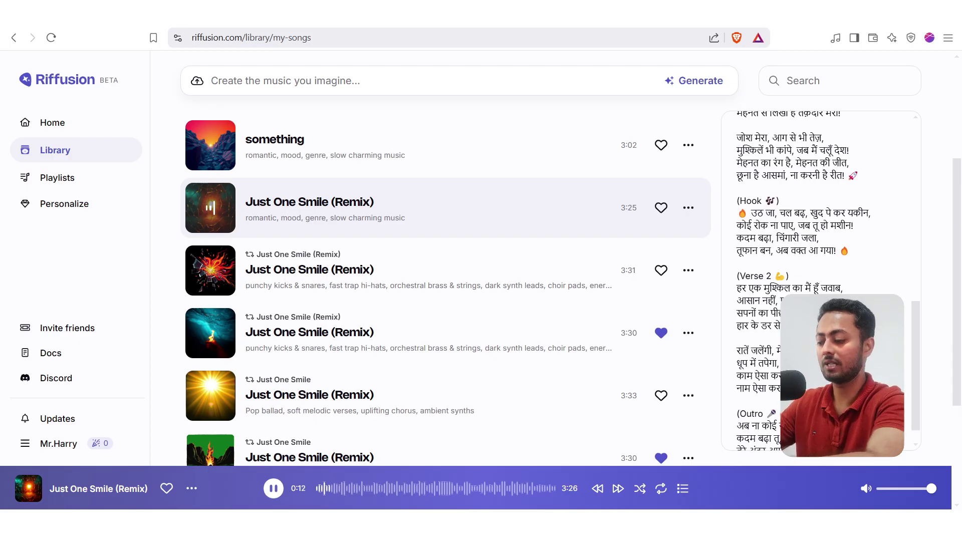
{"action": "scroll", "coordinate": [821, 301], "scroll_direction": "up", "scroll_amount": 3}
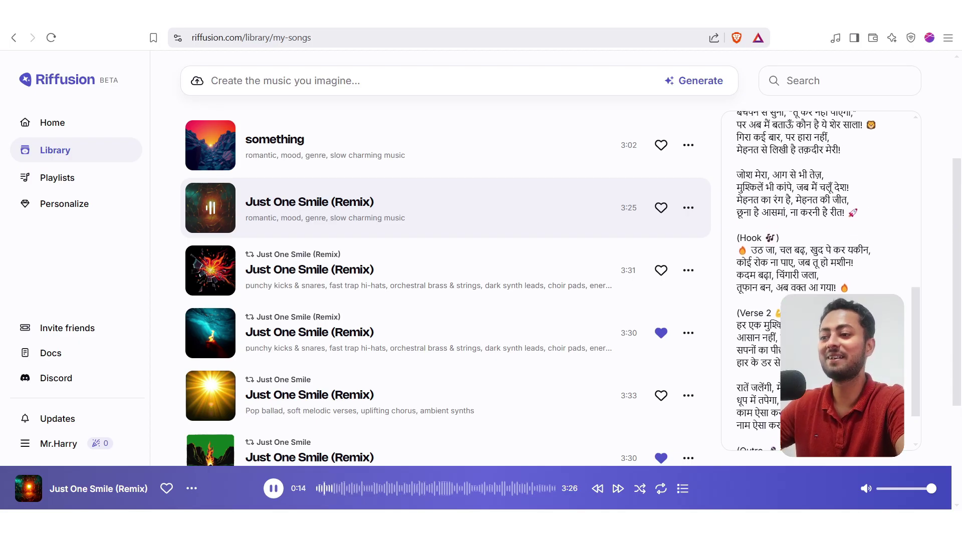
{"action": "scroll", "coordinate": [857, 256], "scroll_direction": "up", "scroll_amount": 2}
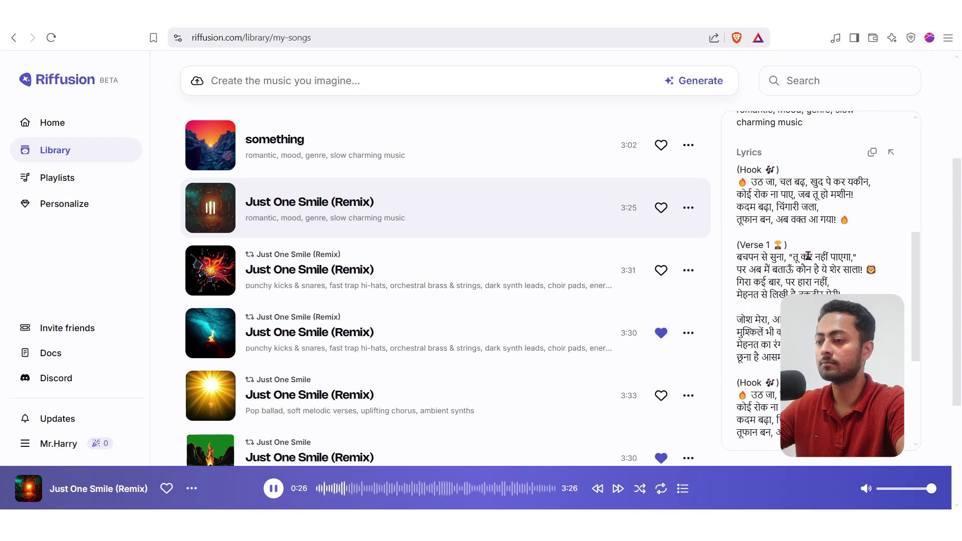
{"action": "scroll", "coordinate": [807, 256], "scroll_direction": "up", "scroll_amount": 1}
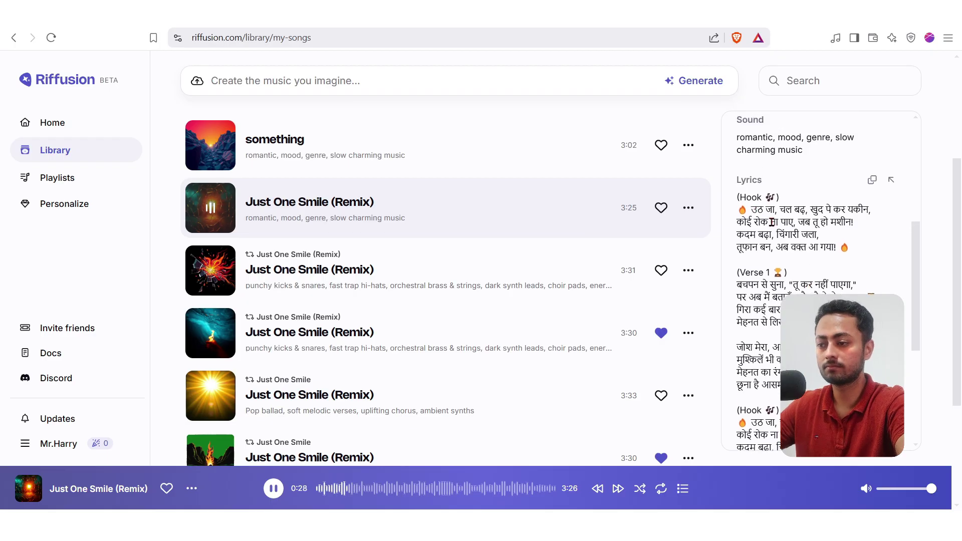
{"action": "left_click_drag", "start_coordinate": [751, 209], "coordinate": [846, 249]}
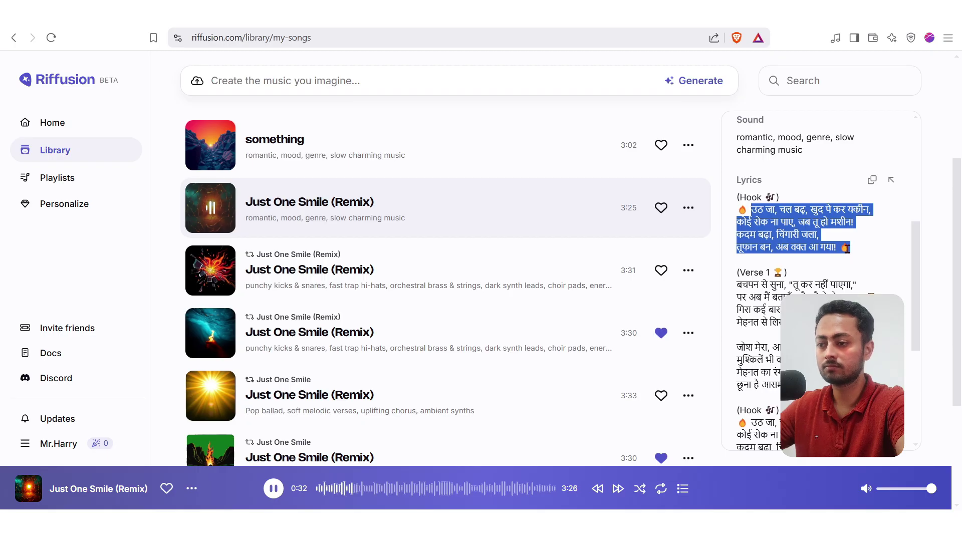
- Open the favorited Just One Smile (Remix) with the green campfire cover, play it while following its lyrics, and pause it
{"action": "scroll", "coordinate": [441, 317], "scroll_direction": "down", "scroll_amount": 3}
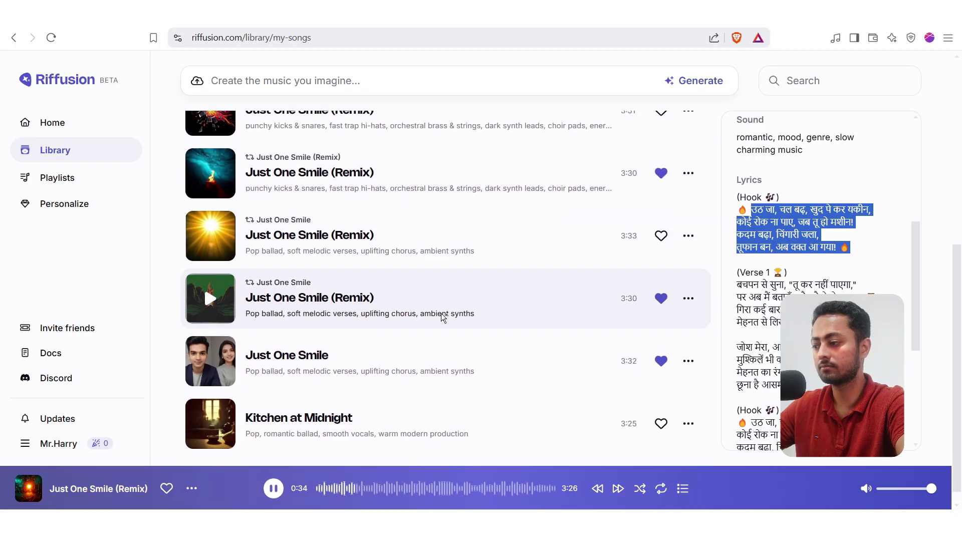
{"action": "left_click", "coordinate": [296, 300]}
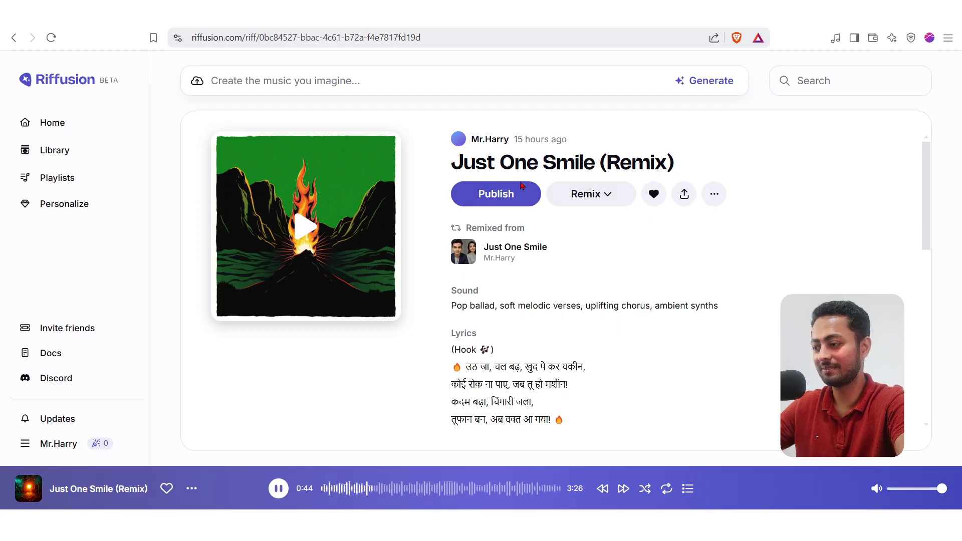
{"action": "left_click", "coordinate": [303, 229]}
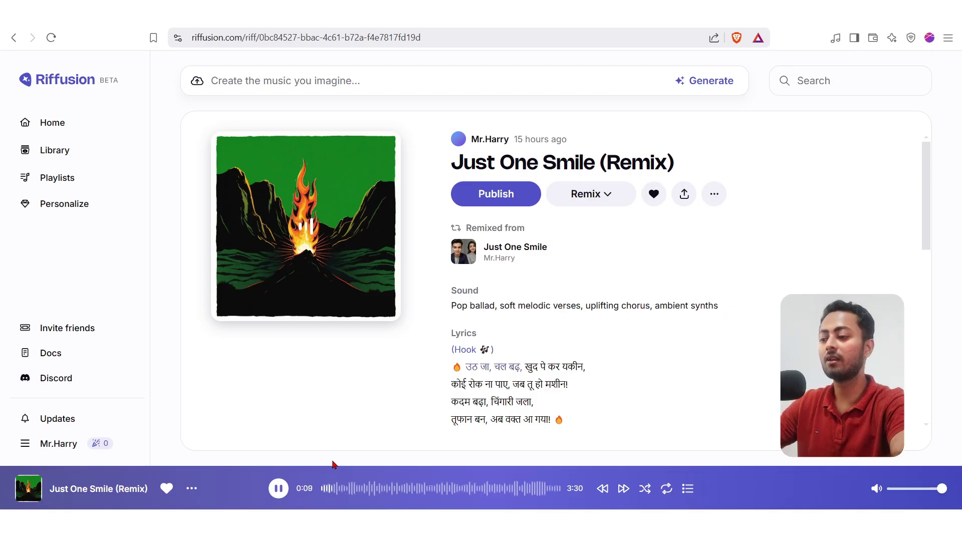
{"action": "scroll", "coordinate": [533, 355], "scroll_direction": "down", "scroll_amount": 3}
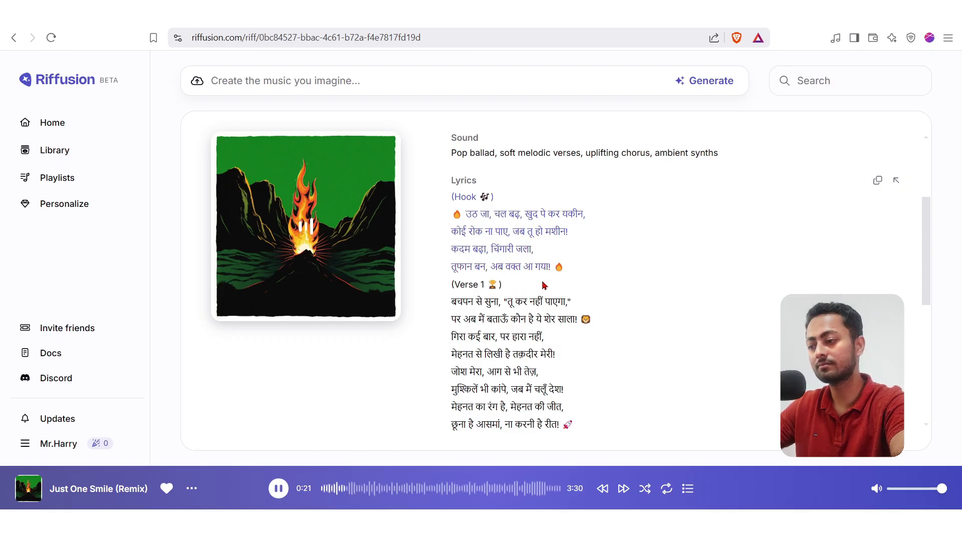
{"action": "scroll", "coordinate": [545, 285], "scroll_direction": "down", "scroll_amount": 2}
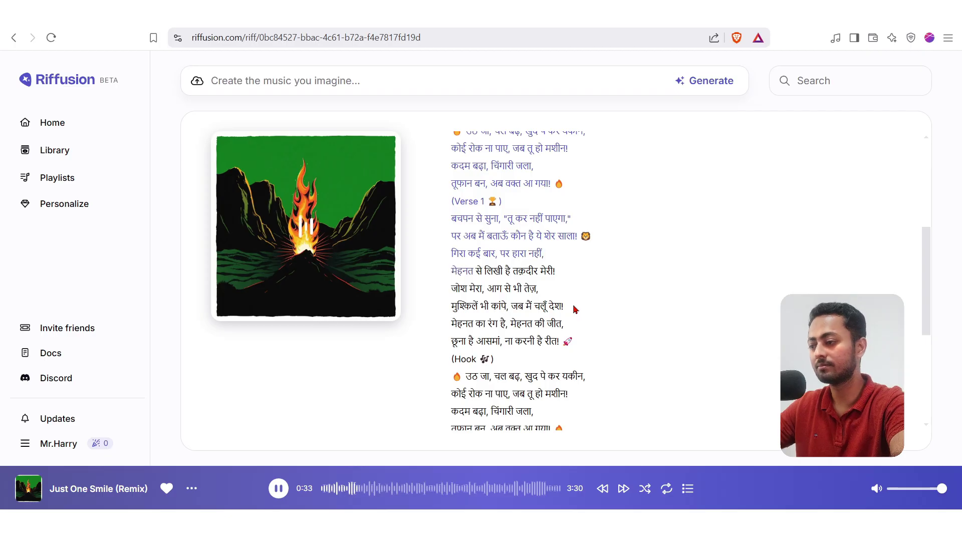
{"action": "left_click", "coordinate": [279, 490]}
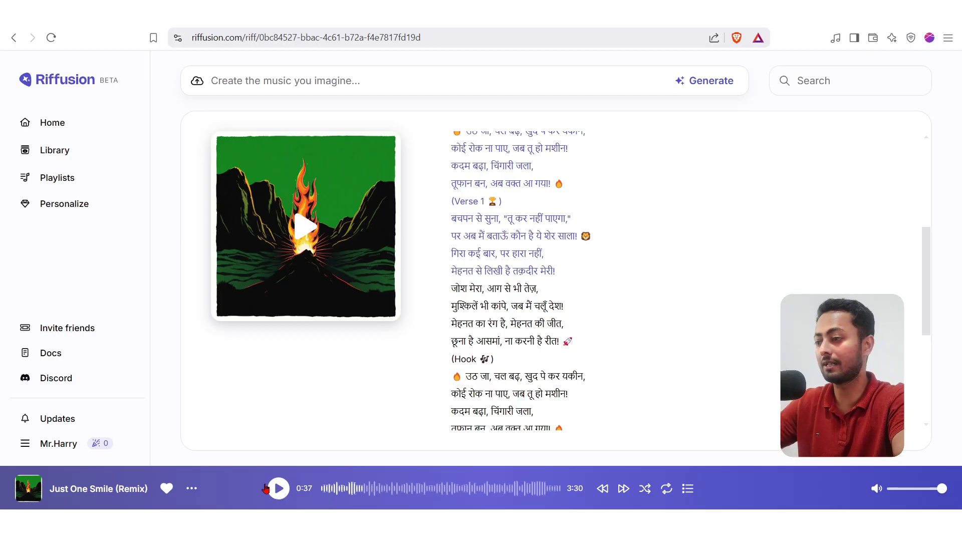
- Open the Home page with the featured playlists and staff picks
{"action": "left_click", "coordinate": [56, 123]}
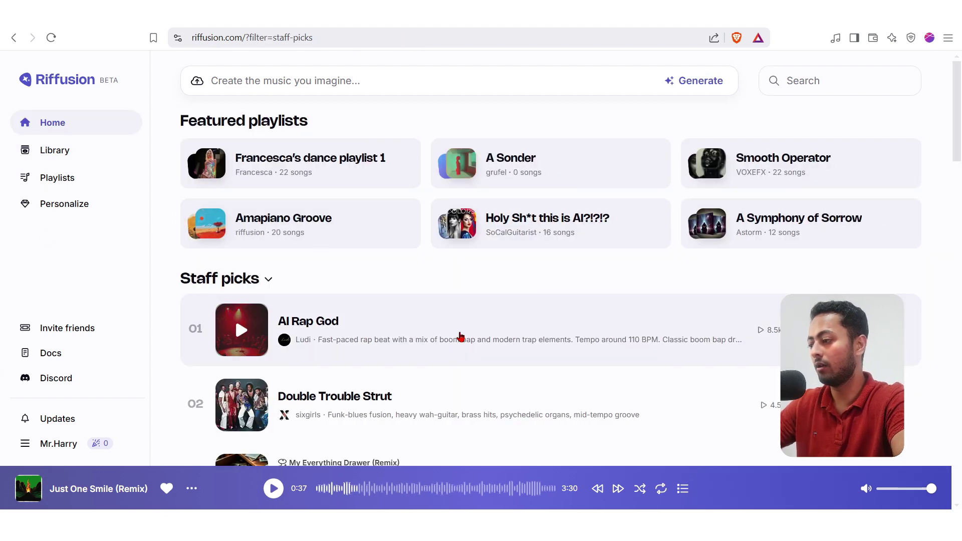
- Open the song library and look over the song creator's Prompt and Compose modes
{"action": "left_click", "coordinate": [60, 154]}
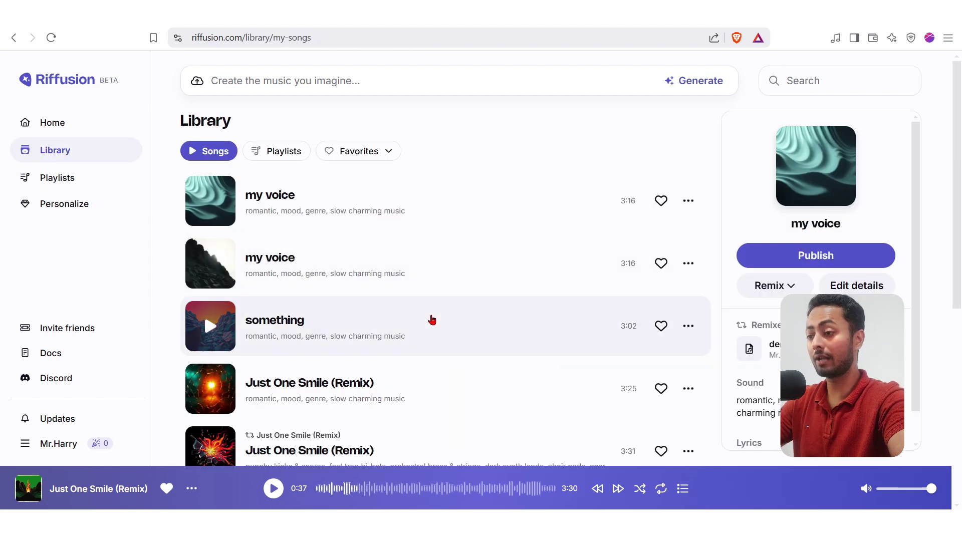
{"action": "left_click", "coordinate": [367, 83]}
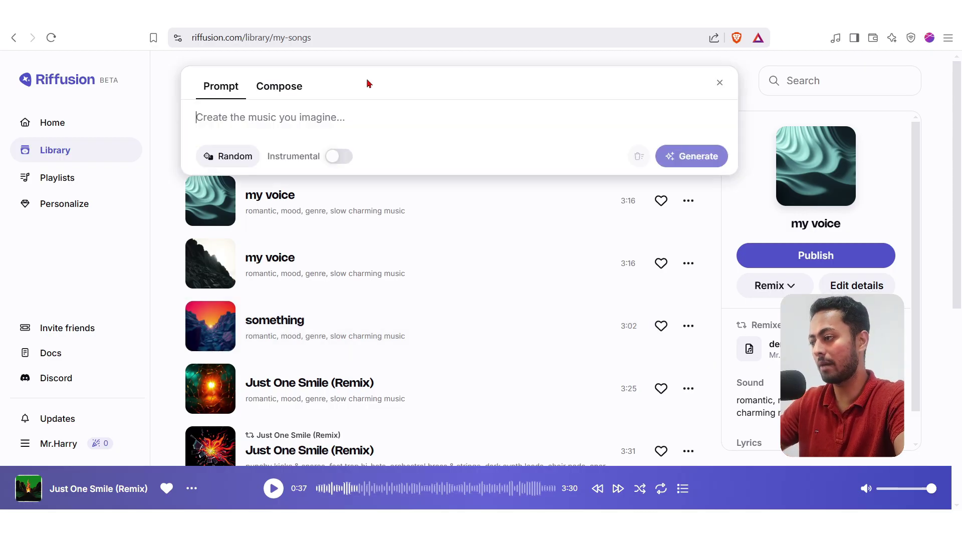
{"action": "left_click", "coordinate": [170, 75]}
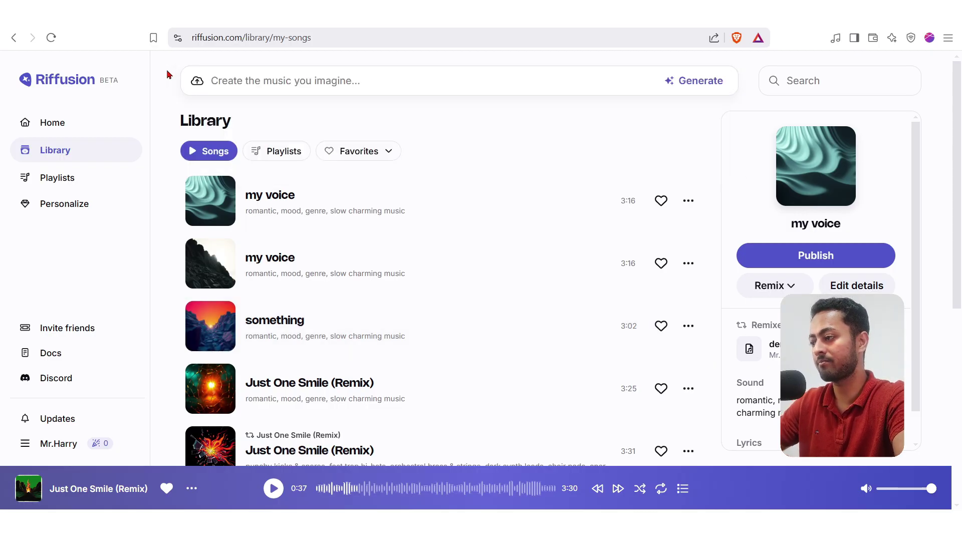
{"action": "left_click", "coordinate": [235, 85]}
{"action": "left_click", "coordinate": [289, 92]}
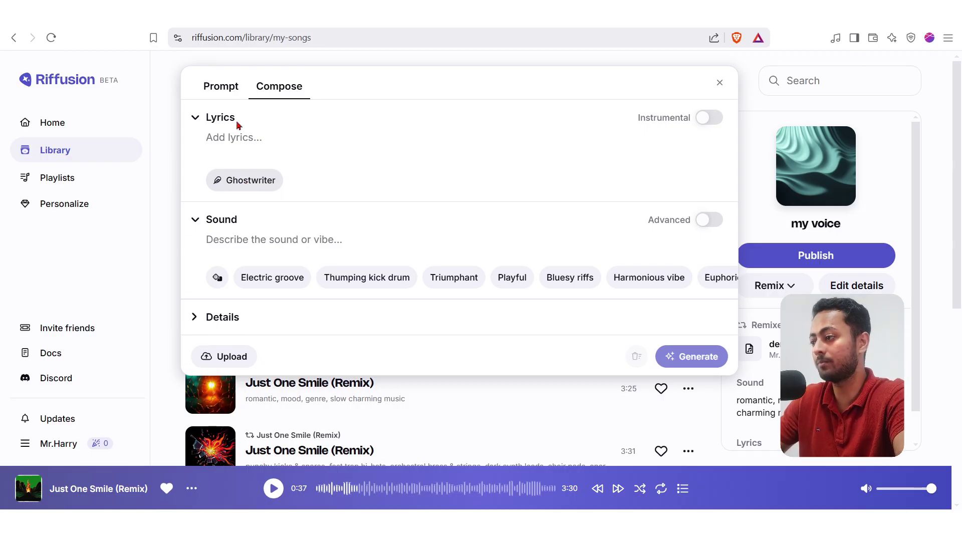
- Generate songs in Prompt mode from the description "a peaceful song in the rain"
{"action": "left_click", "coordinate": [219, 95]}
{"action": "left_click", "coordinate": [232, 118]}
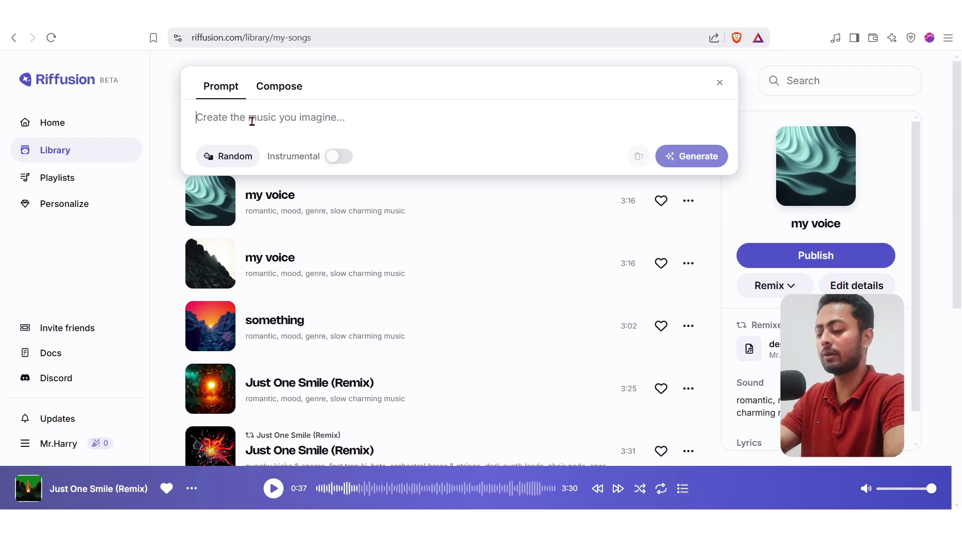
{"action": "type", "text": "a peaceful song in the rain"}
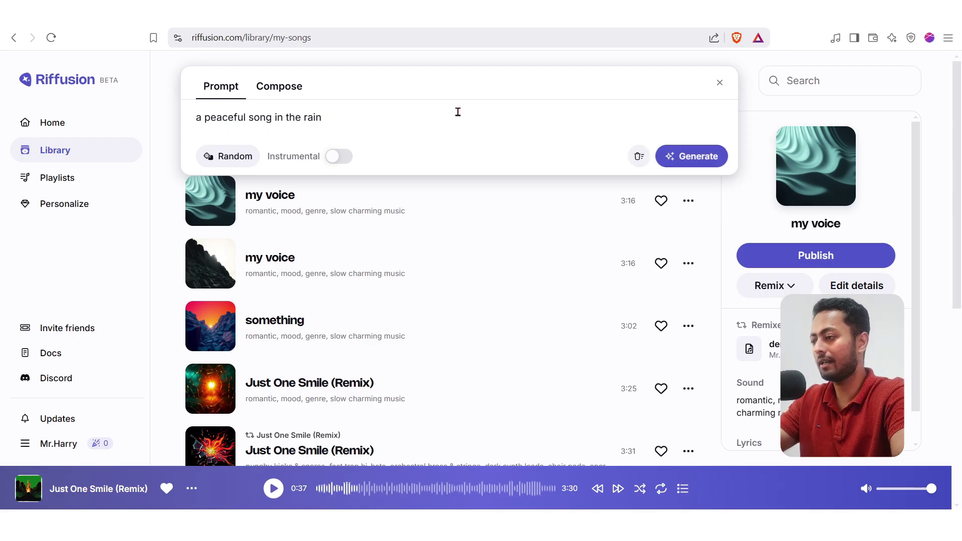
{"action": "left_click", "coordinate": [698, 156]}
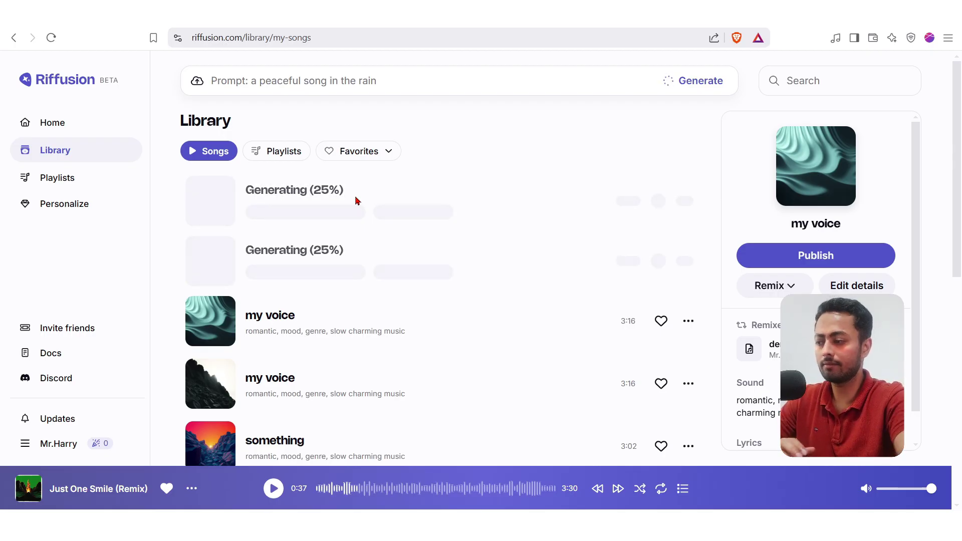
- Look over the Random prompt option and the Compose mode's lyrics and sound suggestions, and close the song creator
{"action": "left_click", "coordinate": [382, 85]}
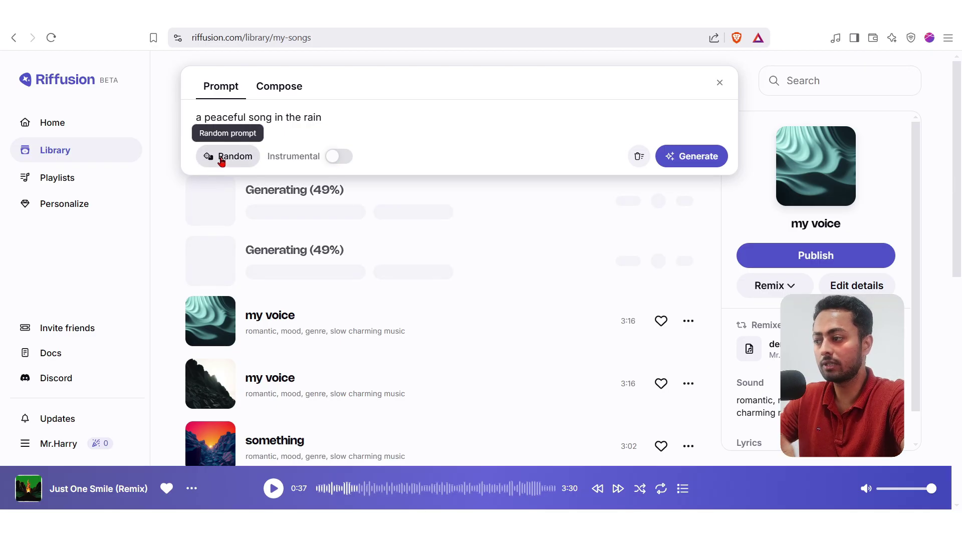
{"action": "left_click", "coordinate": [285, 90]}
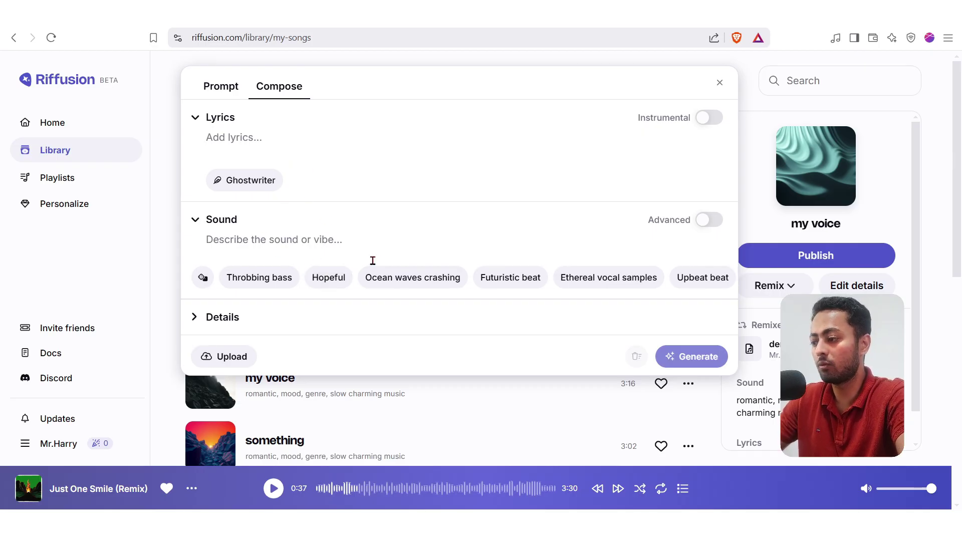
{"action": "scroll", "coordinate": [406, 284], "scroll_direction": "right", "scroll_amount": 1}
{"action": "scroll", "coordinate": [407, 284], "scroll_direction": "right", "scroll_amount": 12}
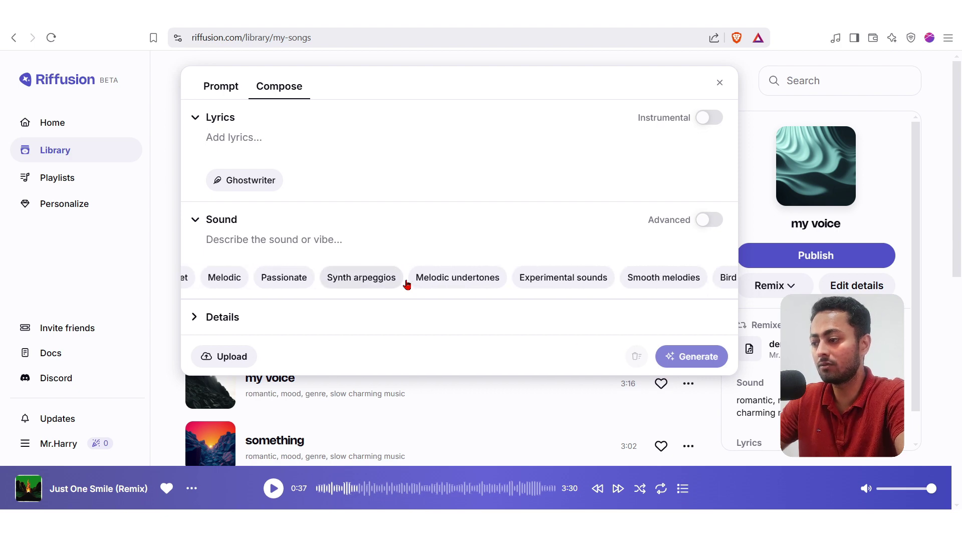
{"action": "scroll", "coordinate": [532, 283], "scroll_direction": "down", "scroll_amount": 5}
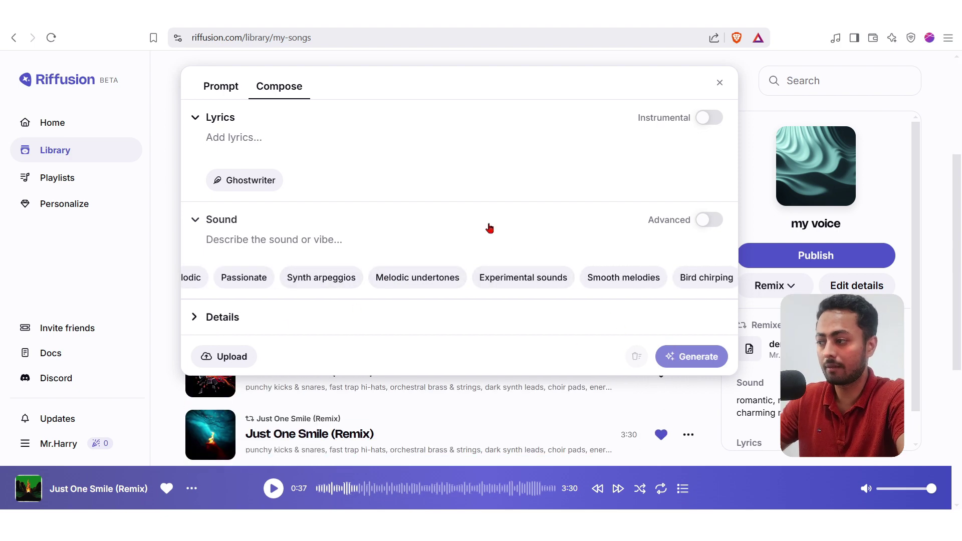
{"action": "left_click", "coordinate": [219, 87]}
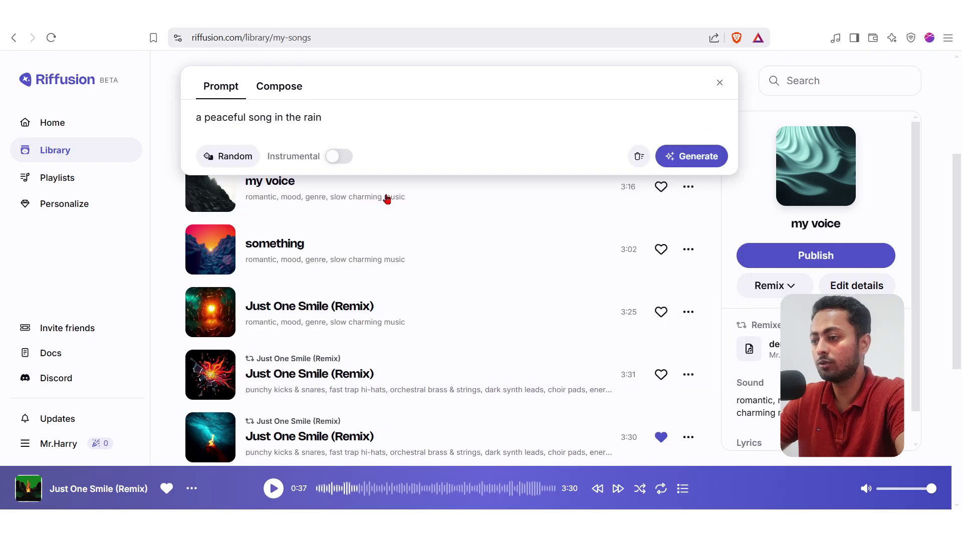
{"action": "left_click", "coordinate": [719, 83]}
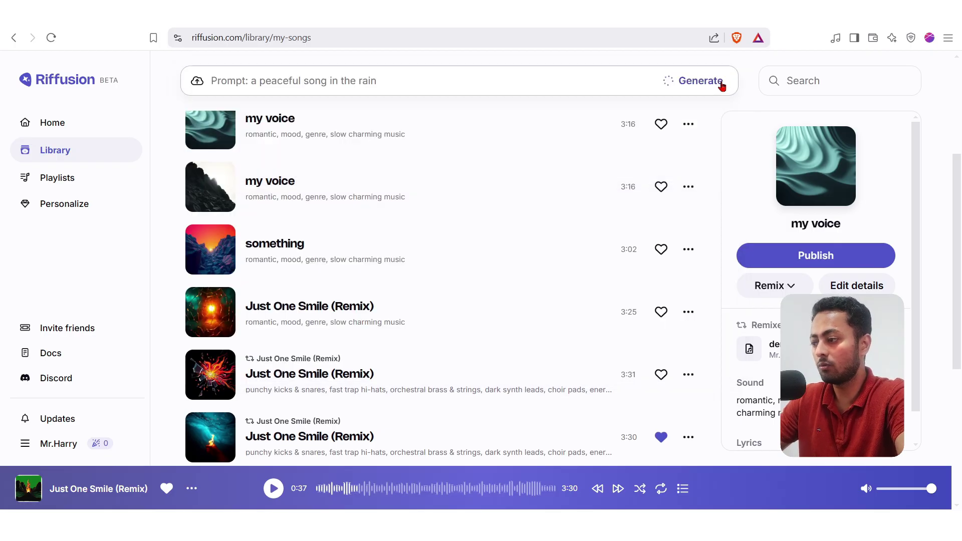
- Play the newly generated Peaceful Afternoon, highlight its prompt text, look through its sound and lyrics details, and pause it
{"action": "scroll", "coordinate": [436, 209], "scroll_direction": "up", "scroll_amount": 4}
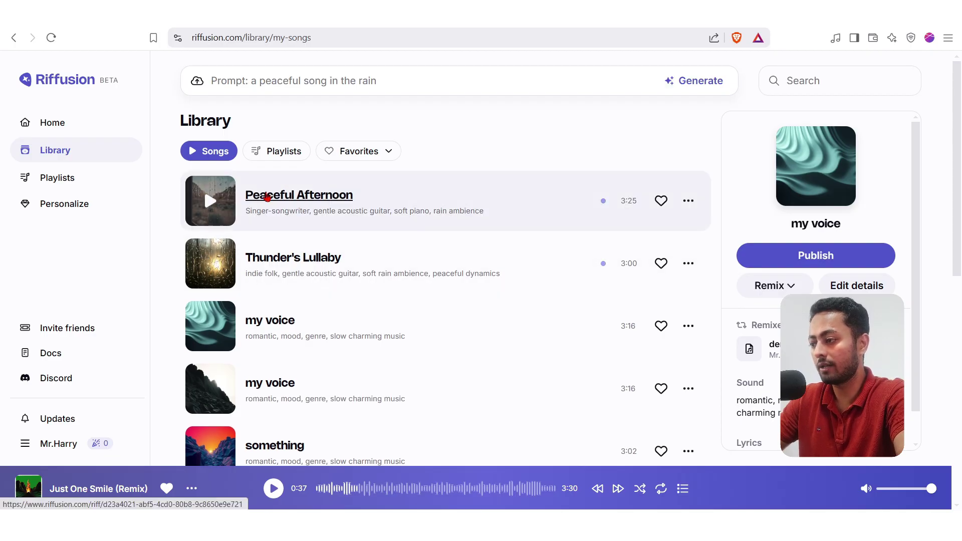
{"action": "left_click", "coordinate": [208, 202]}
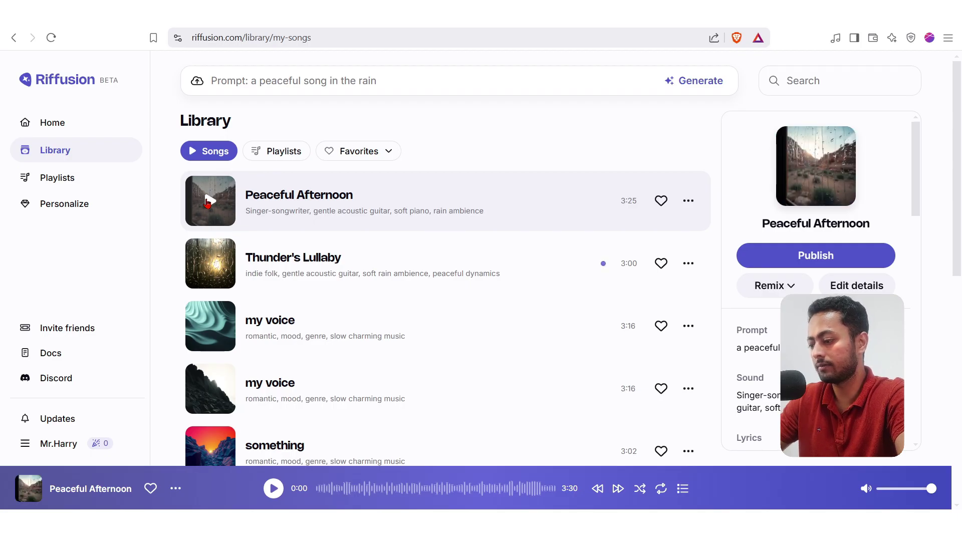
{"action": "left_click", "coordinate": [271, 492]}
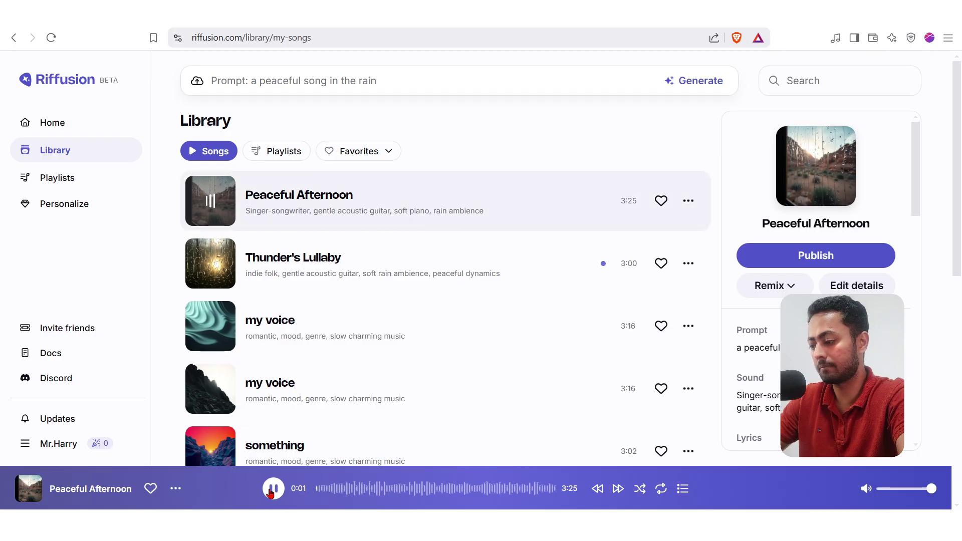
{"action": "scroll", "coordinate": [826, 325], "scroll_direction": "down", "scroll_amount": 2}
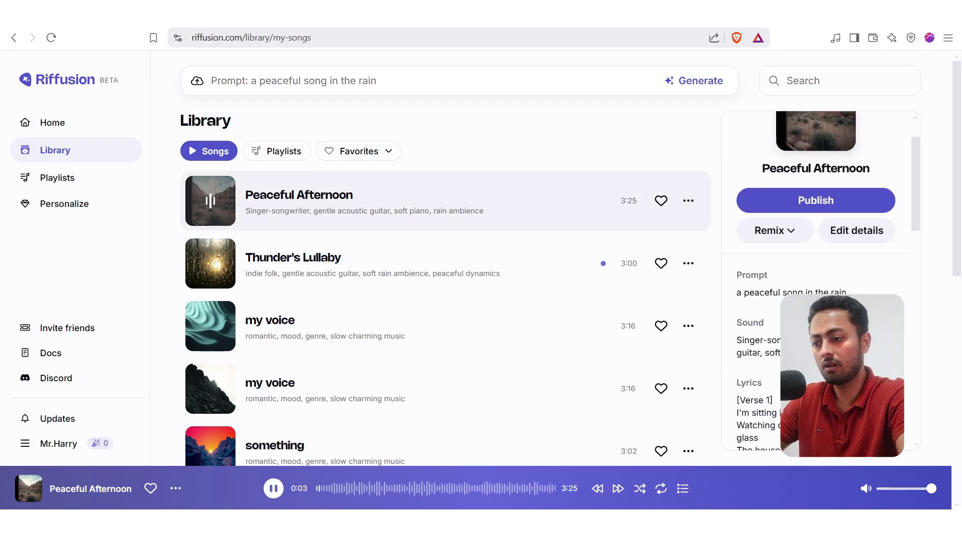
{"action": "left_click_drag", "start_coordinate": [845, 260], "coordinate": [734, 263]}
{"action": "scroll", "coordinate": [781, 274], "scroll_direction": "down", "scroll_amount": 2}
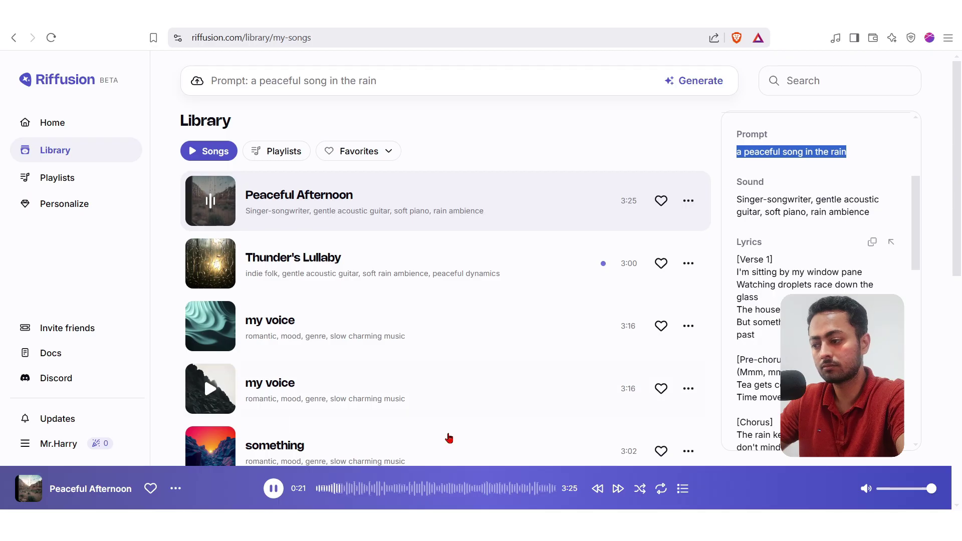
{"action": "left_click", "coordinate": [272, 494]}
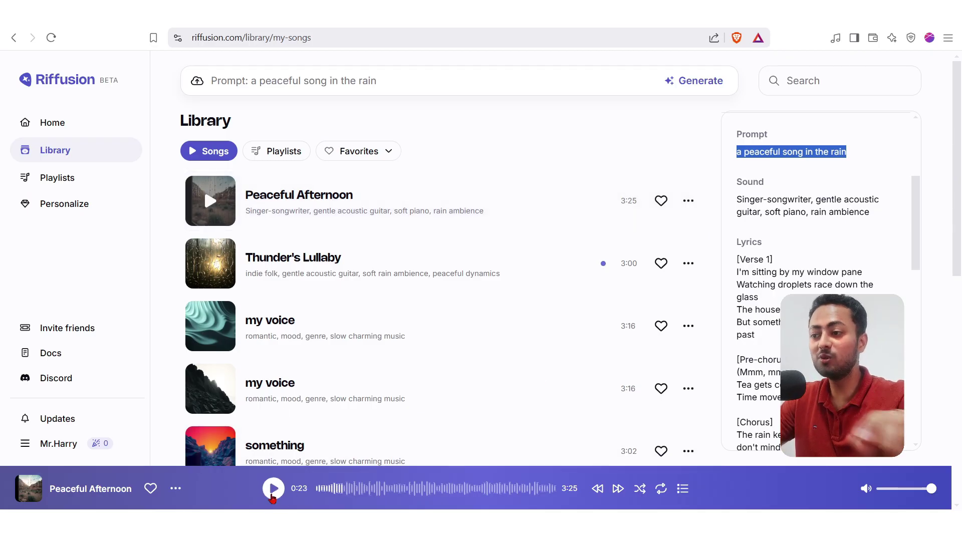
- Download Peaceful Afternoon as an MP3 into the Downloads folder
{"action": "scroll", "coordinate": [779, 333], "scroll_direction": "up", "scroll_amount": 3}
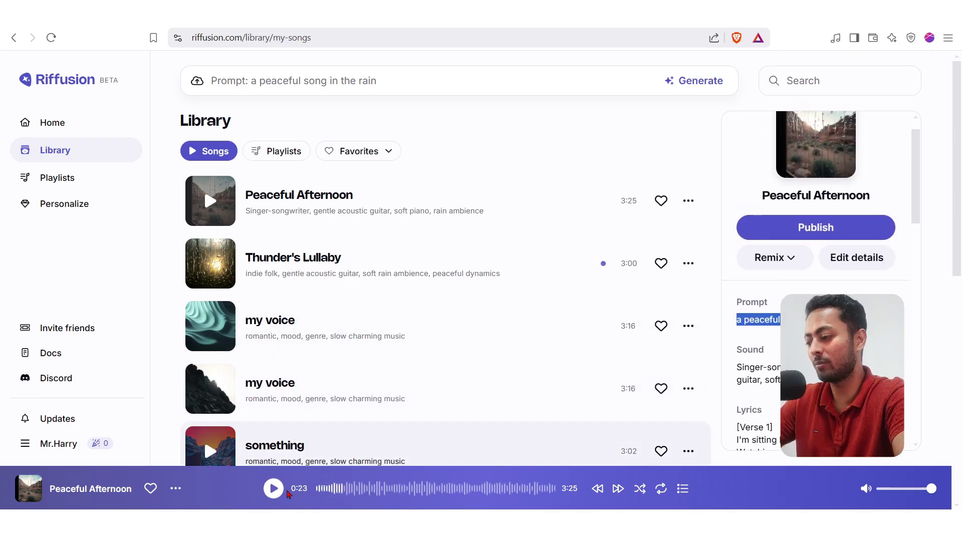
{"action": "left_click", "coordinate": [176, 491]}
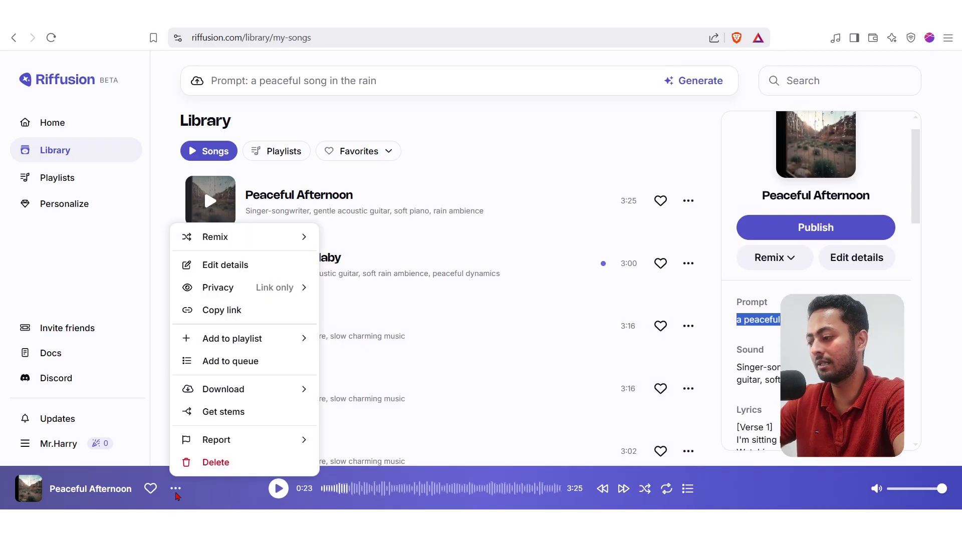
{"action": "mouse_move", "coordinate": [294, 396]}
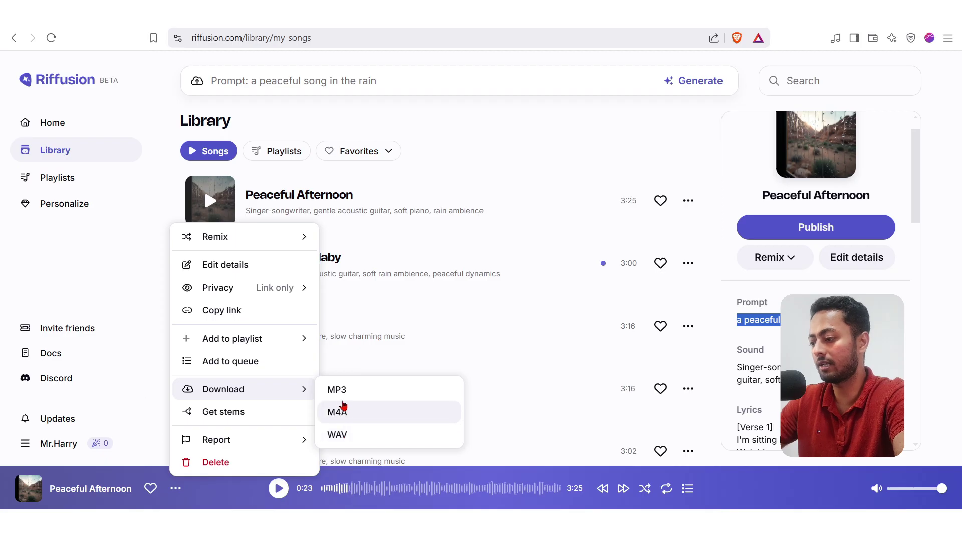
{"action": "left_click", "coordinate": [340, 393]}
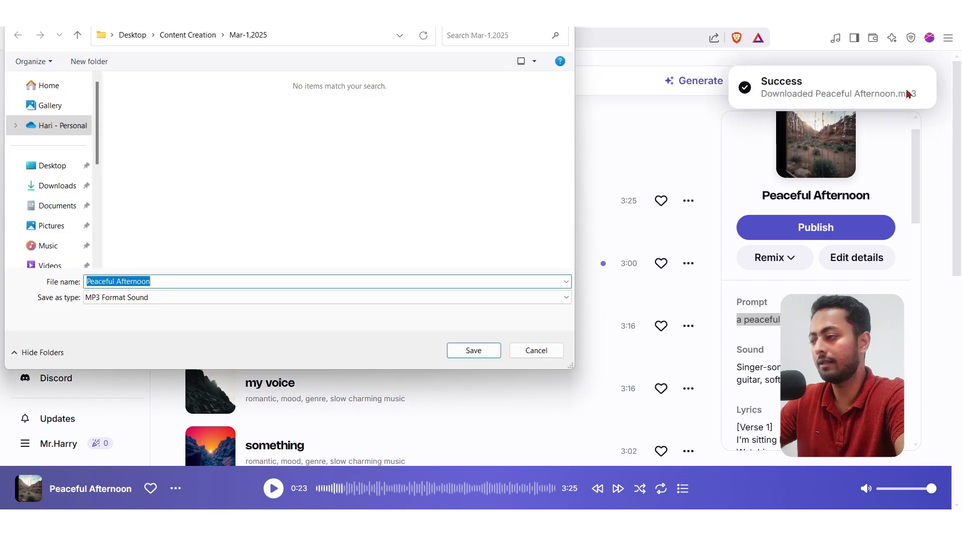
{"action": "left_click", "coordinate": [62, 186]}
{"action": "left_click", "coordinate": [473, 350]}
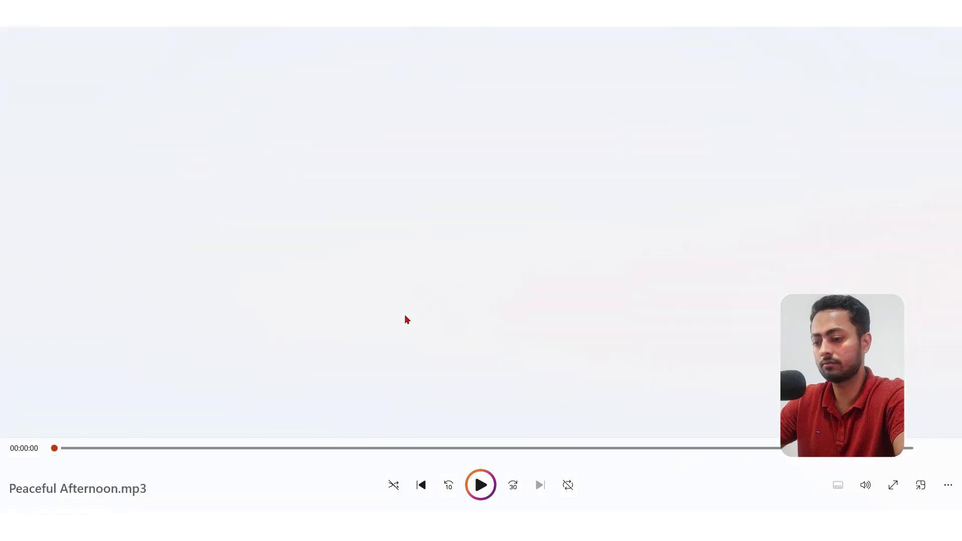
- Skip ahead in the downloaded Peaceful Afternoon.mp3 in the media player, and close the player to return to the Riffusion library
{"action": "left_click", "coordinate": [117, 448]}
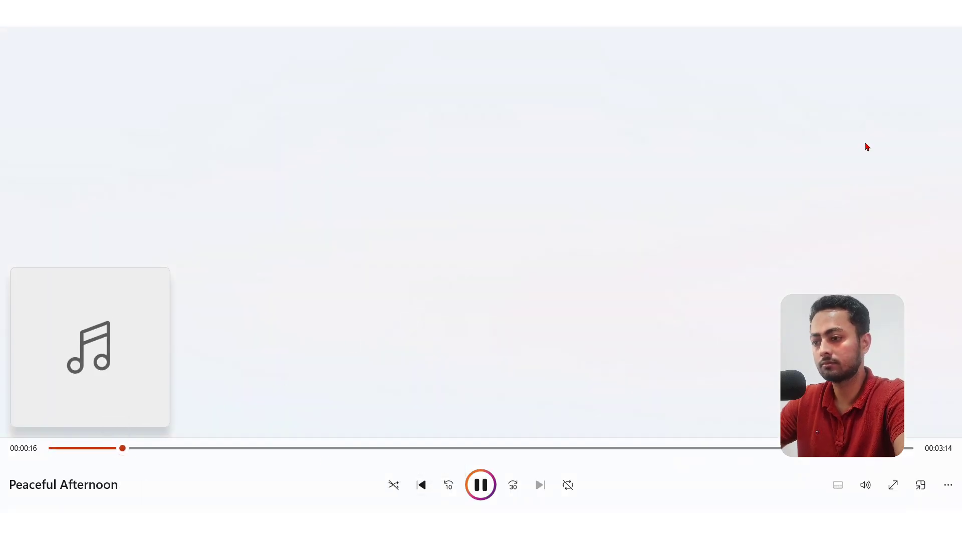
{"action": "left_click", "coordinate": [948, 11]}
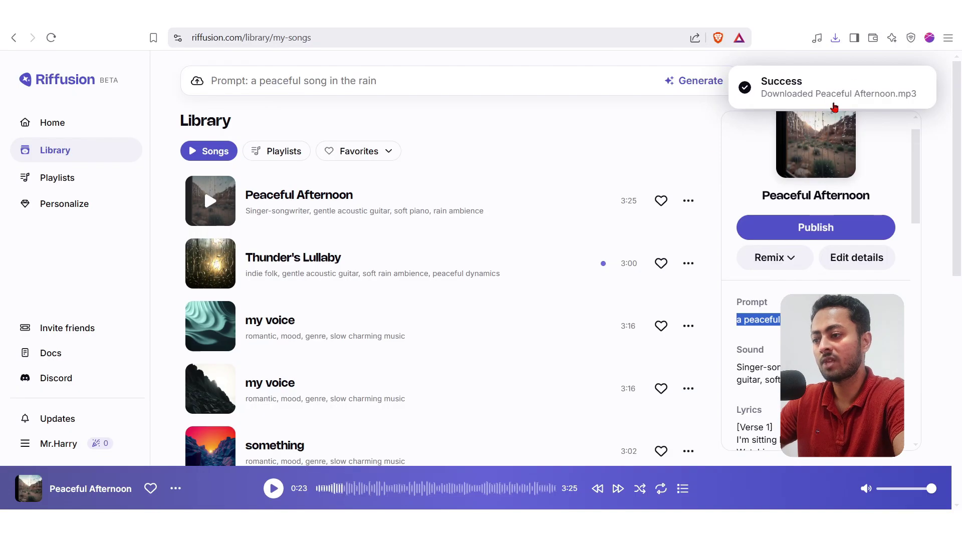
{"action": "left_click", "coordinate": [554, 158]}
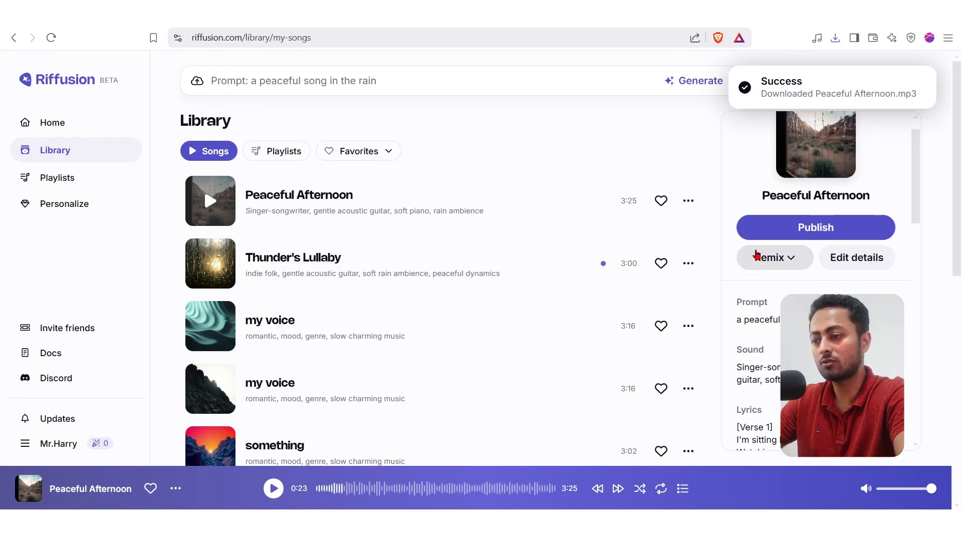
- Start a Cover remix of Peaceful Afternoon and turn on the advanced sound settings
{"action": "left_click", "coordinate": [757, 261]}
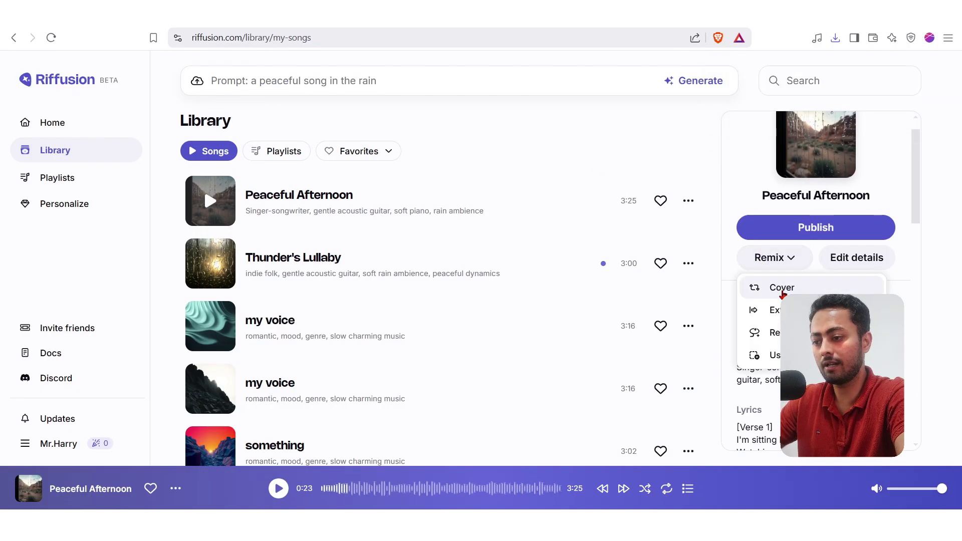
{"action": "left_click", "coordinate": [782, 289]}
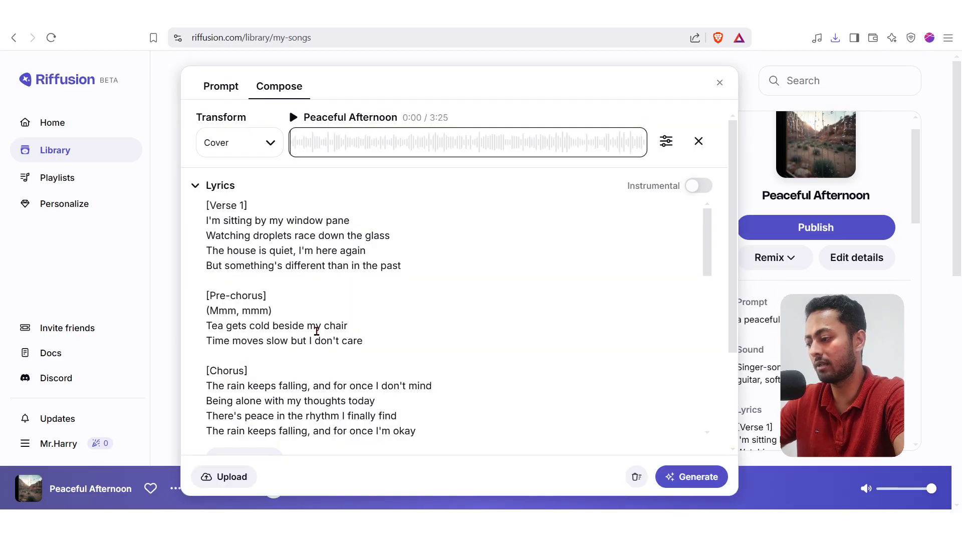
{"action": "scroll", "coordinate": [316, 331], "scroll_direction": "down", "scroll_amount": 10}
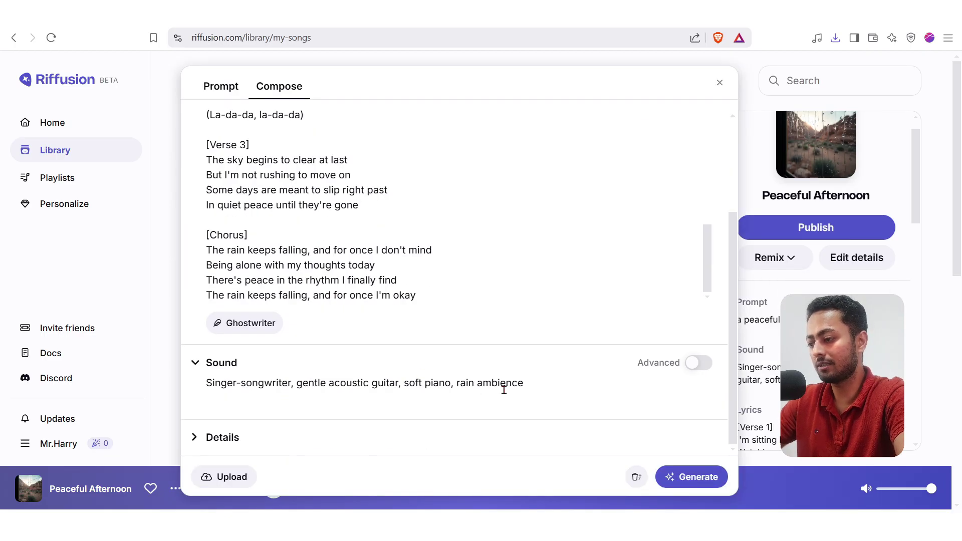
{"action": "left_click", "coordinate": [697, 363]}
{"action": "scroll", "coordinate": [524, 363], "scroll_direction": "down", "scroll_amount": 2}
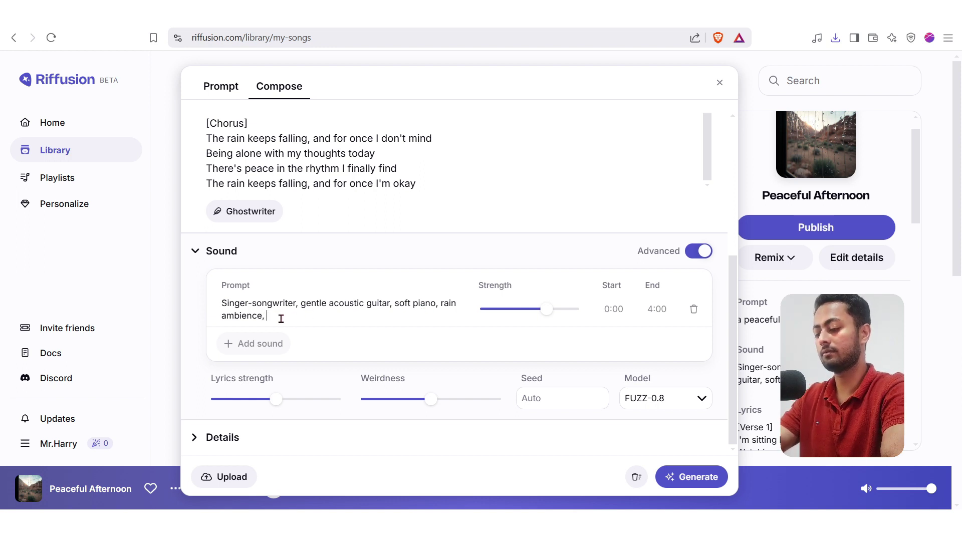
- Append "soothe music, flute, rap beats" to the cover's sound prompt
{"action": "type", "text": "oothe "}
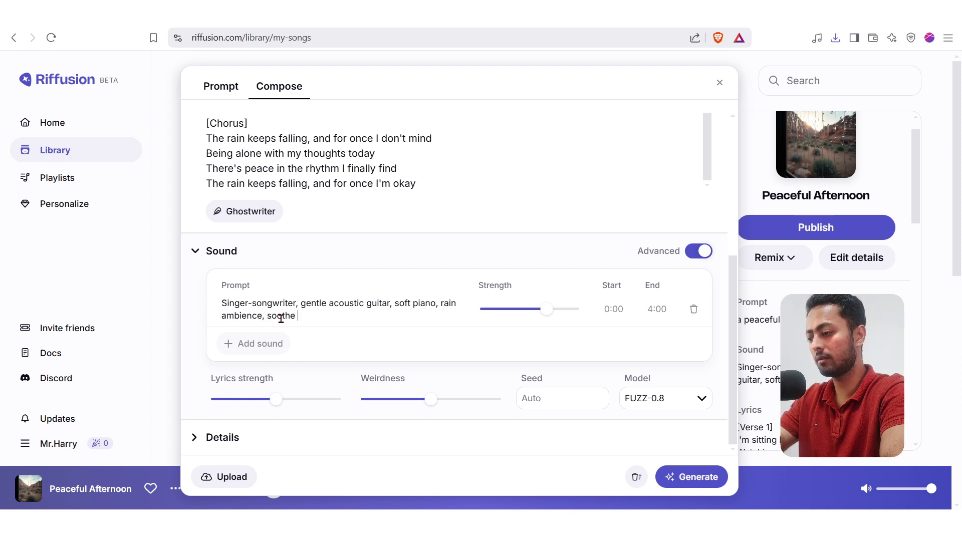
{"action": "type", "text": "music, flue"}
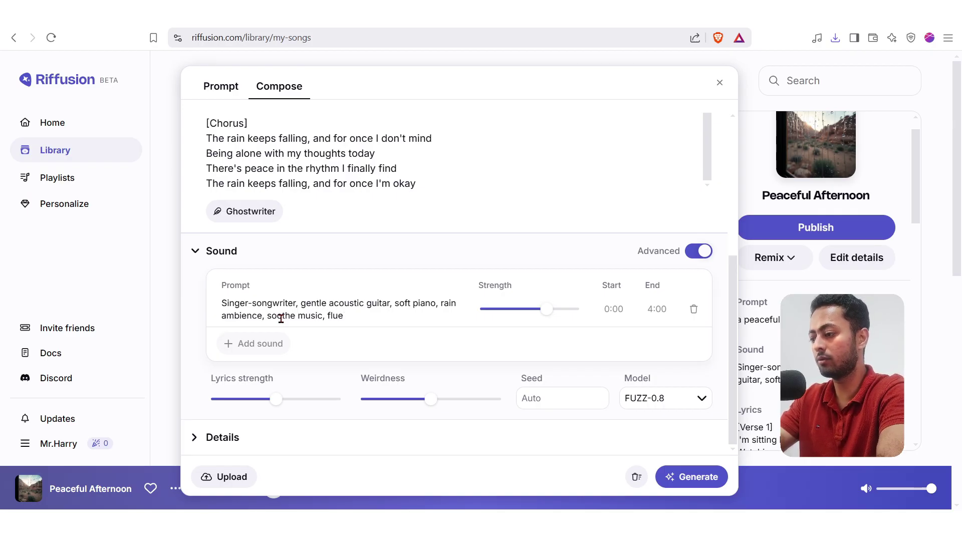
{"action": "key", "text": "BackSpace"}
{"action": "type", "text": "te, "}
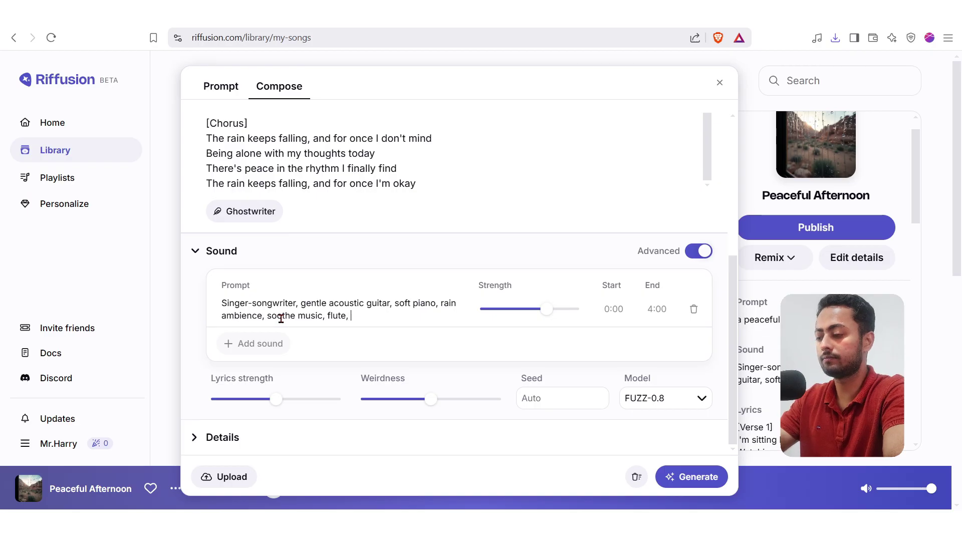
{"action": "type", "text": "rap beats"}
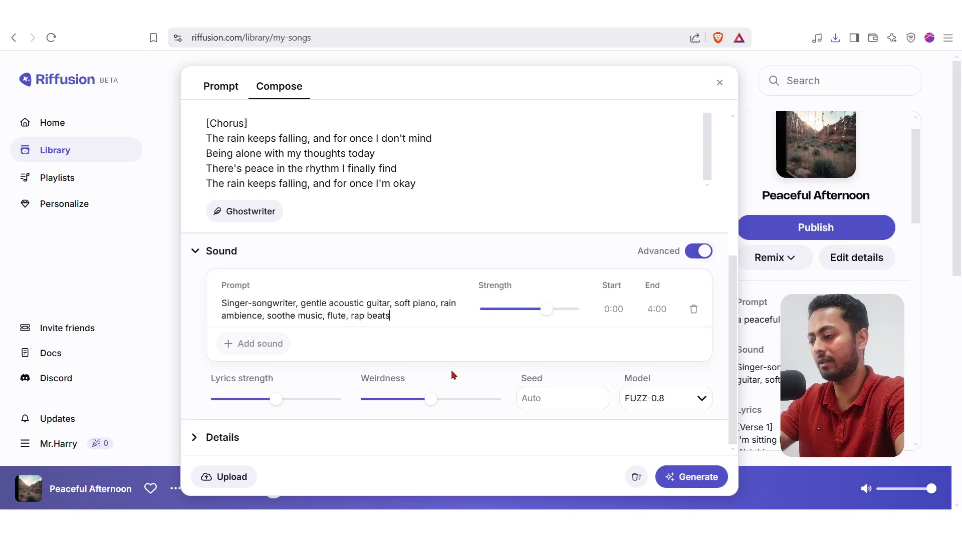
- Generate the cover of Peaceful Afternoon with the extended sound prompt
{"action": "left_click", "coordinate": [694, 476]}
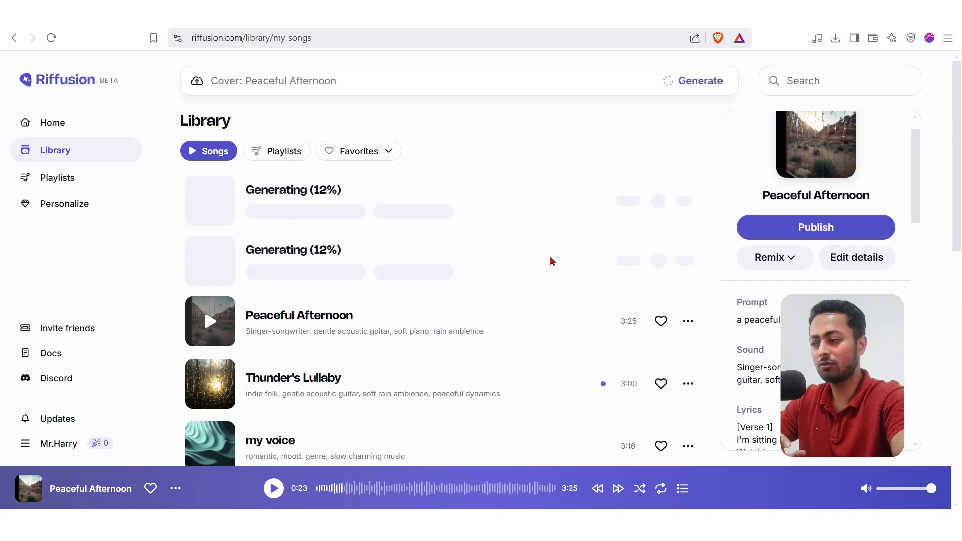
{"action": "scroll", "coordinate": [778, 152], "scroll_direction": "up", "scroll_amount": 2}
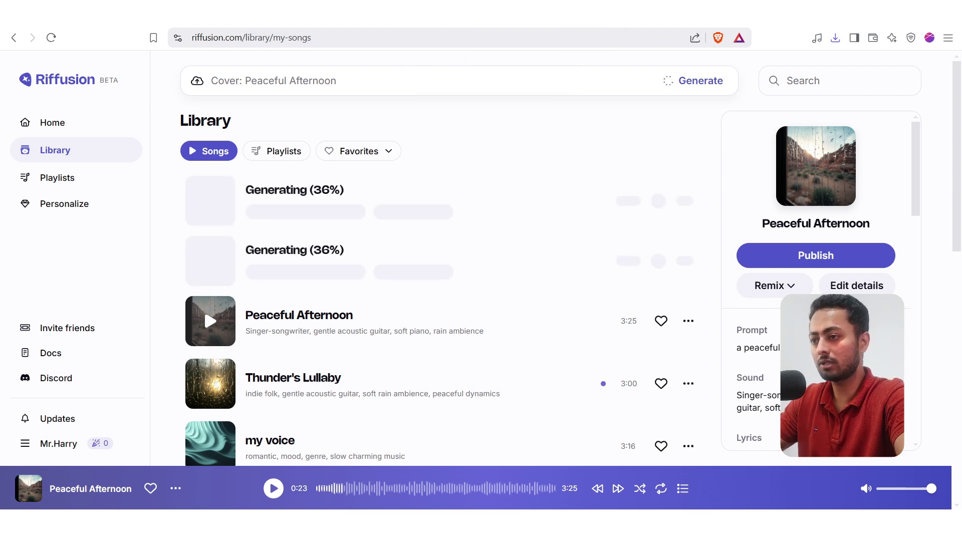
- Open ChatGPT in a new tab and request a very impactful Hindi song to impress my parents, dedicated to their contribution in my life
{"action": "key", "text": "ctrl+t"}
{"action": "type", "text": "cha"}
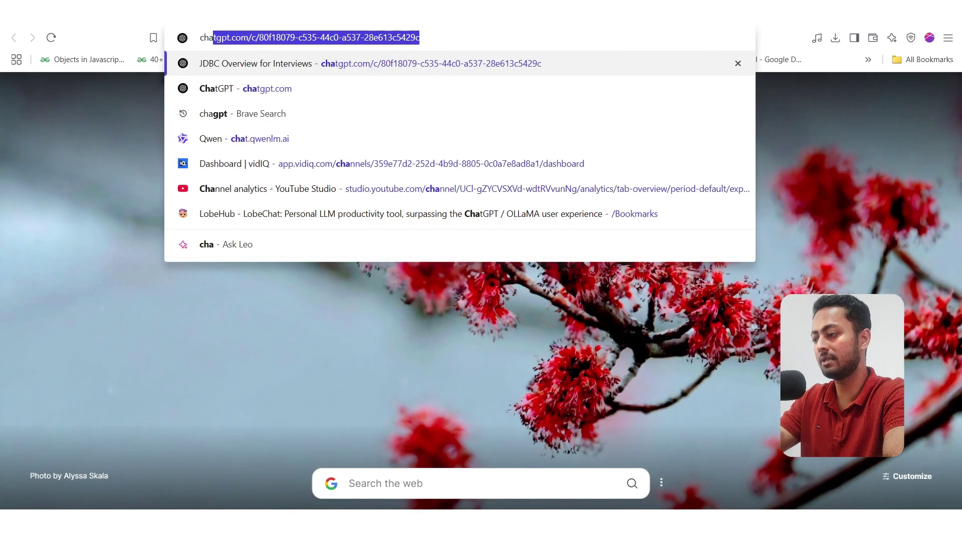
{"action": "type", "text": "tgppt"}
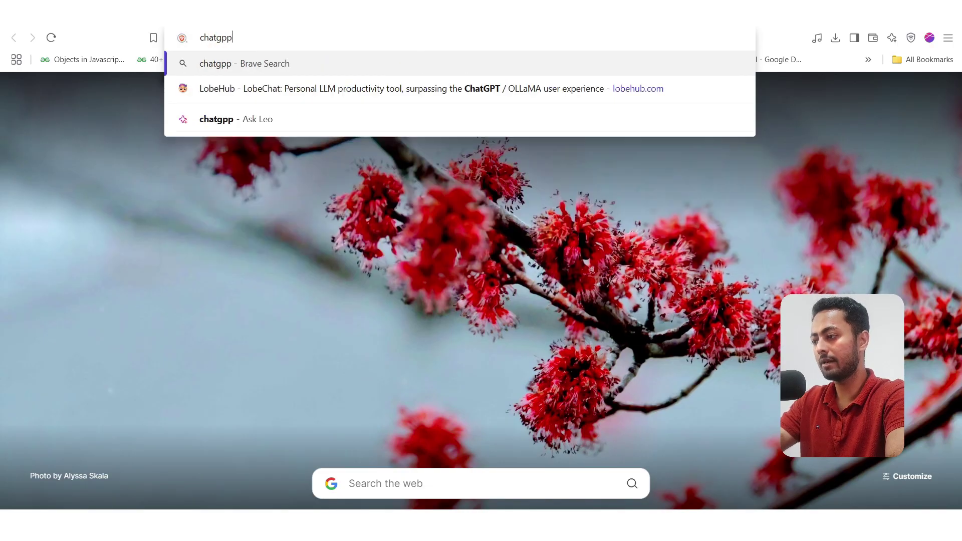
{"action": "key", "text": "Return"}
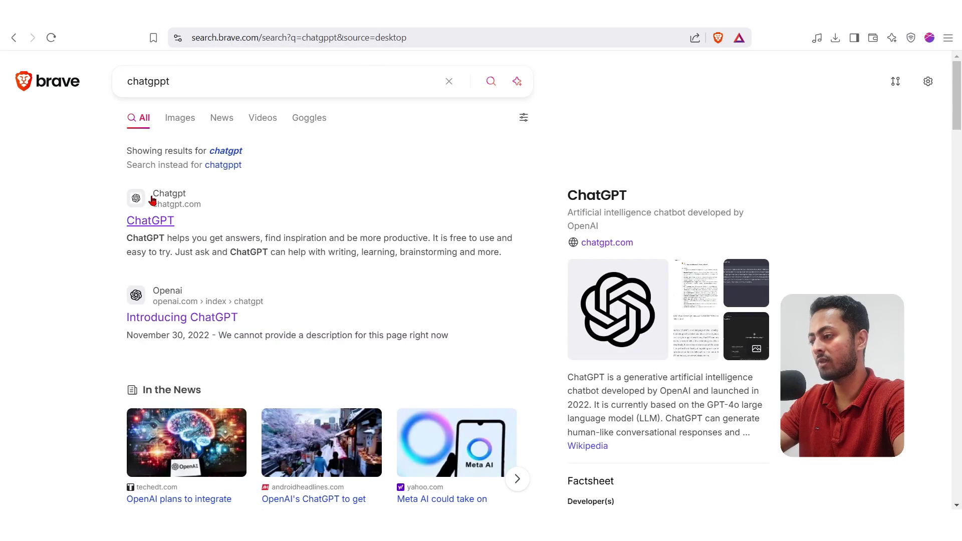
{"action": "left_click", "coordinate": [151, 223]}
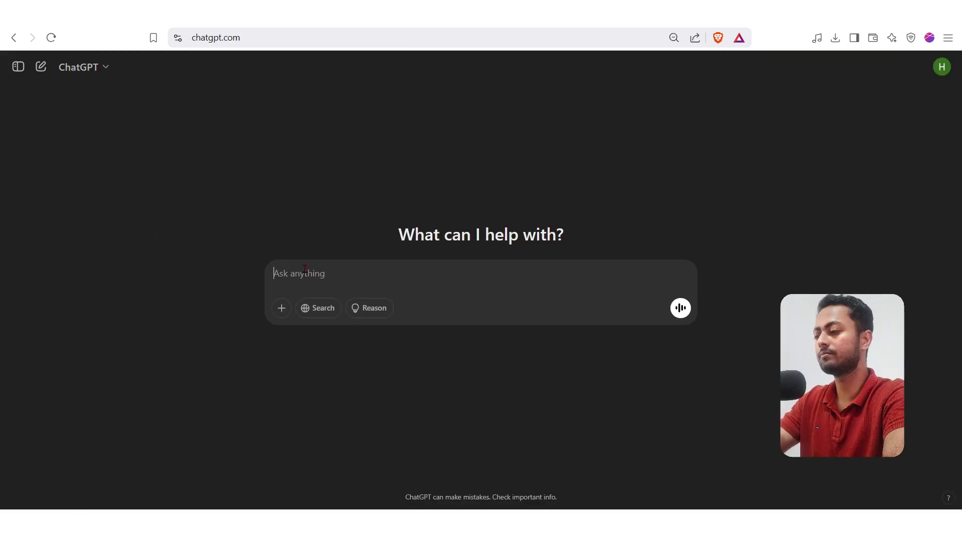
{"action": "type", "text": "create a hindi song to impress my parents. I want to dedicate the song for their contibution in my life, it should be very impactful, and"}
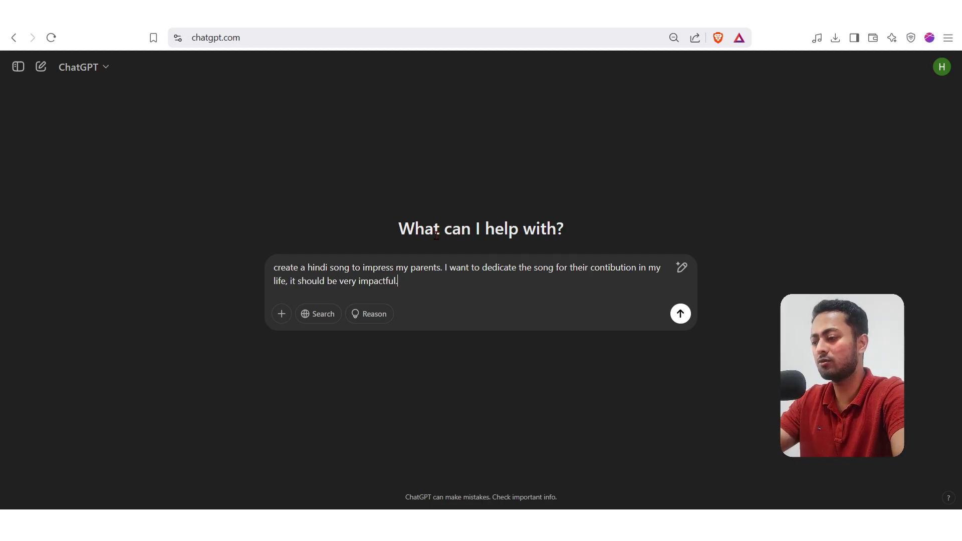
{"action": "key", "text": "Return"}
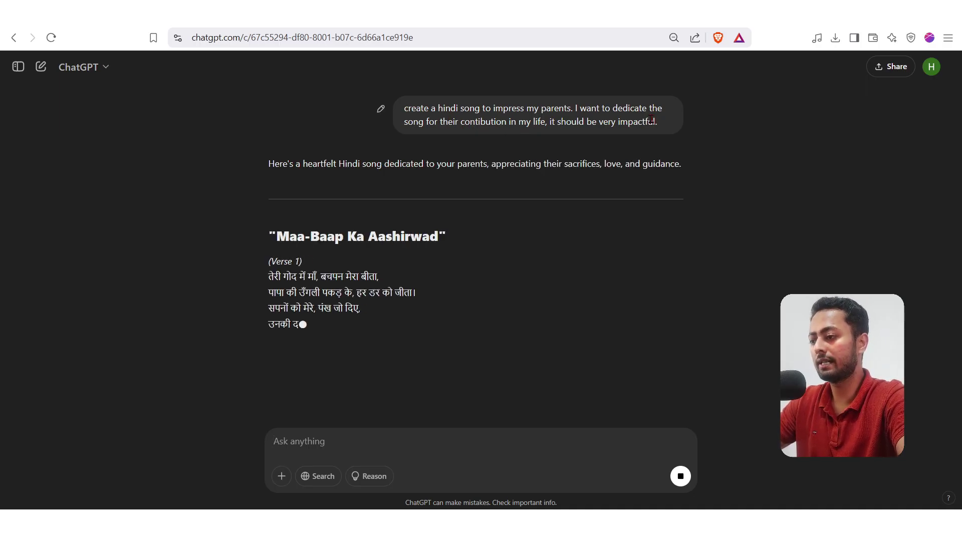
- Review the submitted request and read through the Hindi song lyrics from Verse 1 to the Outro
{"action": "left_click_drag", "start_coordinate": [650, 119], "coordinate": [495, 108]}
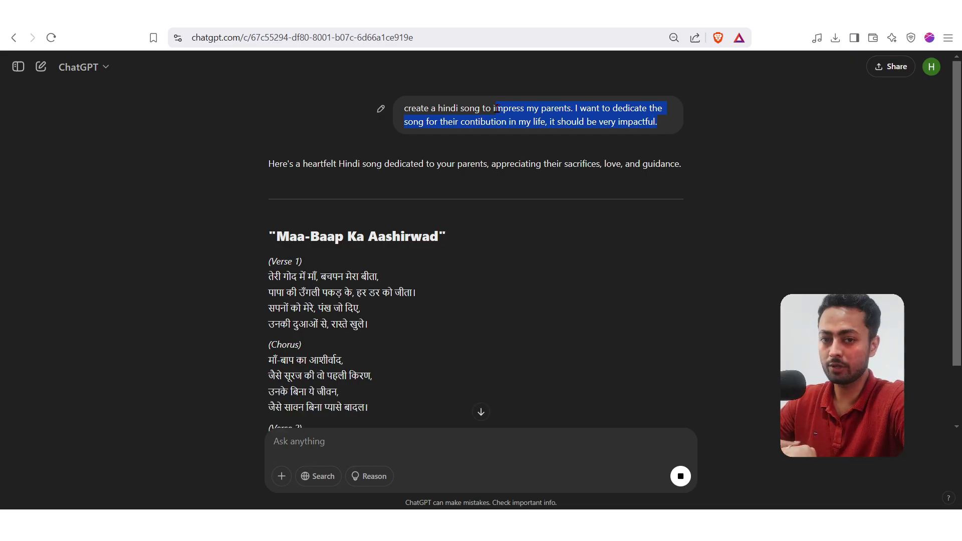
{"action": "scroll", "coordinate": [440, 344], "scroll_direction": "down", "scroll_amount": 2}
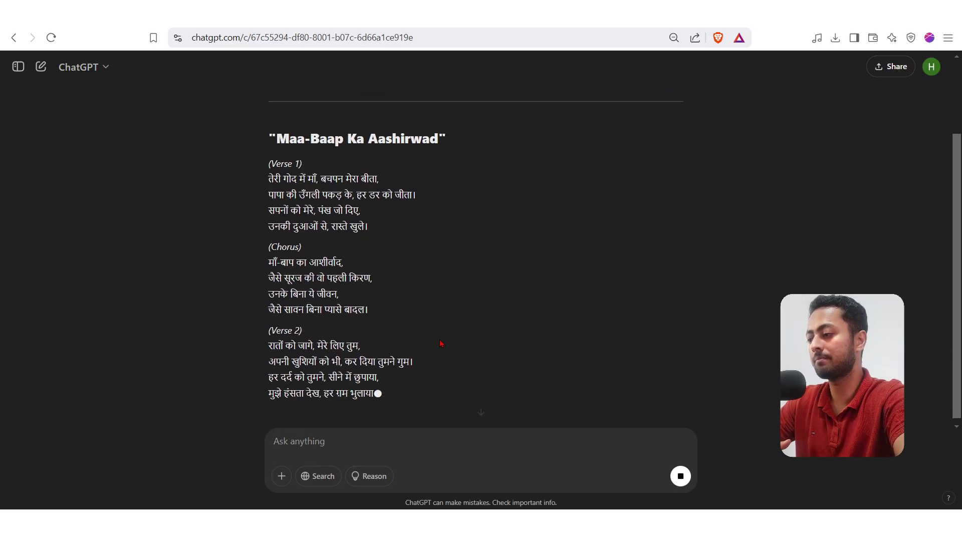
{"action": "scroll", "coordinate": [440, 343], "scroll_direction": "down", "scroll_amount": 2}
{"action": "scroll", "coordinate": [440, 343], "scroll_direction": "up", "scroll_amount": 4}
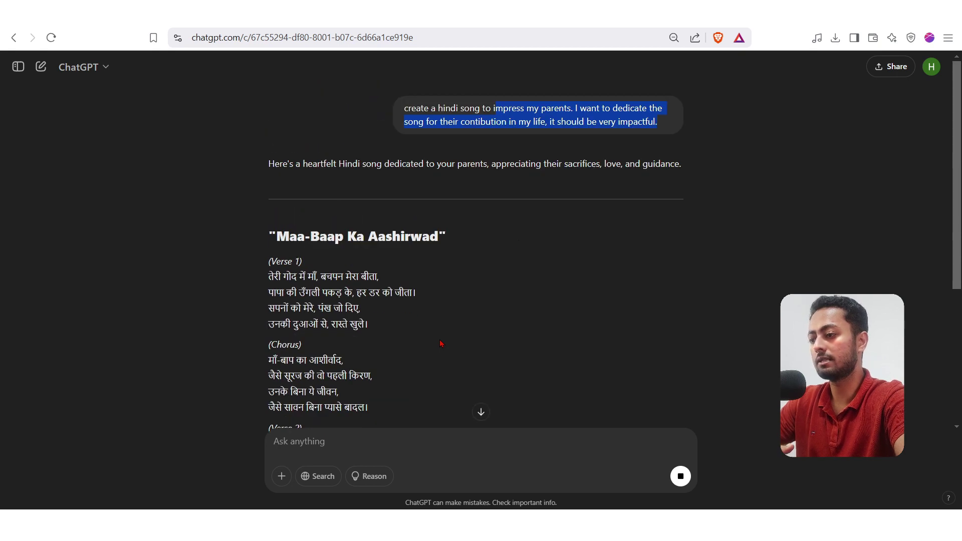
{"action": "left_click", "coordinate": [641, 118]}
{"action": "scroll", "coordinate": [356, 411], "scroll_direction": "down", "scroll_amount": 5}
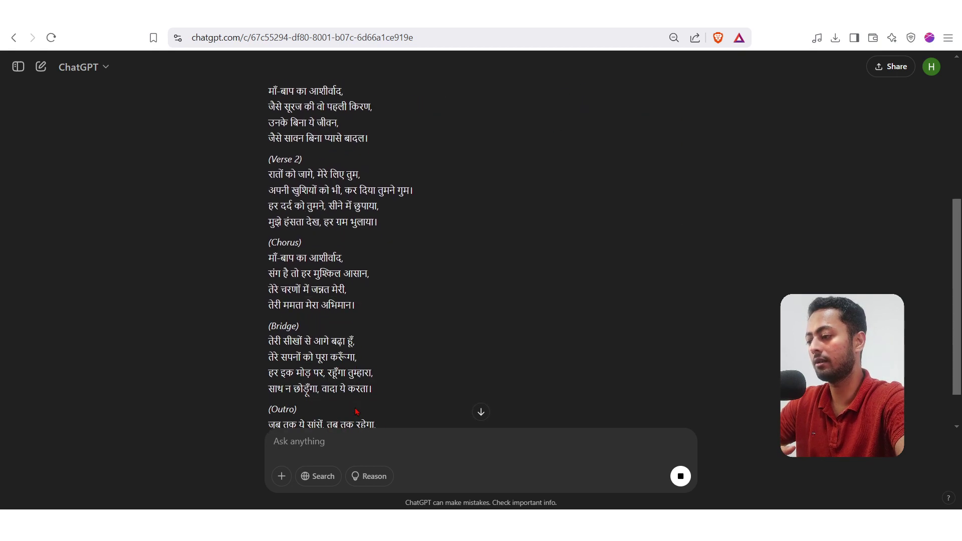
{"action": "scroll", "coordinate": [356, 412], "scroll_direction": "down", "scroll_amount": 2}
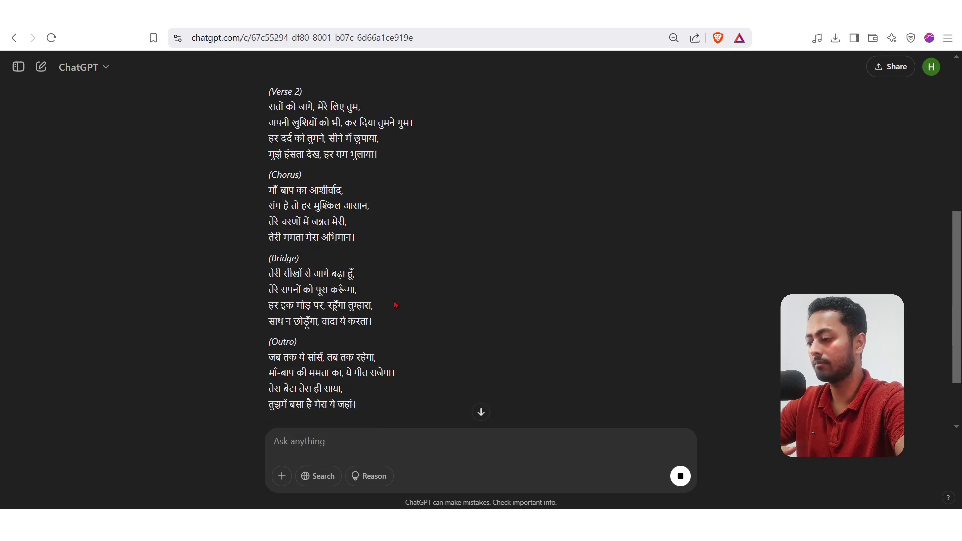
{"action": "scroll", "coordinate": [395, 304], "scroll_direction": "down", "scroll_amount": 2}
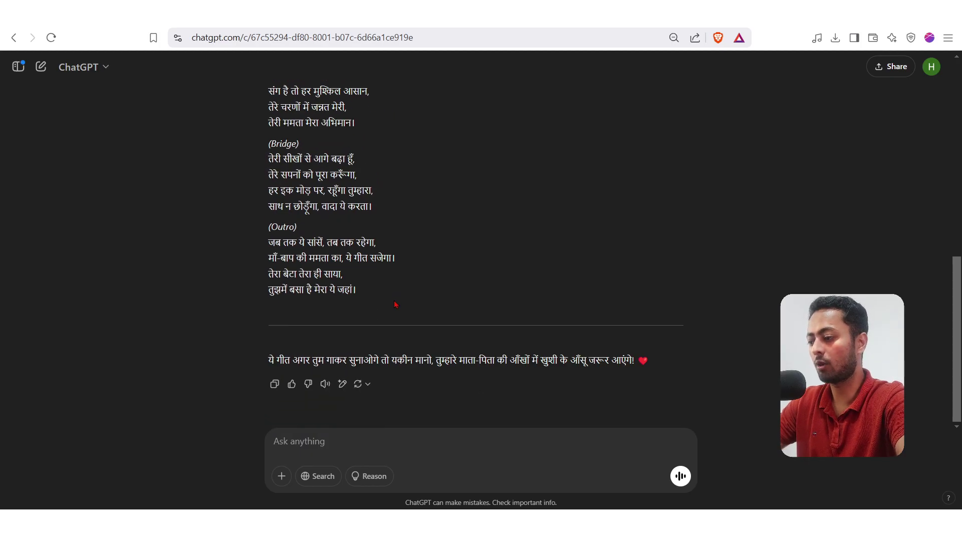
- Copy the Hindi lyrics from the Verse 1 heading through the end of the Outro and return to the Riffusion library
{"action": "scroll", "coordinate": [395, 304], "scroll_direction": "up", "scroll_amount": 15}
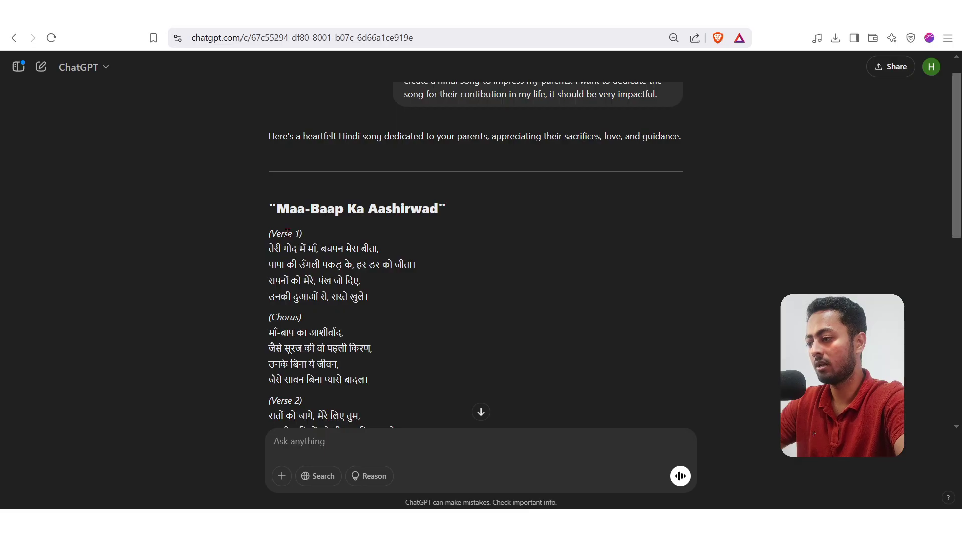
{"action": "left_click_drag", "start_coordinate": [268, 230], "coordinate": [365, 297]}
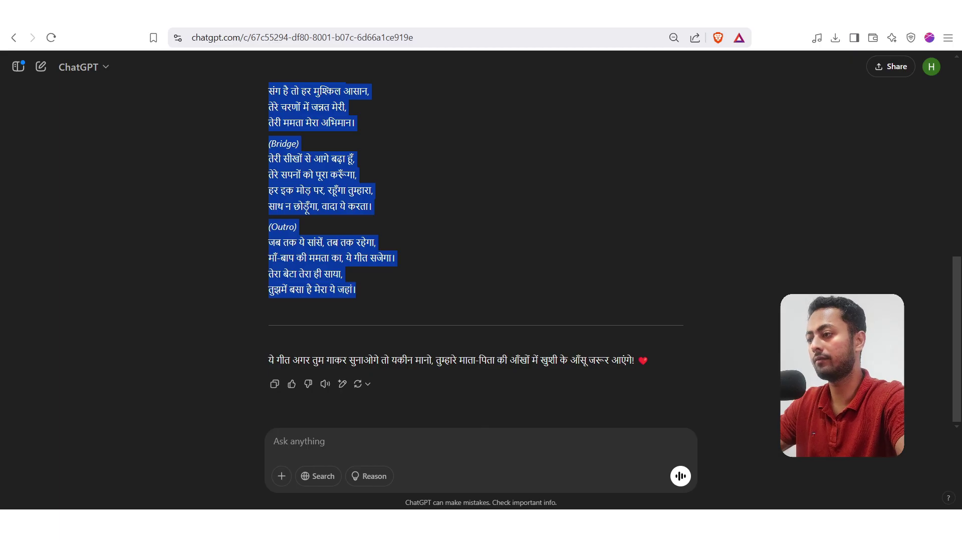
{"action": "left_click", "coordinate": [450, 12]}
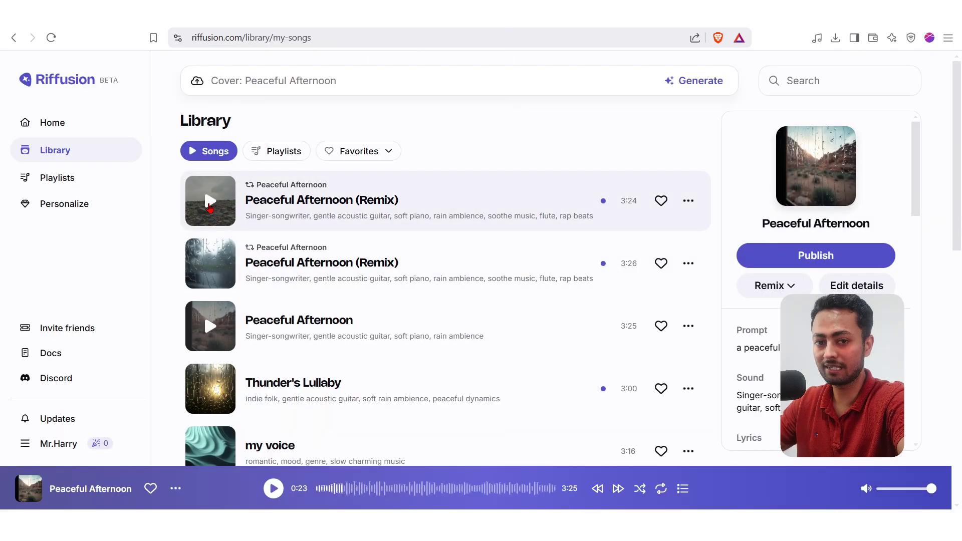
- Play the first Peaceful Afternoon (Remix) in the library, skip ahead in it twice, and pause it
{"action": "left_click", "coordinate": [209, 202]}
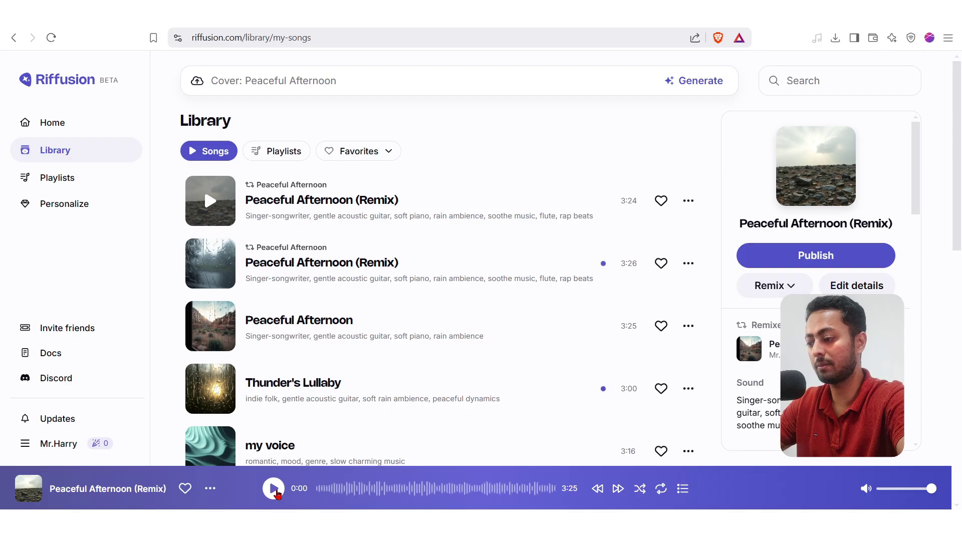
{"action": "left_click", "coordinate": [275, 490]}
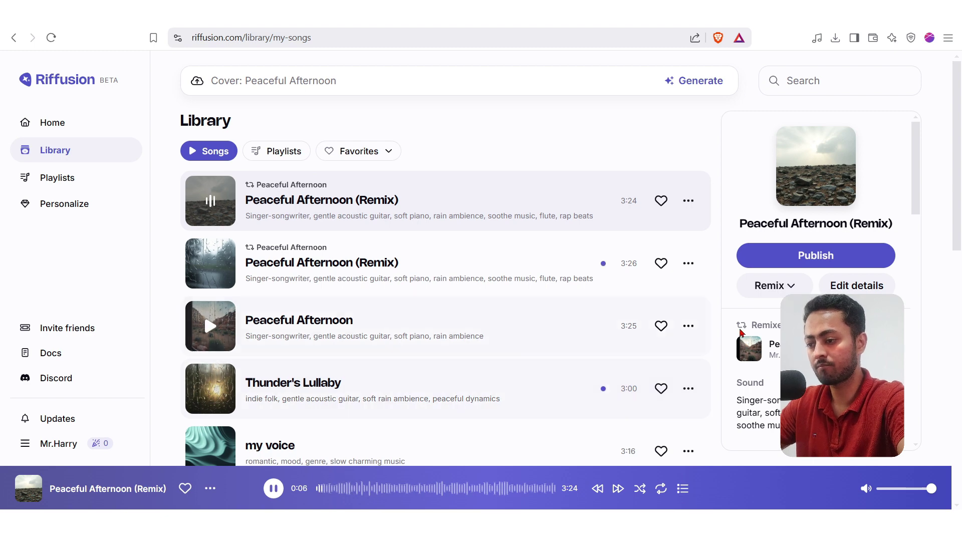
{"action": "scroll", "coordinate": [751, 329], "scroll_direction": "down", "scroll_amount": 3}
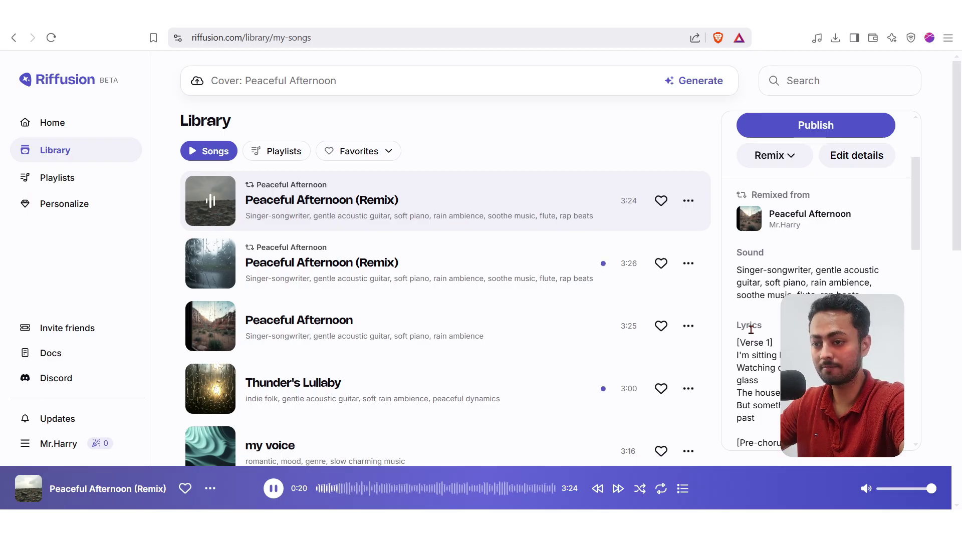
{"action": "left_click", "coordinate": [349, 489]}
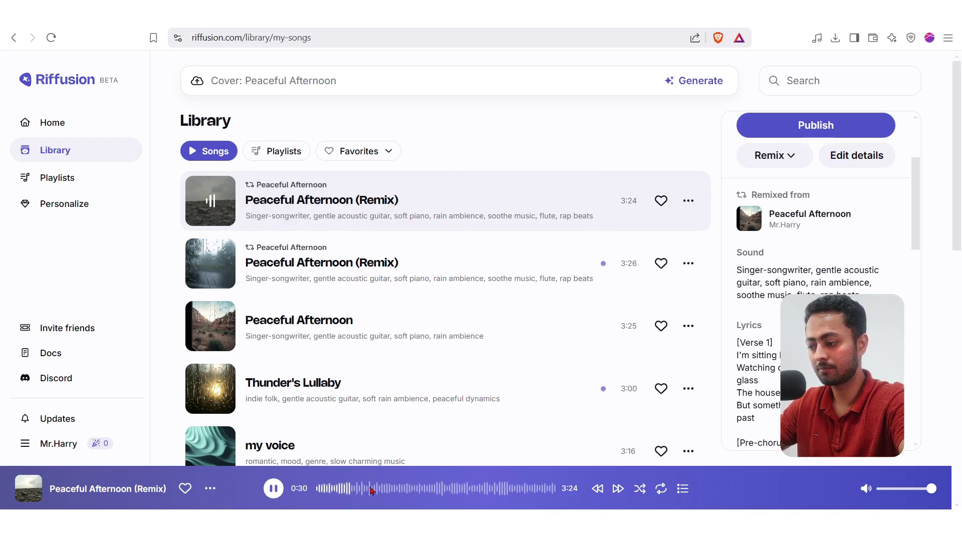
{"action": "left_click", "coordinate": [371, 489]}
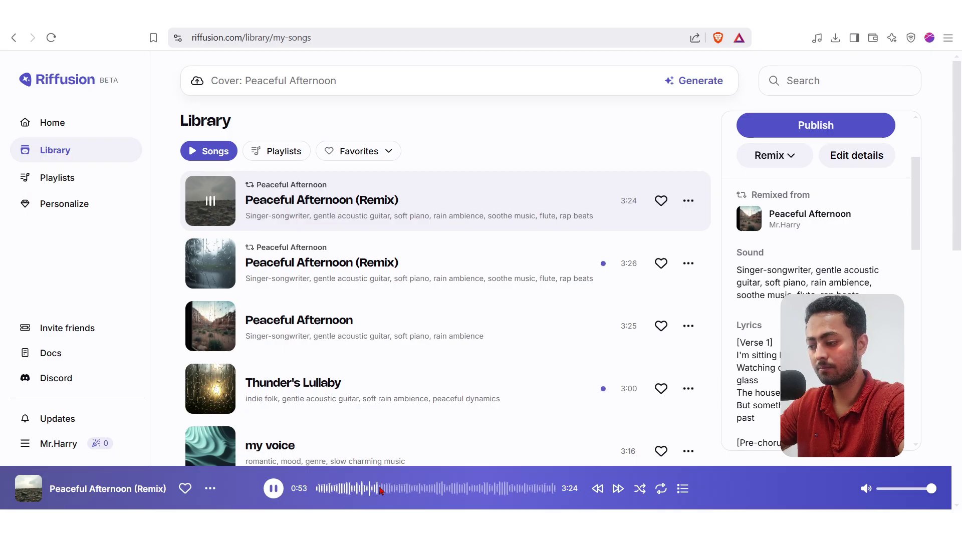
{"action": "left_click", "coordinate": [276, 491]}
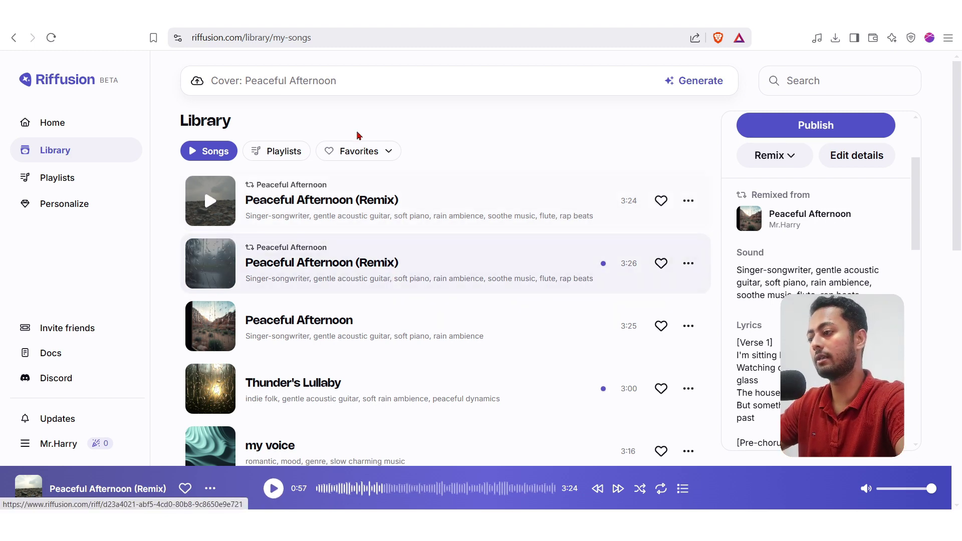
- Replace the lyrics in the Peaceful Afternoon cover composer with the copied Hindi lyrics and look them over
{"action": "left_click", "coordinate": [322, 88]}
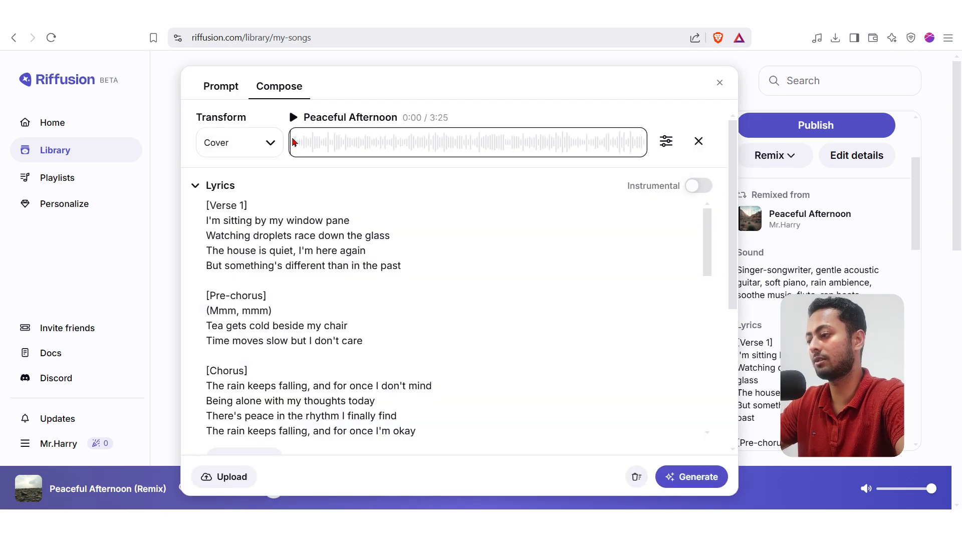
{"action": "left_click", "coordinate": [227, 94]}
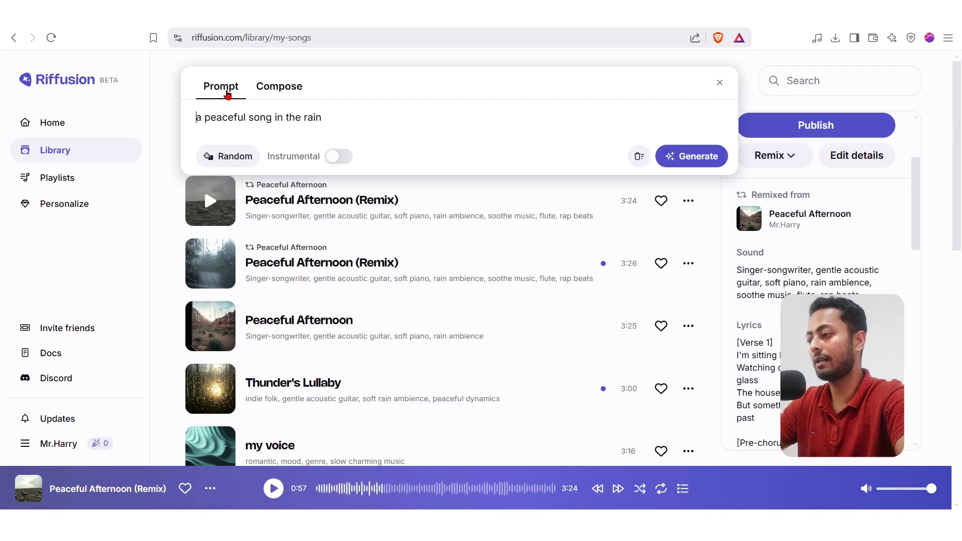
{"action": "left_click", "coordinate": [273, 96]}
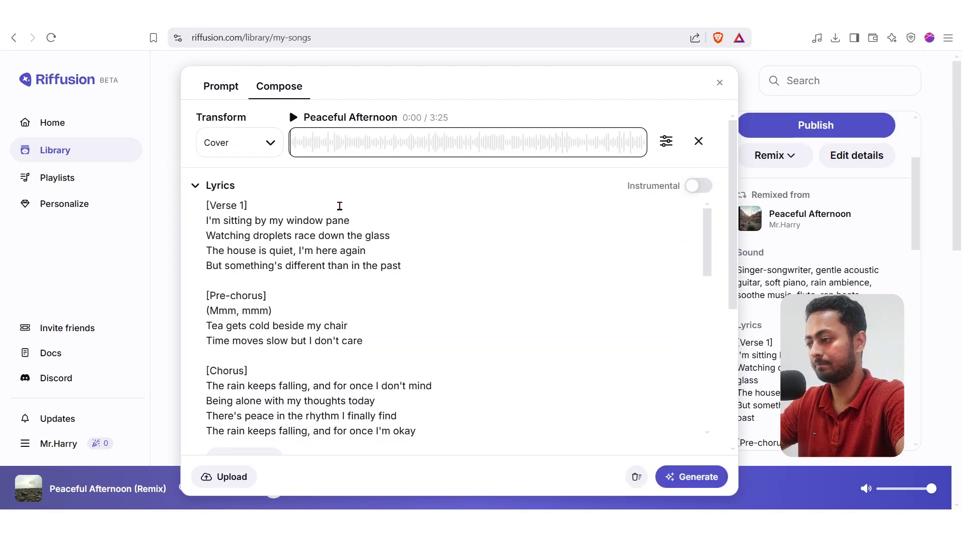
{"action": "key", "text": "ctrl+a"}
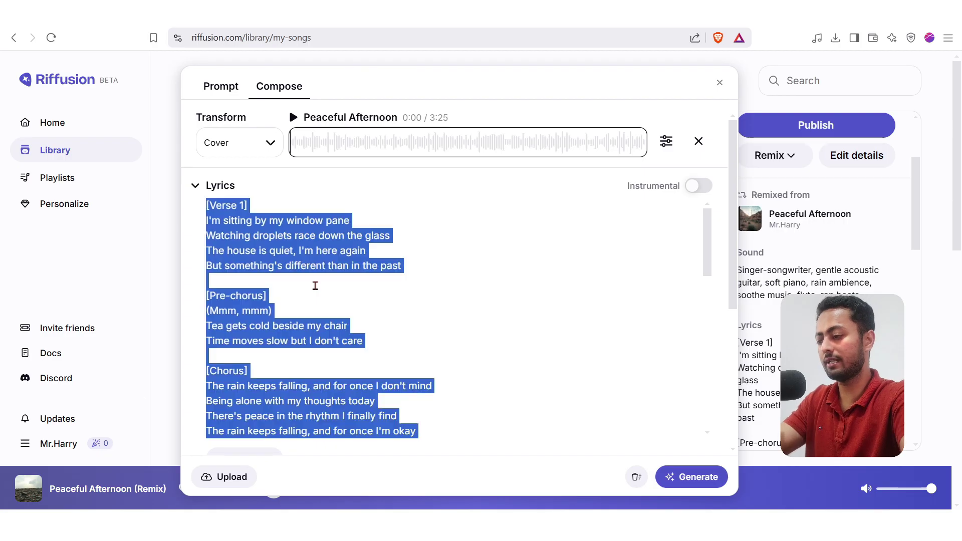
{"action": "key", "text": "BackSpace"}
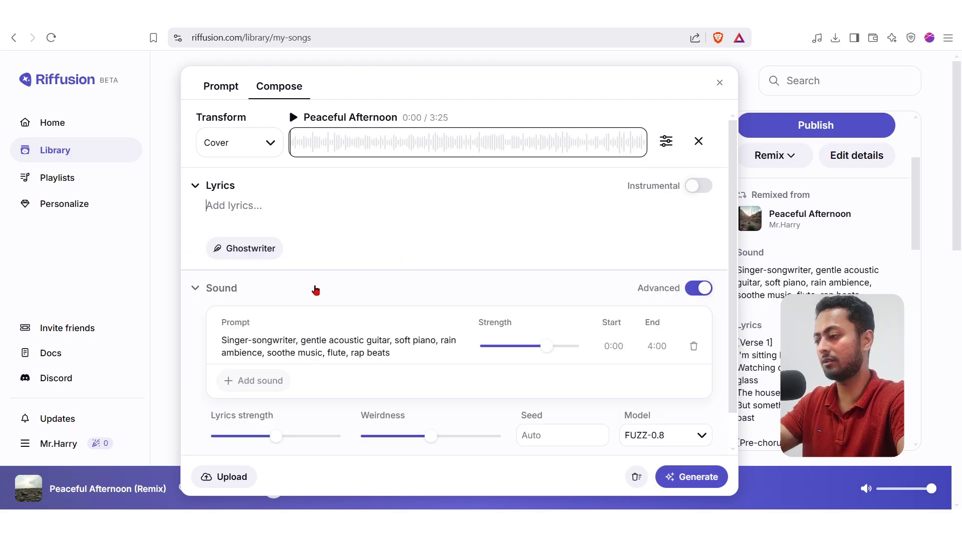
{"action": "key", "text": "ctrl+v"}
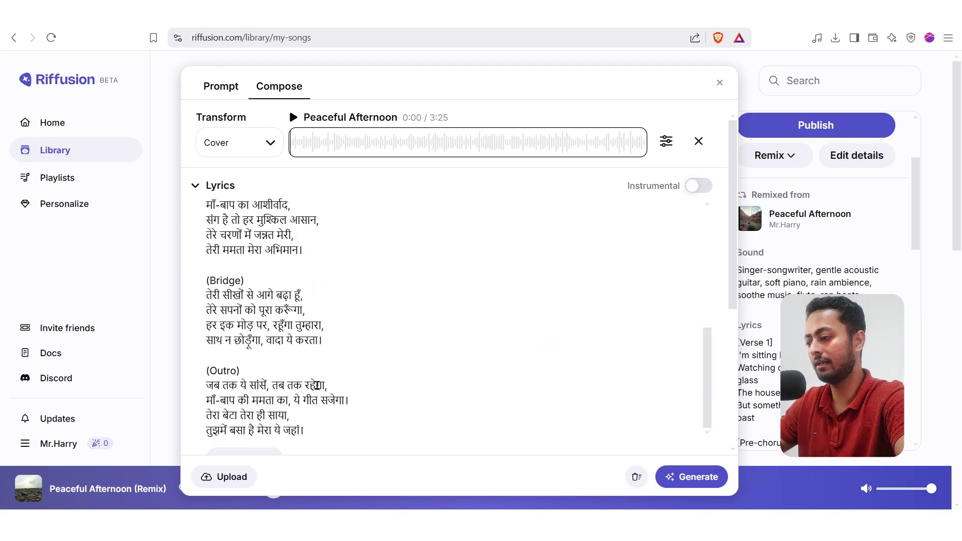
{"action": "scroll", "coordinate": [317, 389], "scroll_direction": "down", "scroll_amount": 4}
{"action": "scroll", "coordinate": [318, 389], "scroll_direction": "up", "scroll_amount": 3}
{"action": "scroll", "coordinate": [387, 268], "scroll_direction": "up", "scroll_amount": 5}
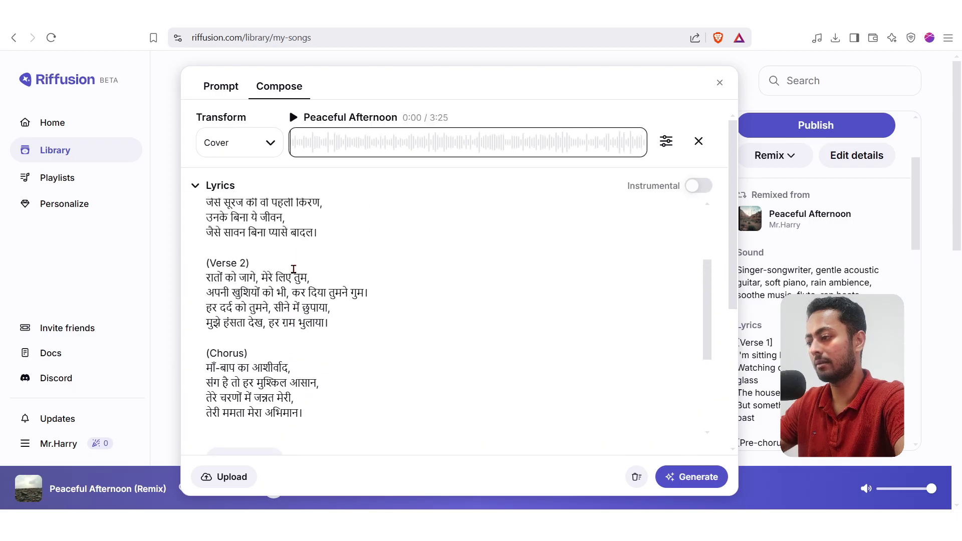
{"action": "scroll", "coordinate": [294, 269], "scroll_direction": "down", "scroll_amount": 1}
{"action": "scroll", "coordinate": [294, 269], "scroll_direction": "down", "scroll_amount": 5}
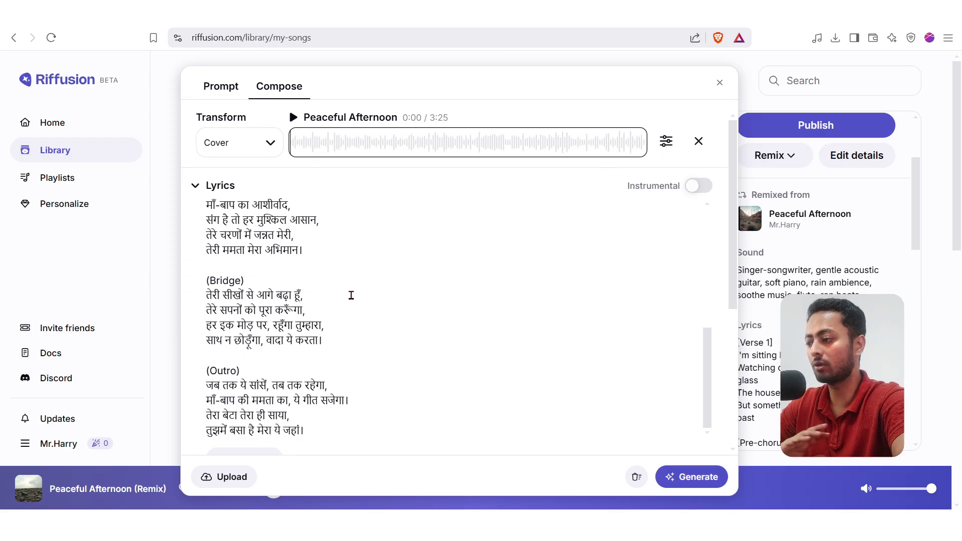
- Clear the cover's sound prompt and switch back to the ChatGPT conversation containing the Hindi song
{"action": "scroll", "coordinate": [351, 296], "scroll_direction": "down", "scroll_amount": 6}
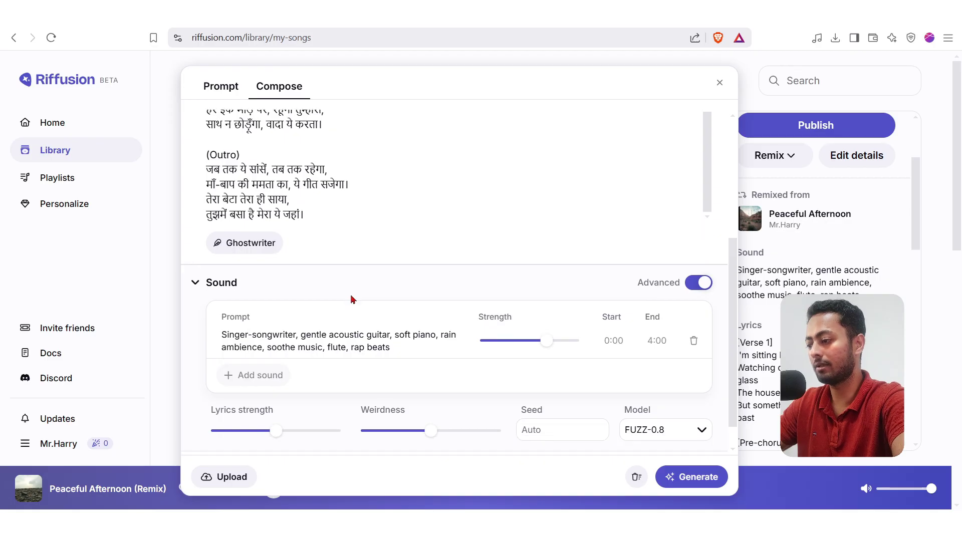
{"action": "left_click_drag", "start_coordinate": [398, 319], "coordinate": [201, 289]}
{"action": "key", "text": "BackSpace"}
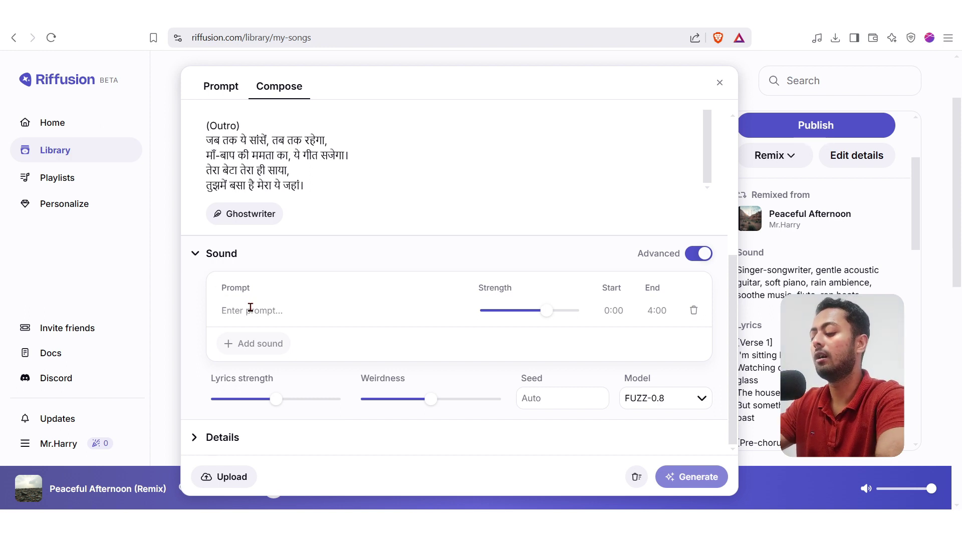
{"action": "scroll", "coordinate": [251, 307], "scroll_direction": "up", "scroll_amount": 4}
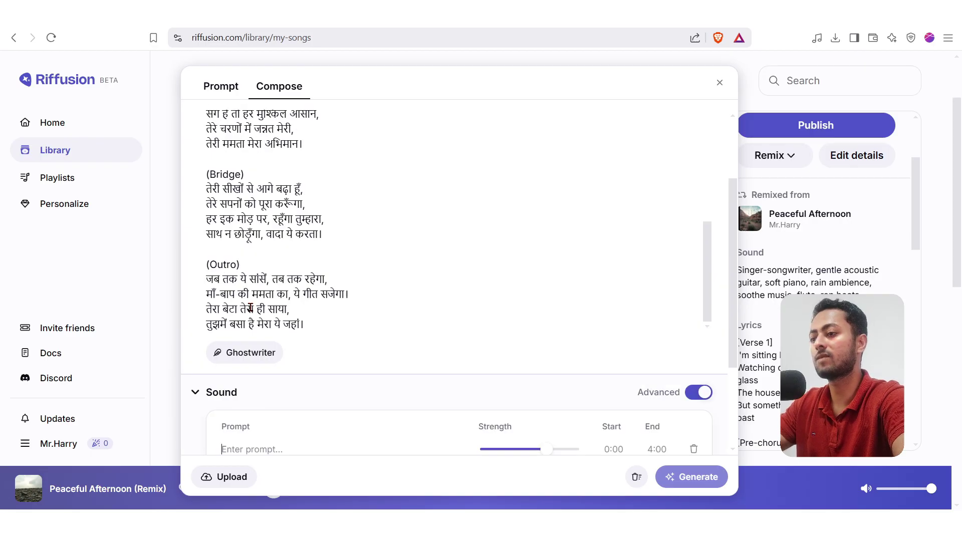
{"action": "key", "text": "ctrl+Tab"}
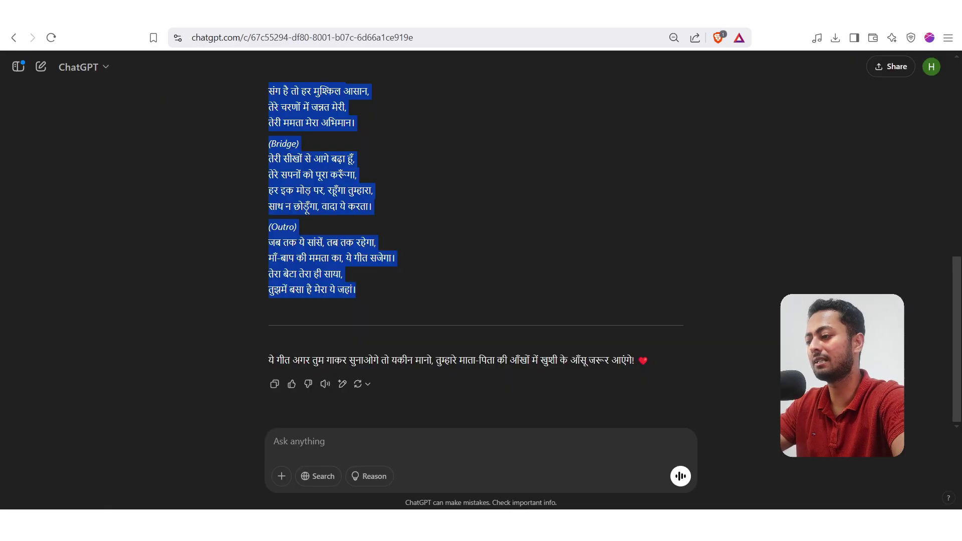
- Ask ChatGPT "give me the suggestion for the type of songs to make it impactful" in the Hindi song conversation
{"action": "left_click", "coordinate": [470, 211]}
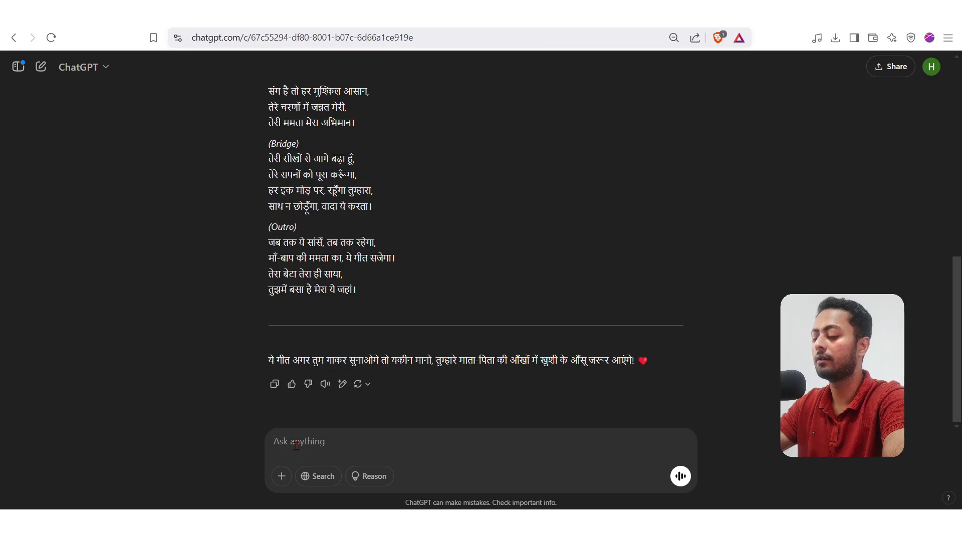
{"action": "type", "text": "give me th"}
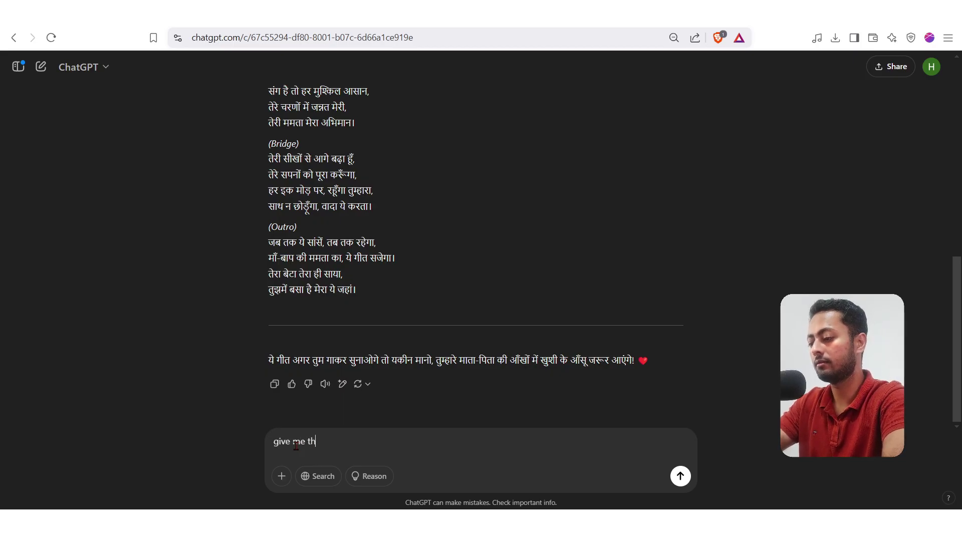
{"action": "type", "text": "e type of"}
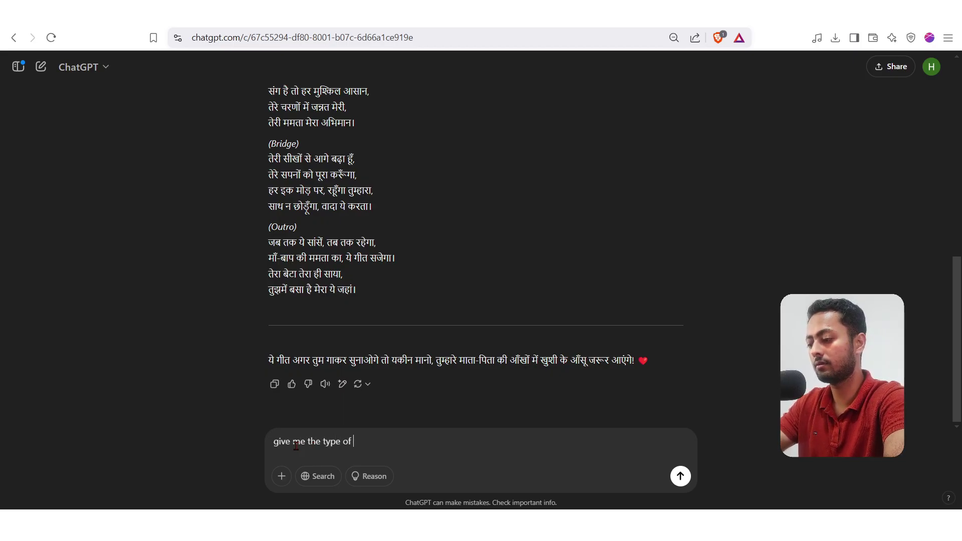
{"action": "key", "text": "BackSpace"}
{"action": "key", "text": "BackSpace"}
{"action": "key", "text": "BackSpace"}
{"action": "key", "text": "BackSpace"}
{"action": "key", "text": "BackSpace"}
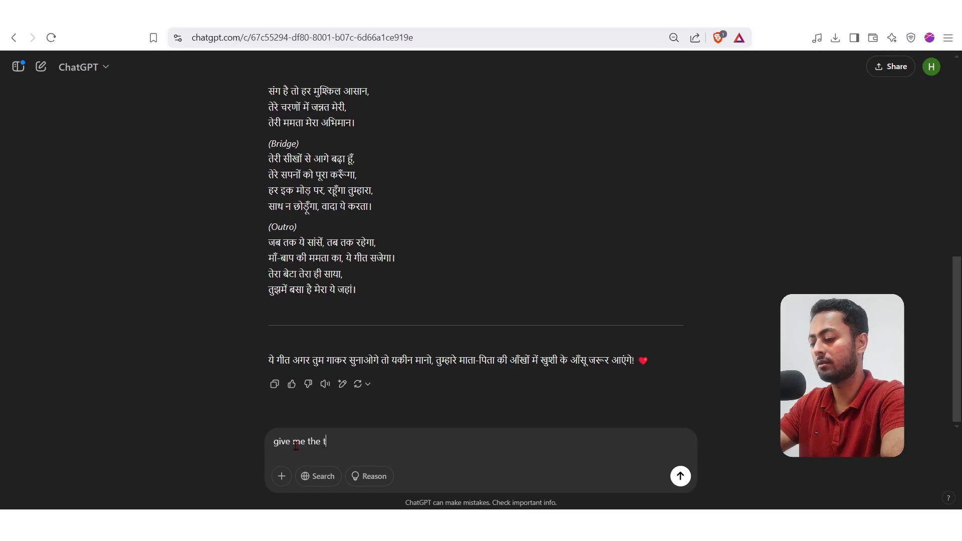
{"action": "key", "text": "BackSpace"}
{"action": "type", "text": "suggestion for "}
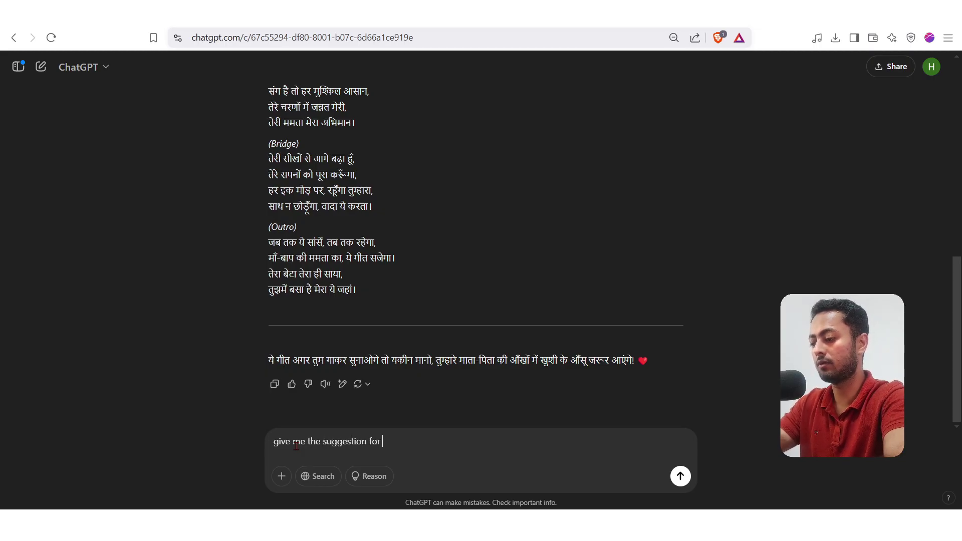
{"action": "type", "text": "the type of songs"}
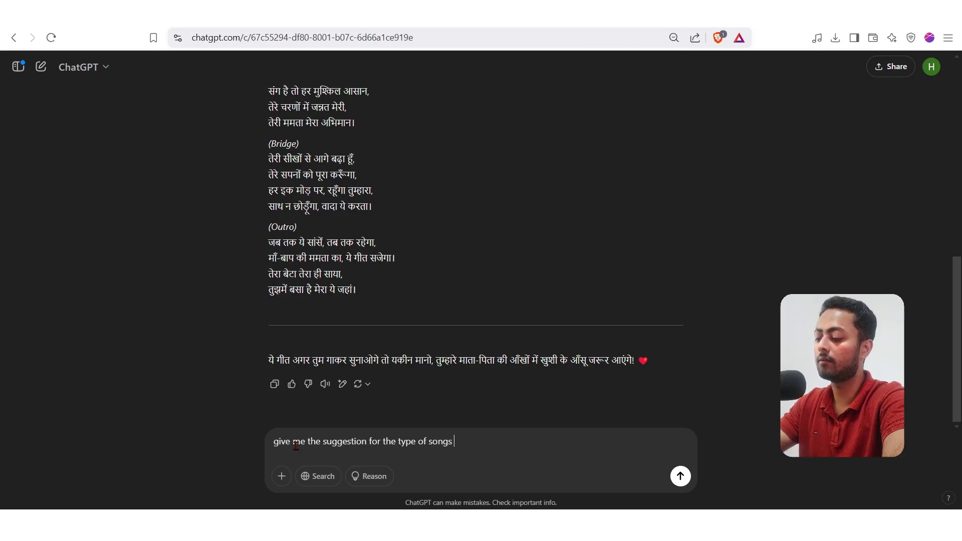
{"action": "type", "text": " to m"}
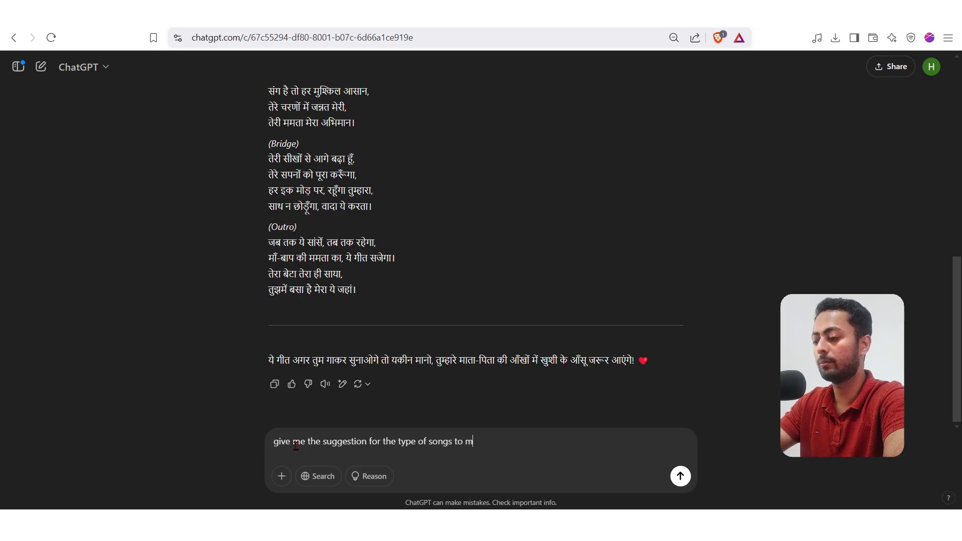
{"action": "type", "text": "ake it impact "}
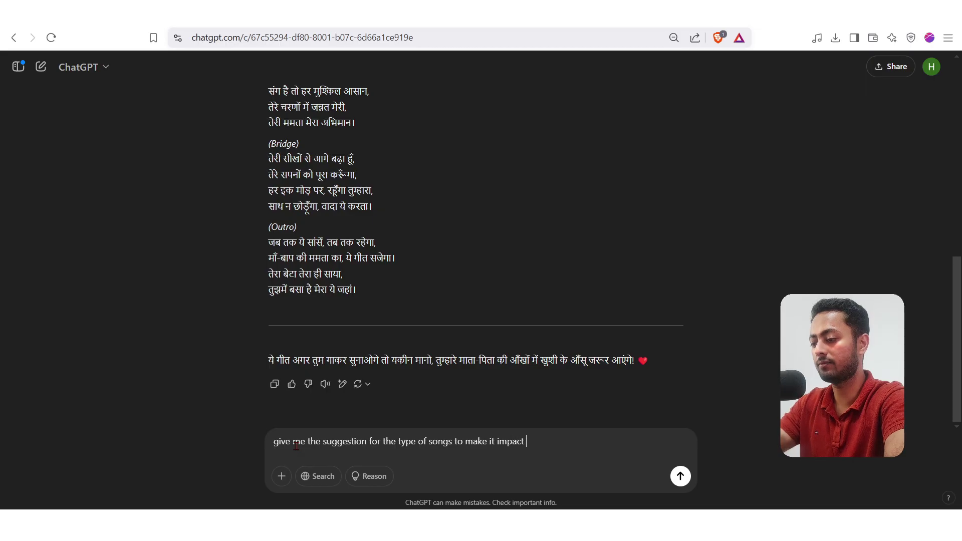
{"action": "type", "text": "ful"}
{"action": "key", "text": "Return"}
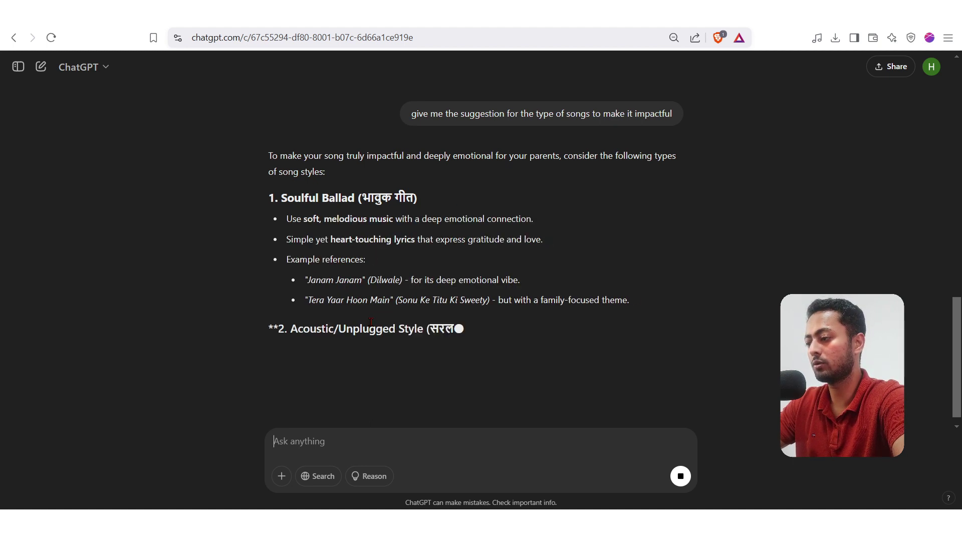
- Copy "soft, melodious music" from the Soulful Ballad suggestion into the sound prompt of the Riffusion cover
{"action": "scroll", "coordinate": [381, 291], "scroll_direction": "up", "scroll_amount": 1}
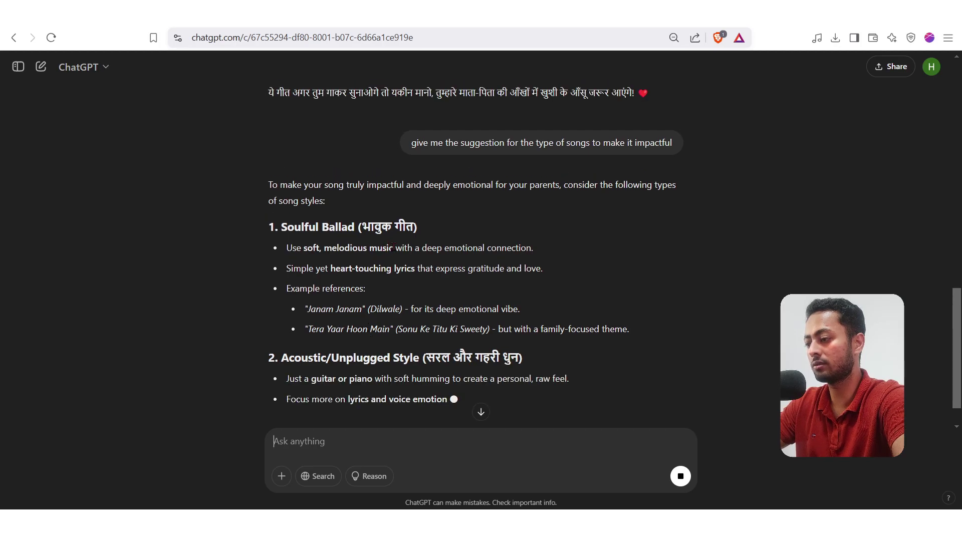
{"action": "left_click_drag", "start_coordinate": [392, 248], "coordinate": [303, 247]}
{"action": "key", "text": "ctrl+c"}
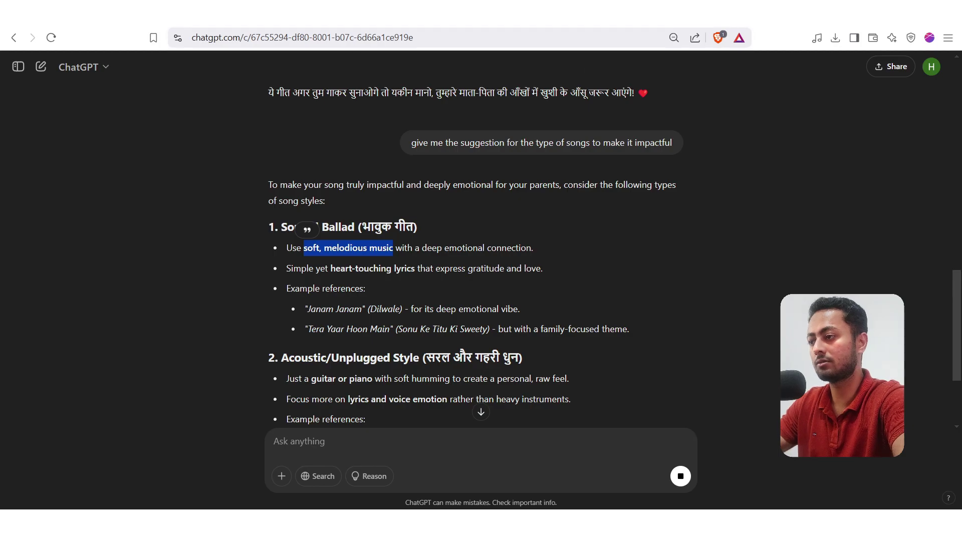
{"action": "key", "text": "ctrl+Tab"}
{"action": "scroll", "coordinate": [271, 408], "scroll_direction": "down", "scroll_amount": 4}
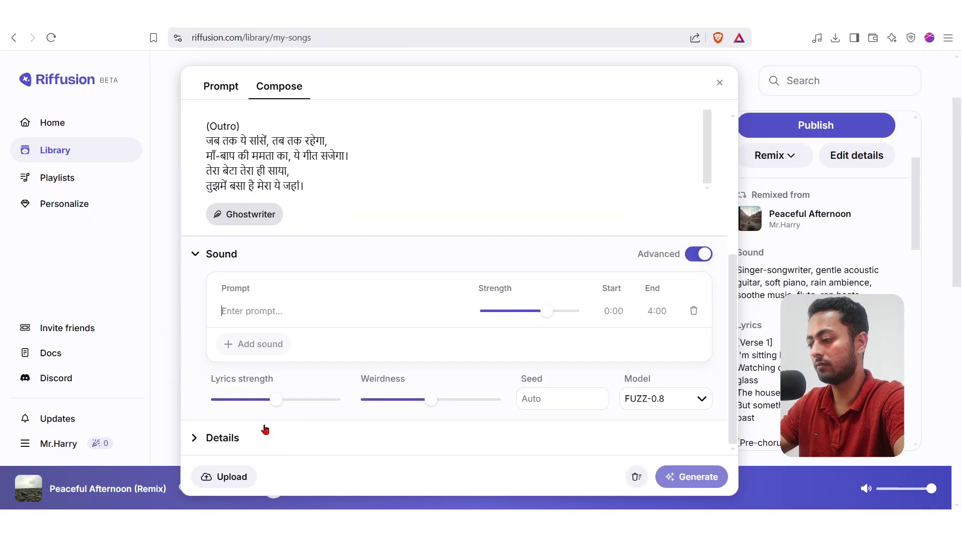
{"action": "key", "text": "ctrl+v"}
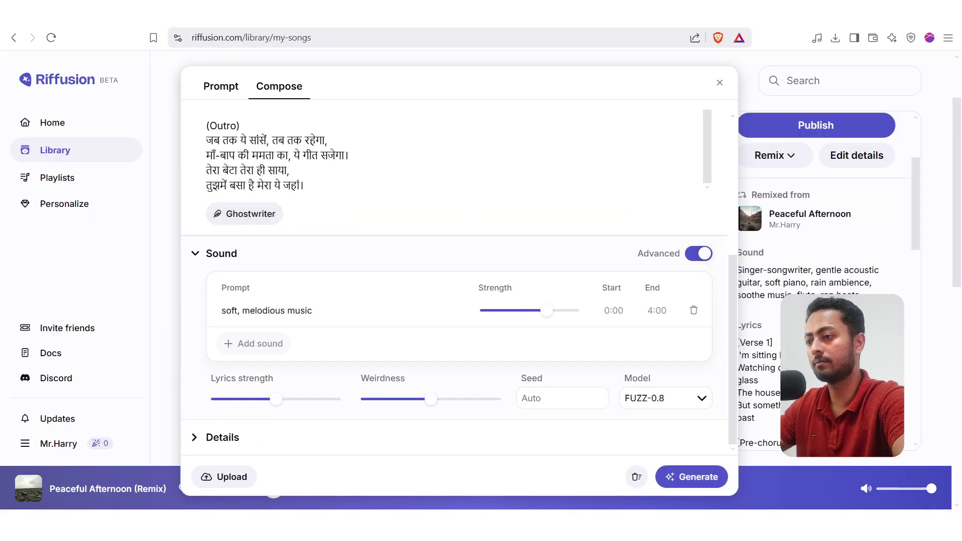
- Add "violin background" from ChatGPT's Poetic & Lyrical suggestion to the Riffusion sound prompt, separated by a comma, and slightly lower the prompt's strength
{"action": "key", "text": "ctrl+Tab"}
{"action": "scroll", "coordinate": [303, 257], "scroll_direction": "down", "scroll_amount": 3}
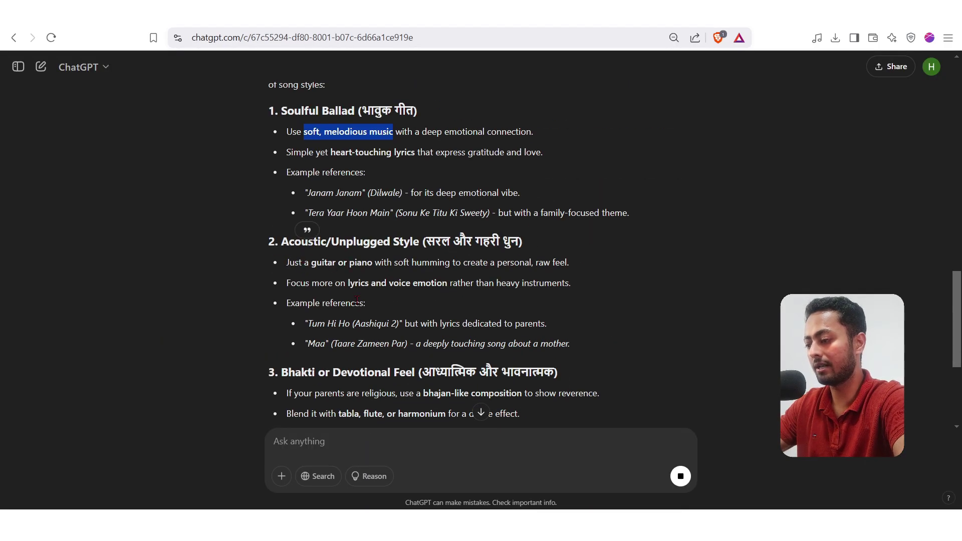
{"action": "scroll", "coordinate": [357, 299], "scroll_direction": "down", "scroll_amount": 5}
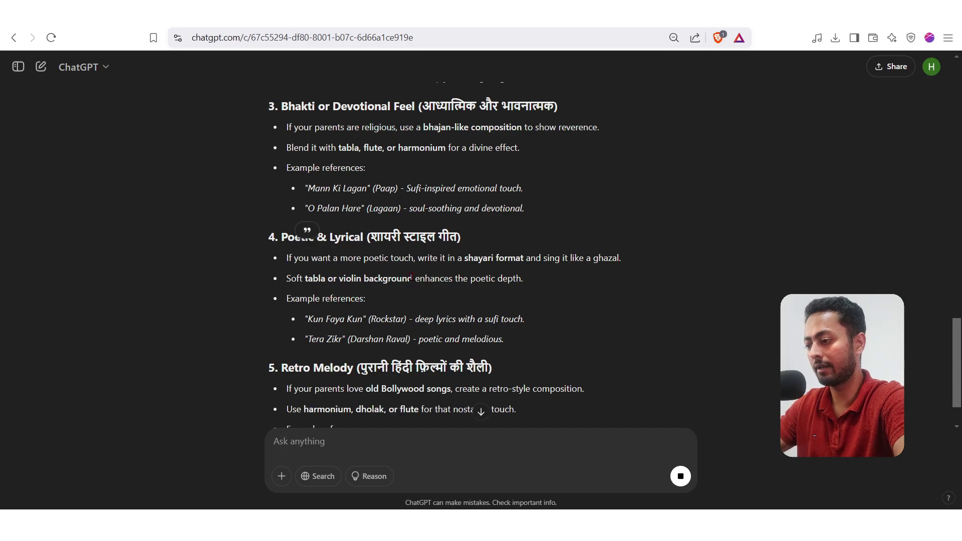
{"action": "left_click_drag", "start_coordinate": [413, 278], "coordinate": [338, 278]}
{"action": "key", "text": "ctrl+c"}
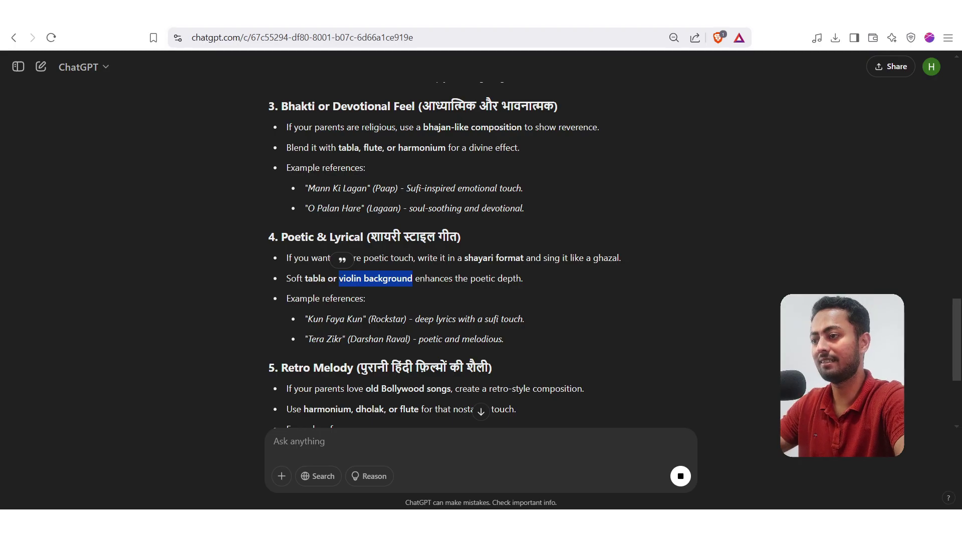
{"action": "left_click", "coordinate": [370, 13]}
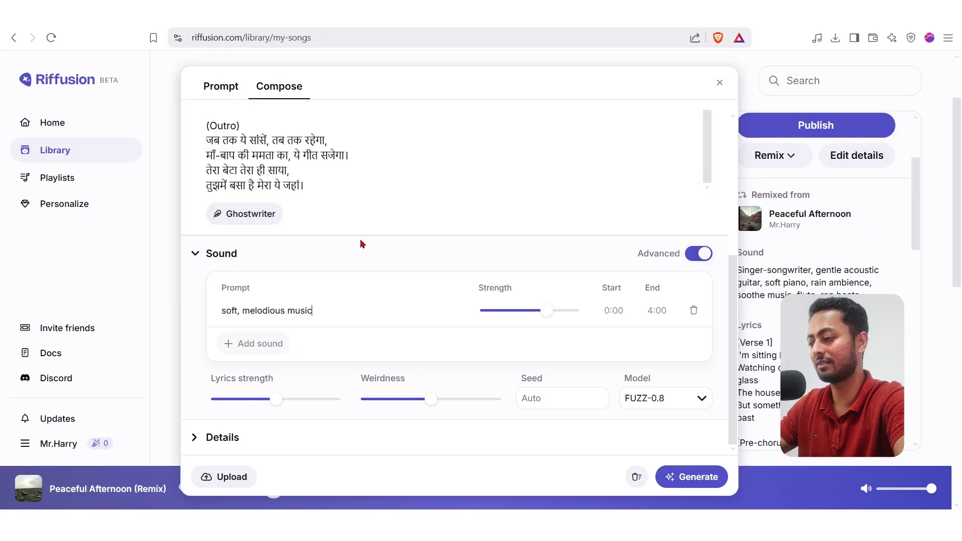
{"action": "key", "text": "ctrl+v"}
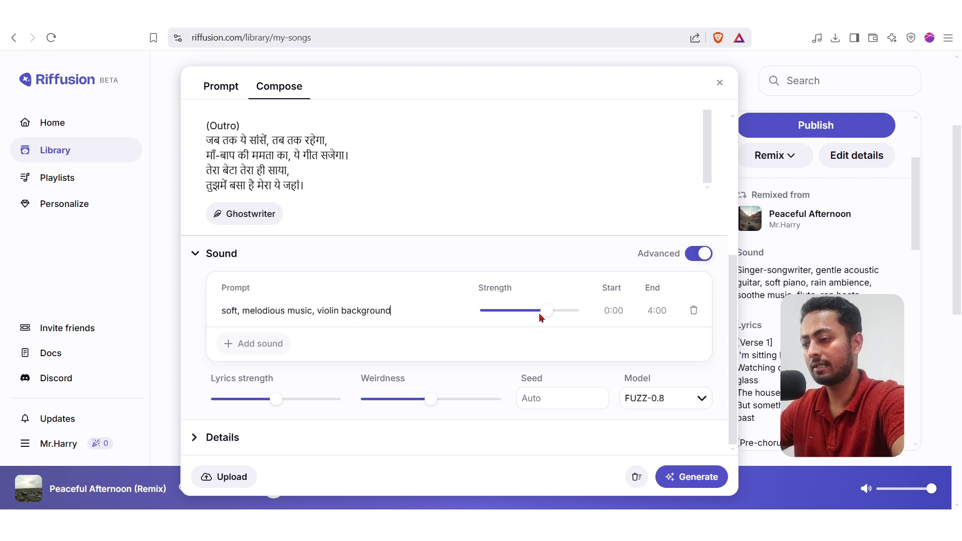
{"action": "mouse_move", "coordinate": [540, 315]}
{"action": "left_mouse_down"}
{"action": "mouse_move", "coordinate": [526, 311]}
{"action": "mouse_move", "coordinate": [534, 312]}
{"action": "left_mouse_up"}
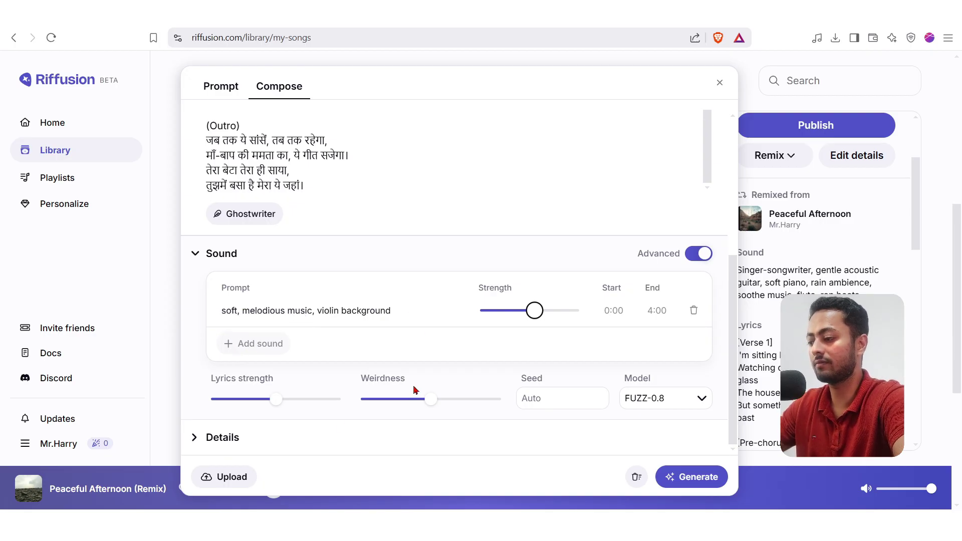
- Replace the cover's title in its details with "For Parents" and generate the song
{"action": "left_click", "coordinate": [203, 439]}
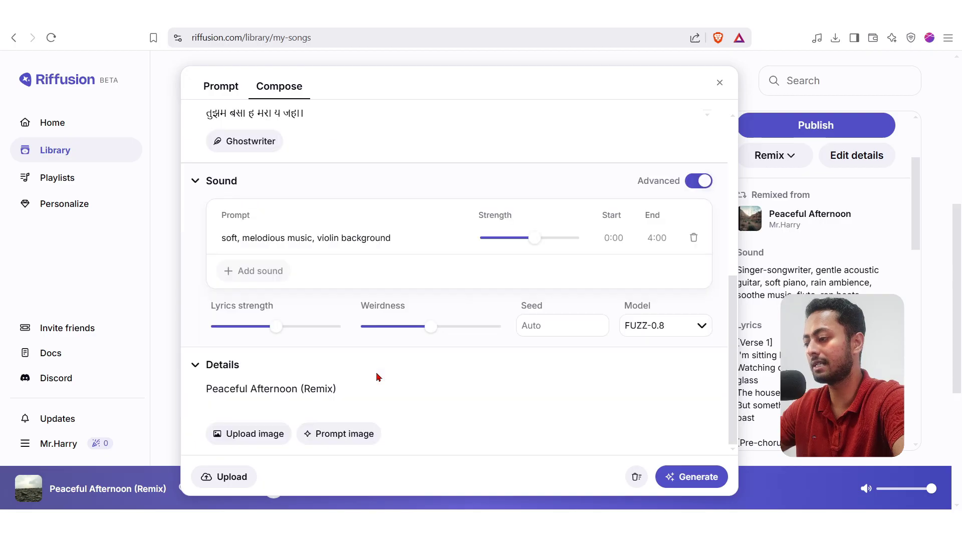
{"action": "left_click_drag", "start_coordinate": [341, 391], "coordinate": [203, 392]}
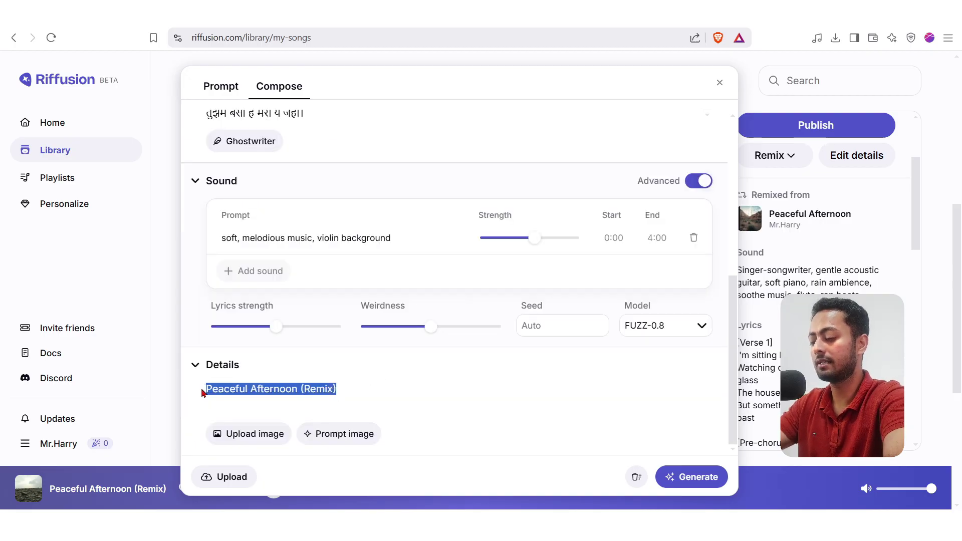
{"action": "type", "text": "Fo"}
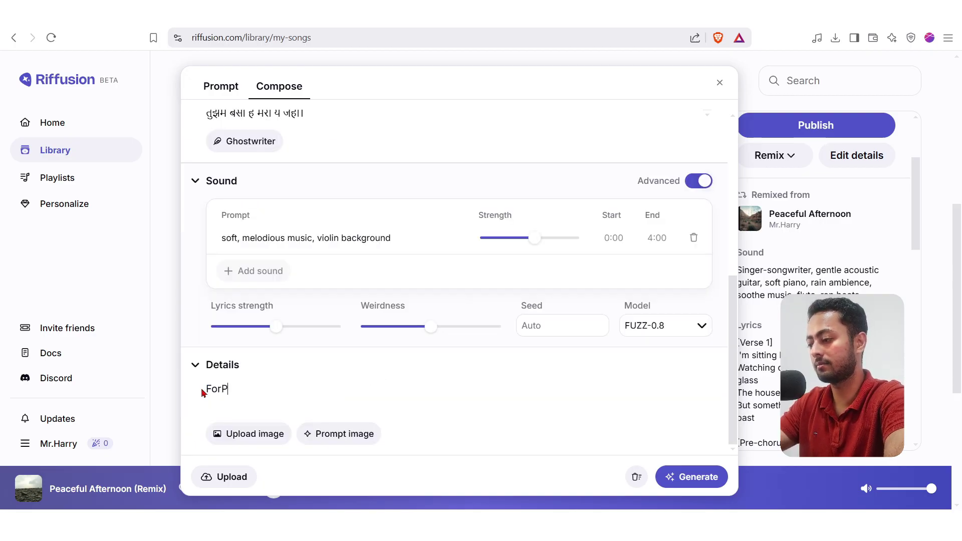
{"action": "type", "text": "rP"}
{"action": "key", "text": "BackSpace"}
{"action": "type", "text": "Parents"}
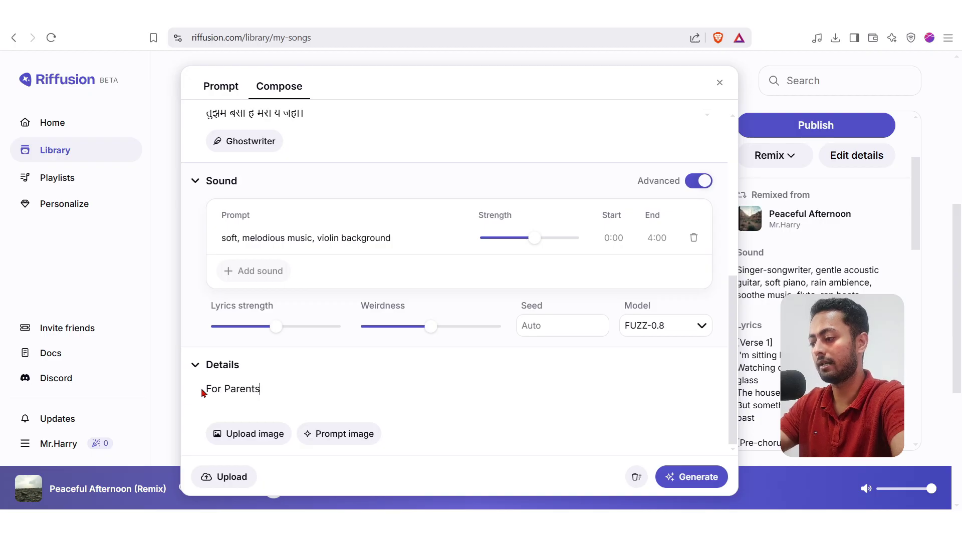
{"action": "scroll", "coordinate": [337, 420], "scroll_direction": "down", "scroll_amount": 3}
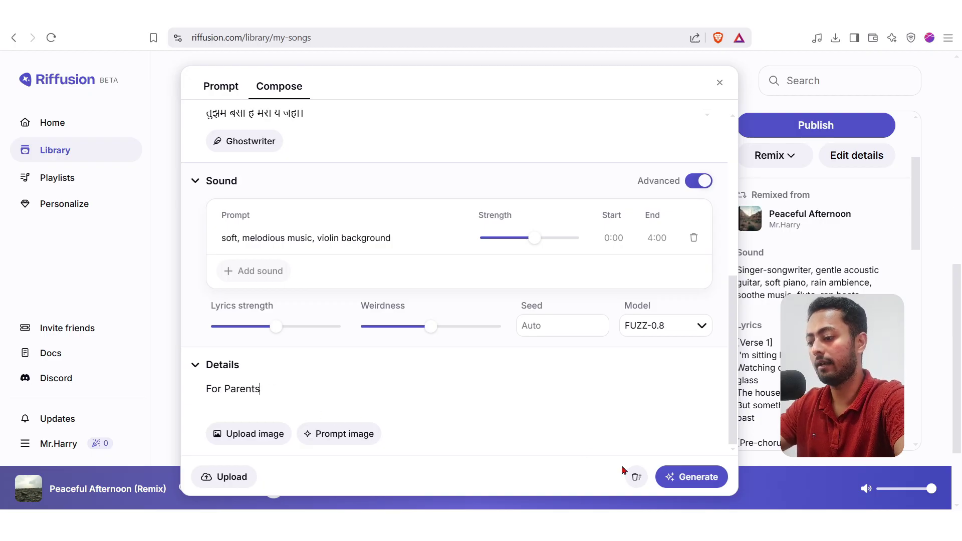
{"action": "left_click", "coordinate": [703, 482]}
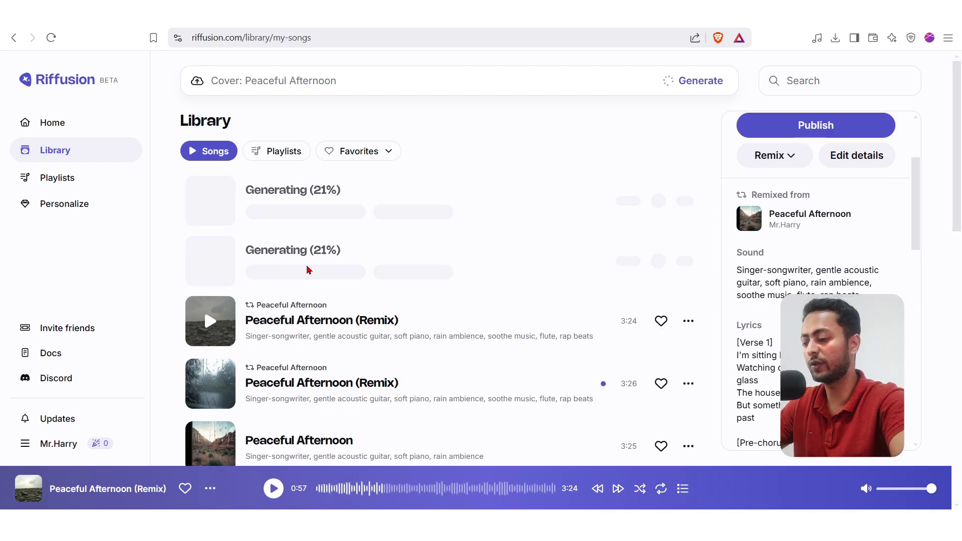
- Look through the songs in the library, and read the list of Riffusion updates before closing it
{"action": "scroll", "coordinate": [539, 336], "scroll_direction": "down", "scroll_amount": 9}
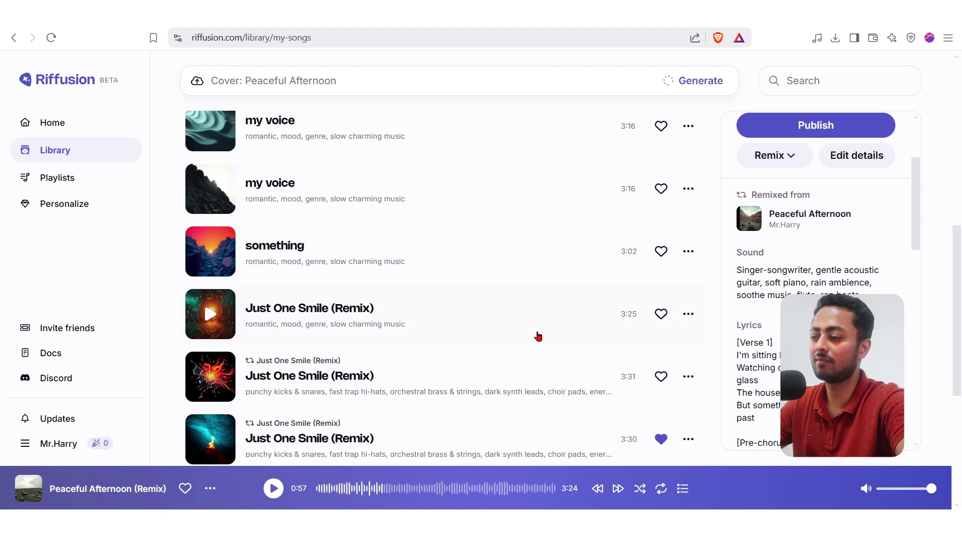
{"action": "scroll", "coordinate": [538, 337], "scroll_direction": "down", "scroll_amount": 5}
{"action": "scroll", "coordinate": [539, 336], "scroll_direction": "up", "scroll_amount": 15}
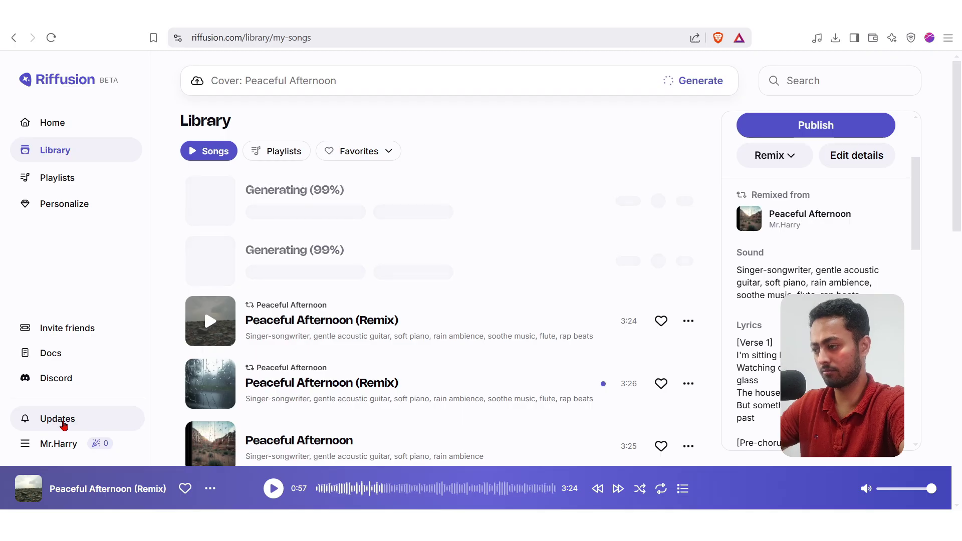
{"action": "left_click", "coordinate": [64, 420]}
{"action": "scroll", "coordinate": [134, 304], "scroll_direction": "down", "scroll_amount": 8}
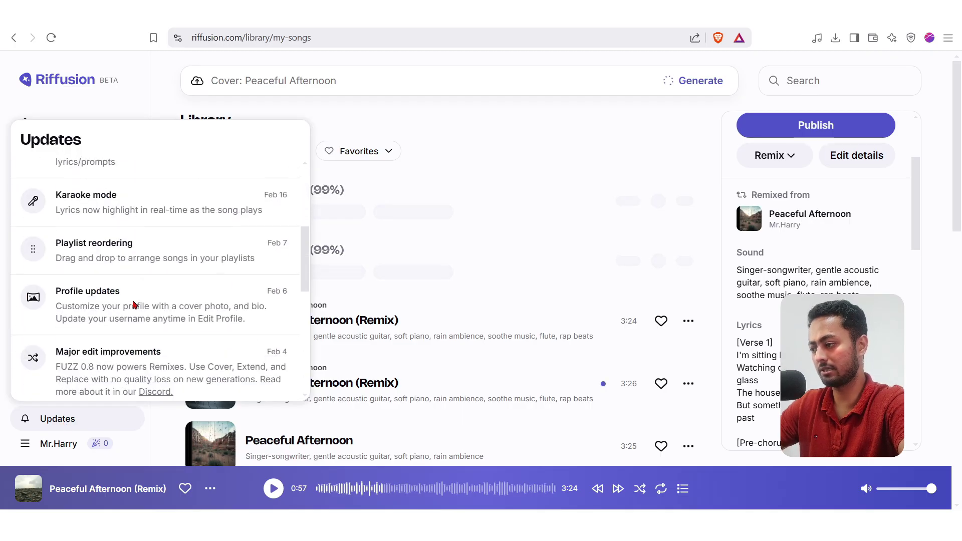
{"action": "scroll", "coordinate": [134, 304], "scroll_direction": "down", "scroll_amount": 3}
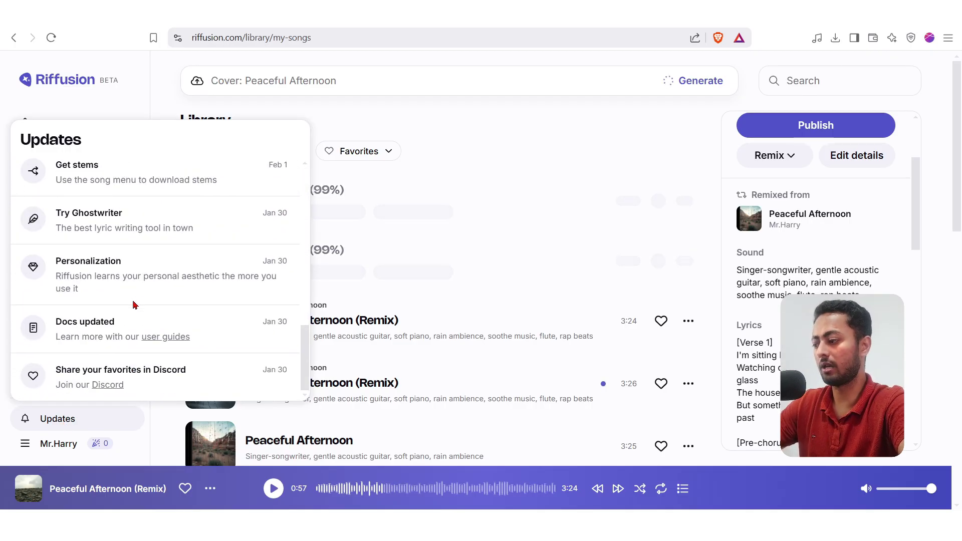
{"action": "left_click", "coordinate": [147, 108]}
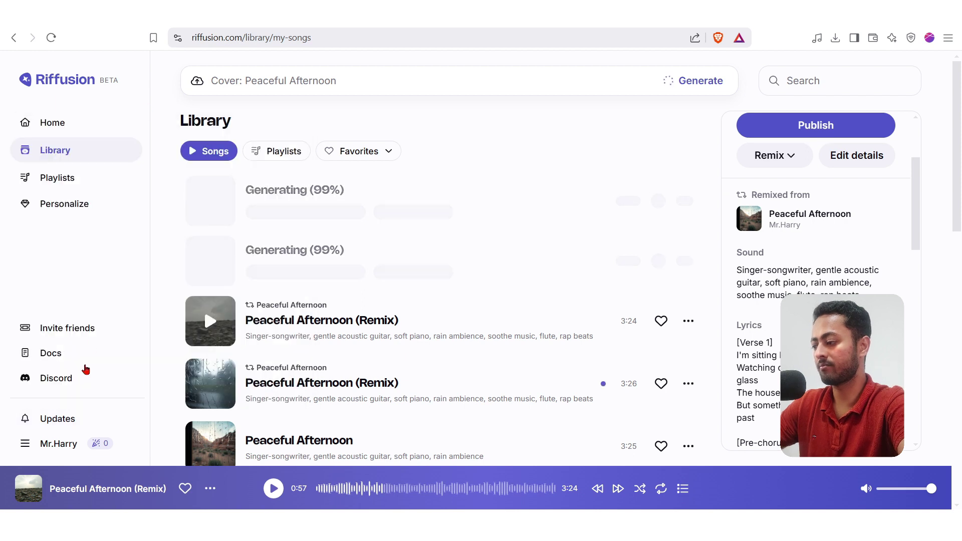
- Try the Dark and Light themes from the account options and leave the interface set to Dark
{"action": "left_click", "coordinate": [57, 450]}
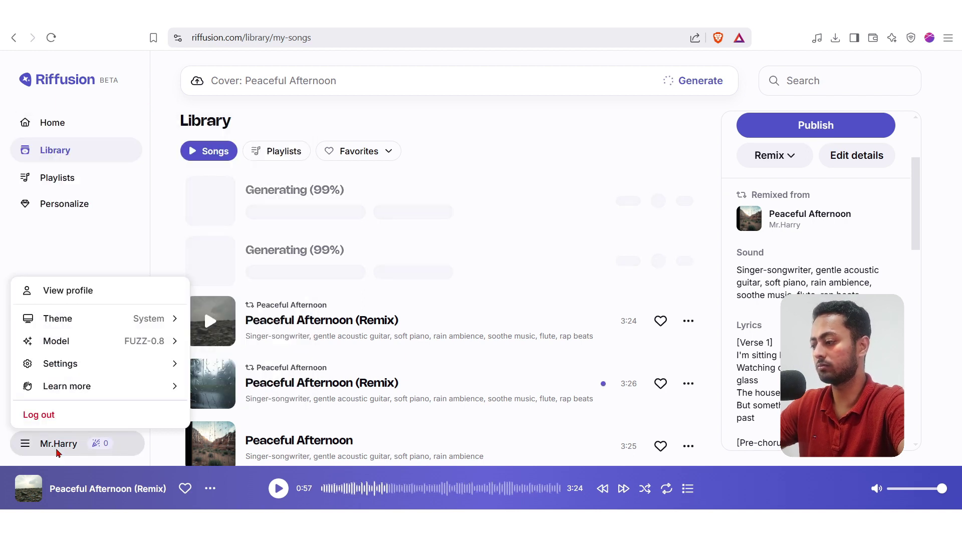
{"action": "mouse_move", "coordinate": [123, 317]}
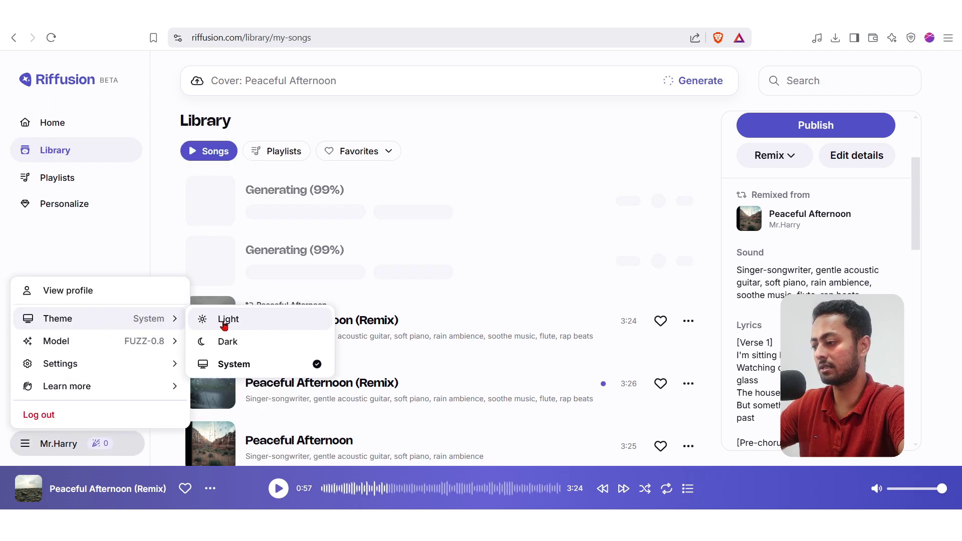
{"action": "left_click", "coordinate": [227, 346]}
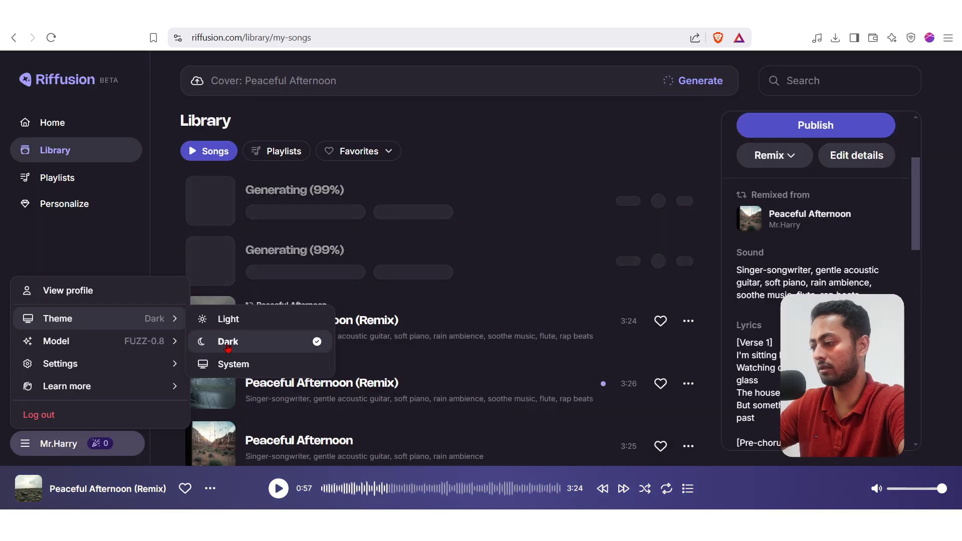
{"action": "left_click", "coordinate": [227, 320]}
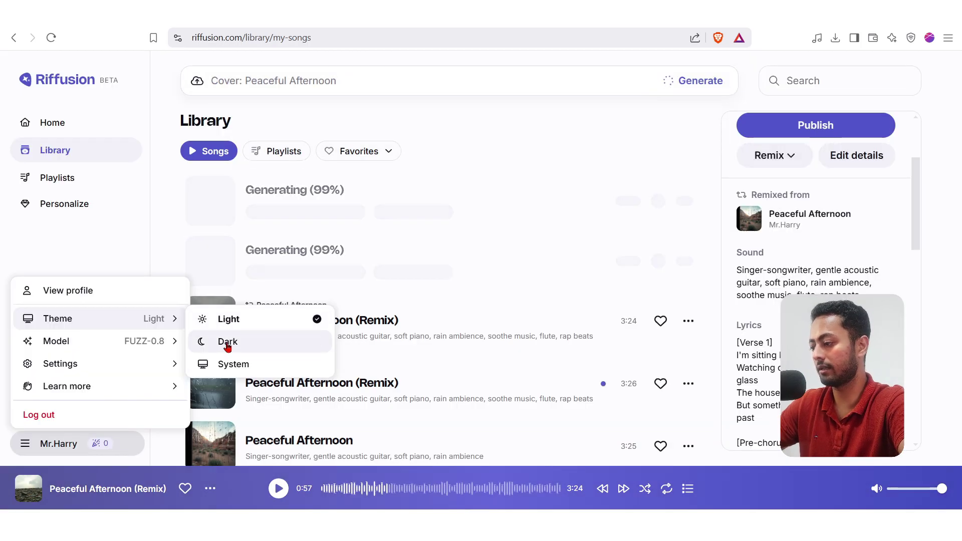
{"action": "left_click", "coordinate": [227, 341]}
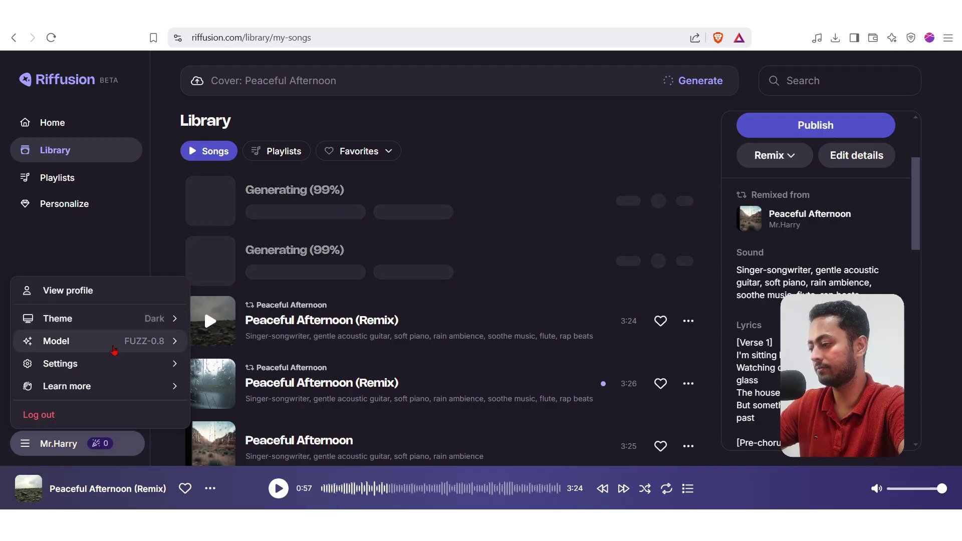
- Look over the account's theme and model options, and try the Moderate lyrics setting on and back off
{"action": "mouse_move", "coordinate": [169, 326]}
{"action": "mouse_move", "coordinate": [168, 350]}
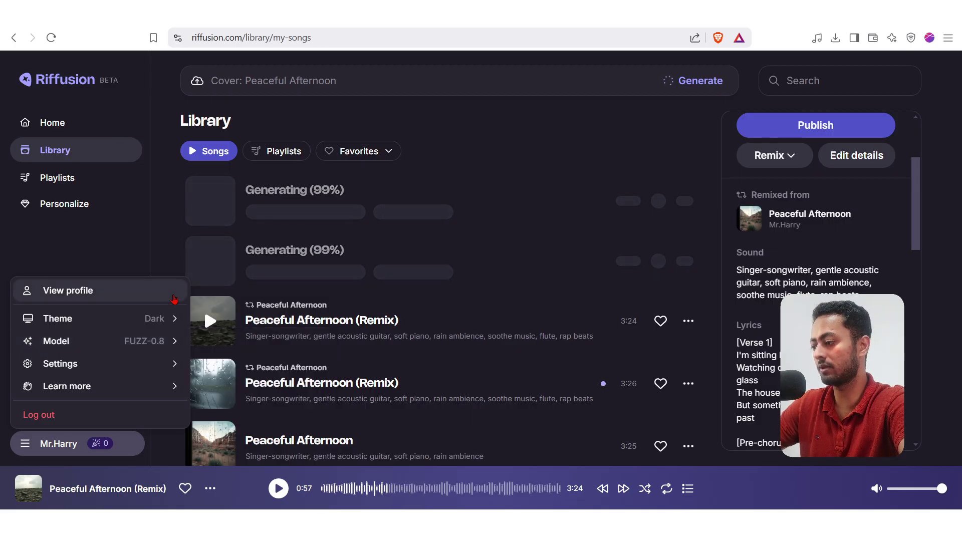
{"action": "mouse_move", "coordinate": [165, 369]}
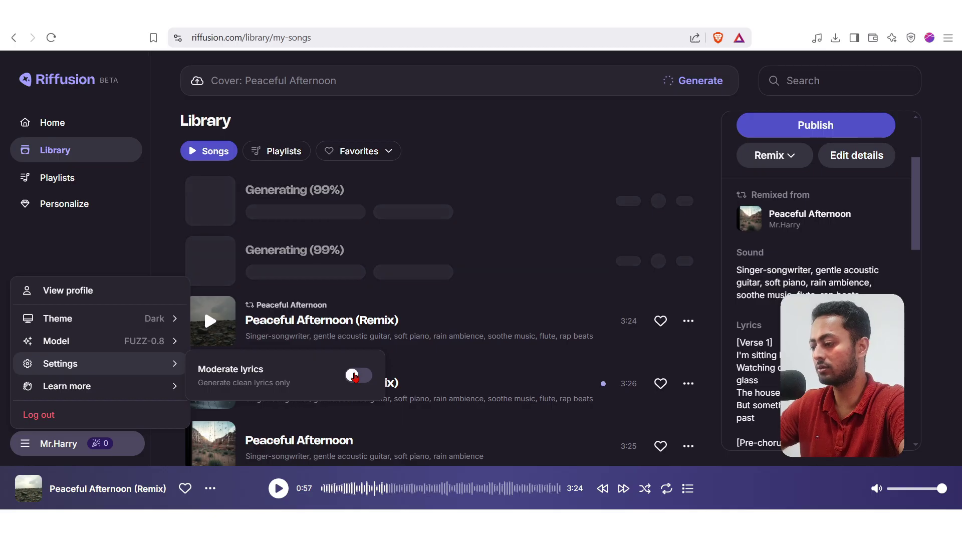
{"action": "left_click", "coordinate": [354, 375]}
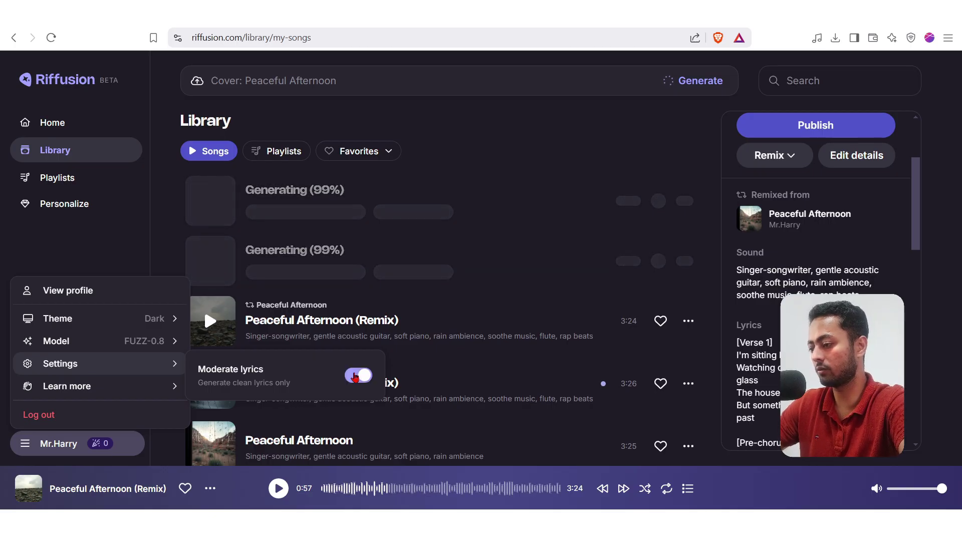
{"action": "left_click", "coordinate": [354, 375]}
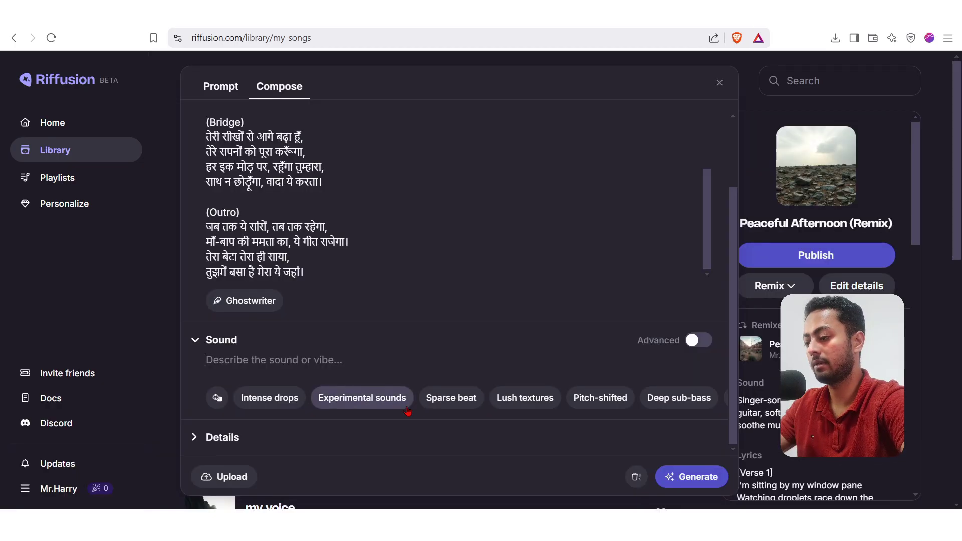
- Build the song's sound description from the suggested tags Sparse beat, Smooth harmonies, Fragmented rhythms, Chill vibe, Soulful and Romantic
{"action": "left_click", "coordinate": [460, 405]}
{"action": "scroll", "coordinate": [546, 406], "scroll_direction": "right", "scroll_amount": 2}
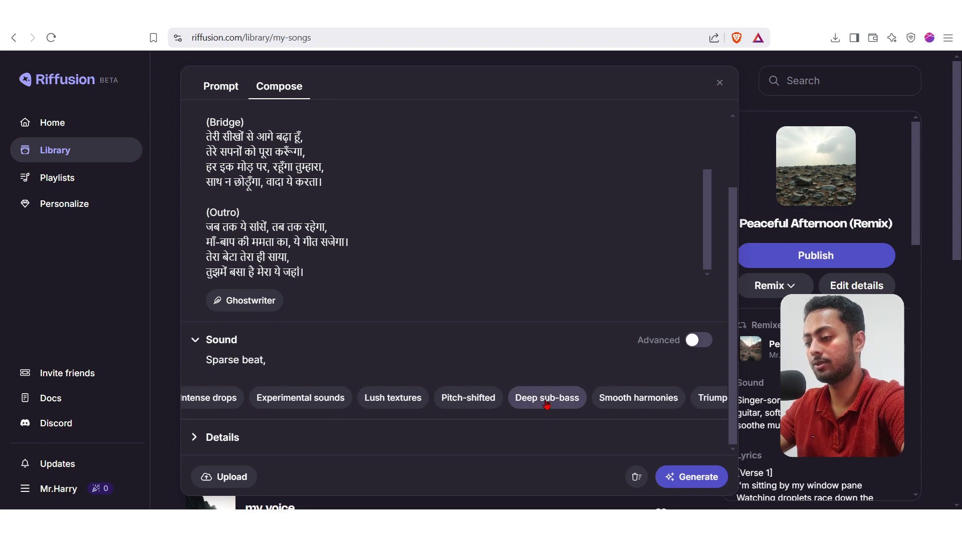
{"action": "scroll", "coordinate": [546, 405], "scroll_direction": "right", "scroll_amount": 2}
{"action": "left_click", "coordinate": [578, 399]}
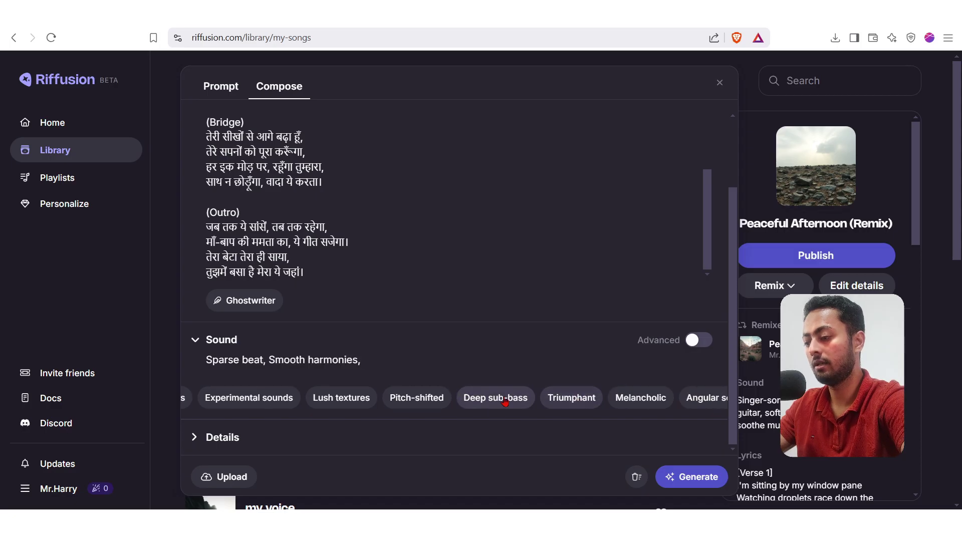
{"action": "scroll", "coordinate": [619, 401], "scroll_direction": "right", "scroll_amount": 5}
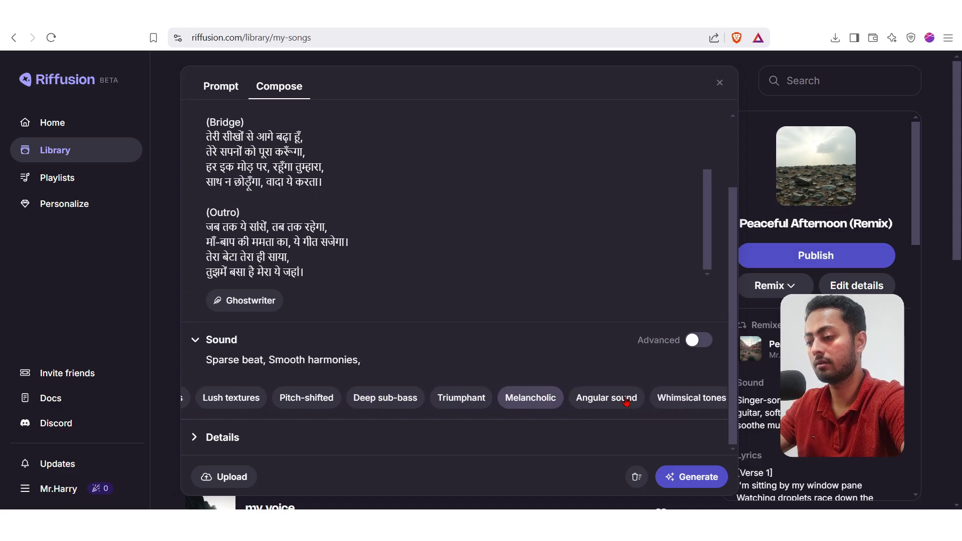
{"action": "scroll", "coordinate": [596, 403], "scroll_direction": "right", "scroll_amount": 4}
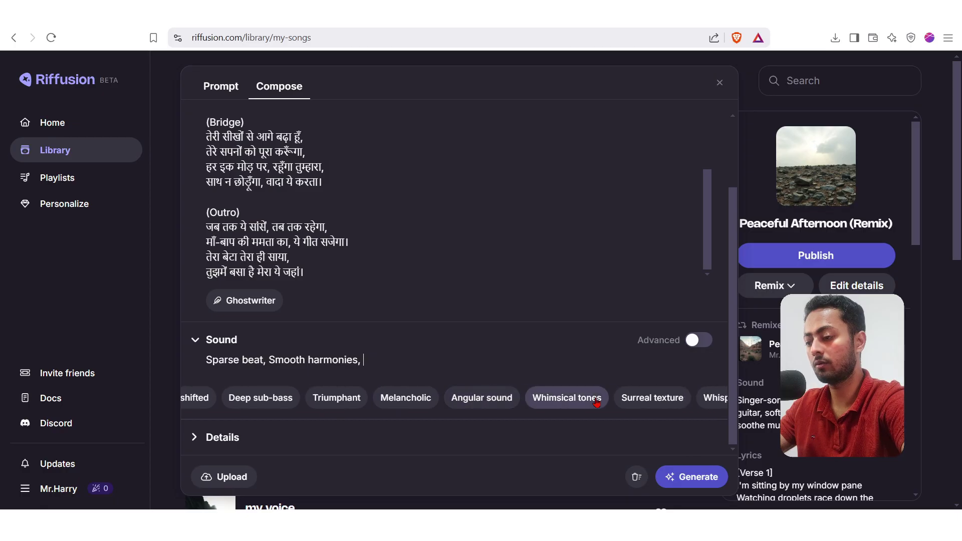
{"action": "scroll", "coordinate": [561, 403], "scroll_direction": "right", "scroll_amount": 6}
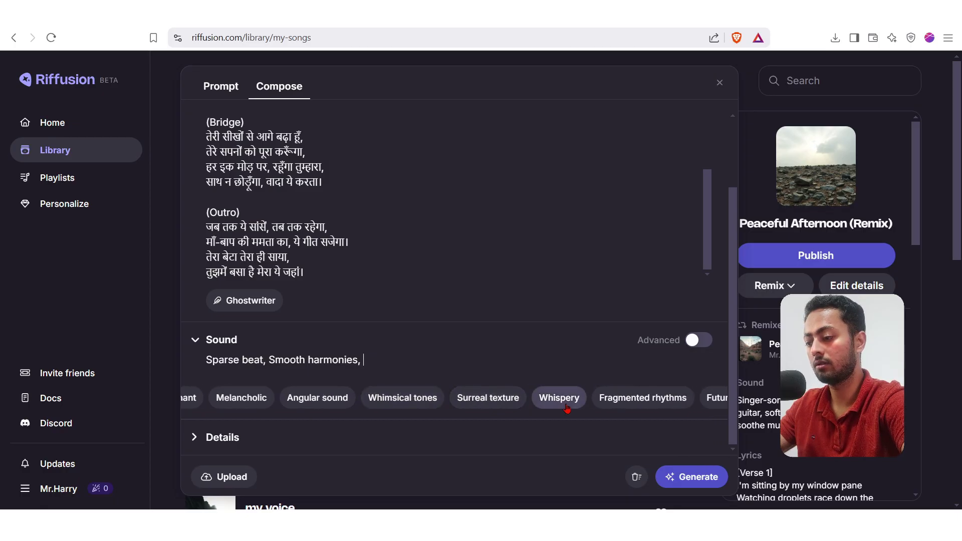
{"action": "left_click", "coordinate": [629, 404]}
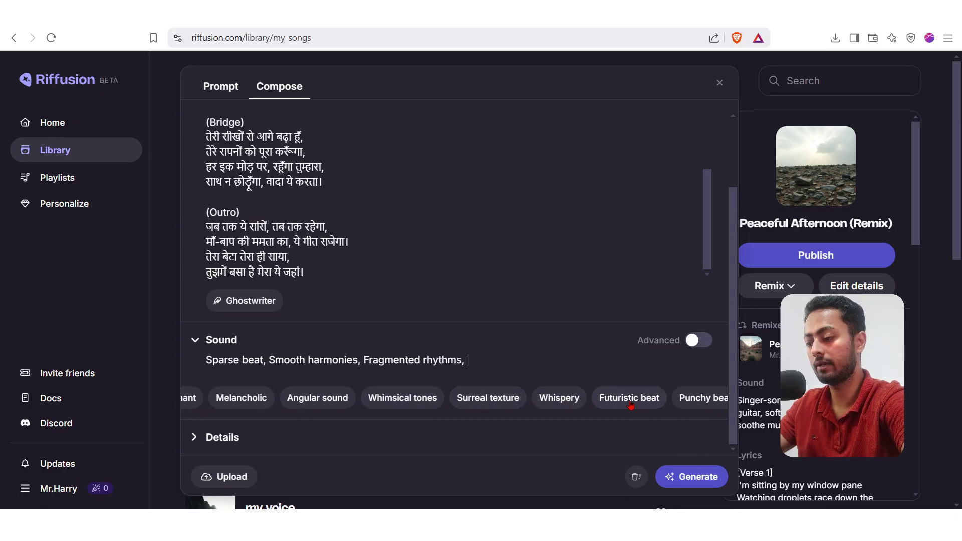
{"action": "scroll", "coordinate": [629, 404], "scroll_direction": "right", "scroll_amount": 5}
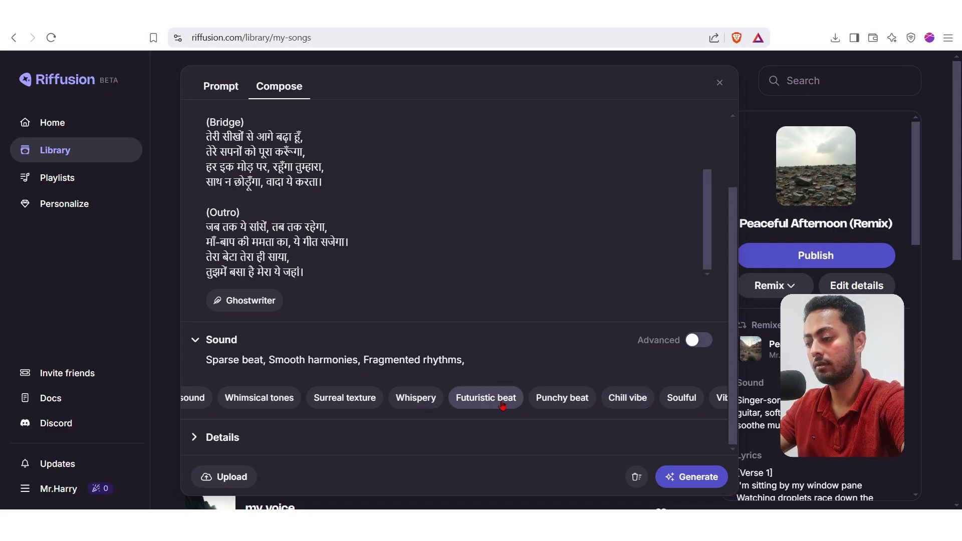
{"action": "left_click", "coordinate": [636, 405]}
{"action": "left_click", "coordinate": [625, 403]}
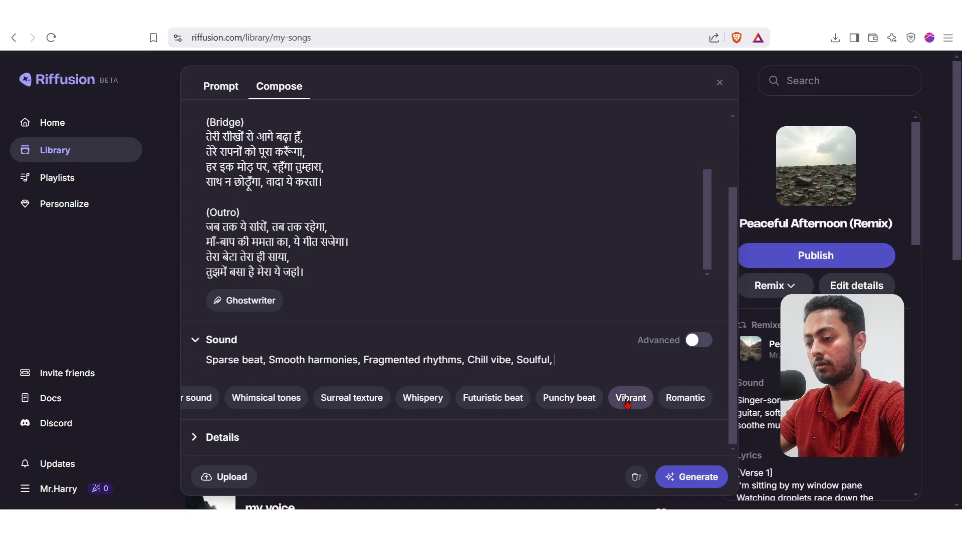
{"action": "left_click", "coordinate": [684, 403]}
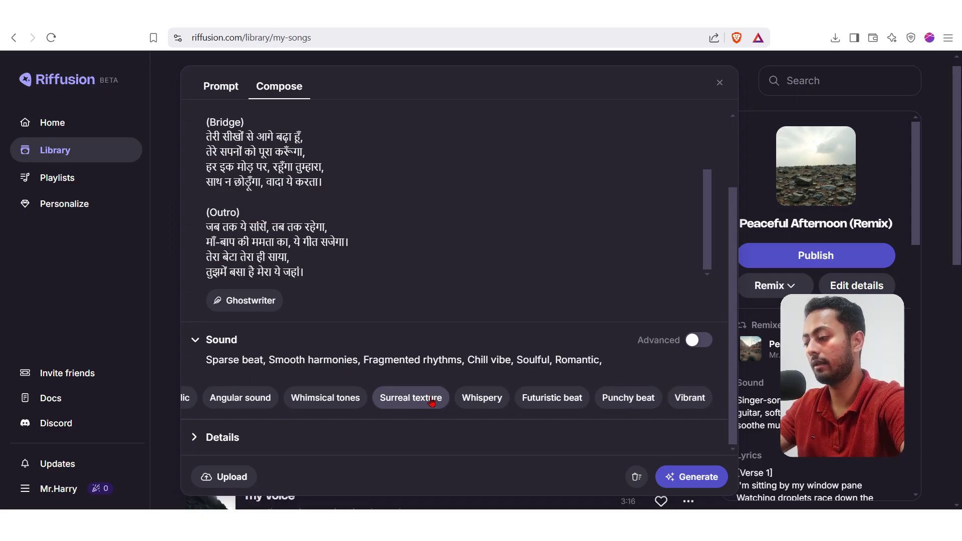
- Title the song "Parents" in its details and generate it
{"action": "left_click", "coordinate": [225, 439]}
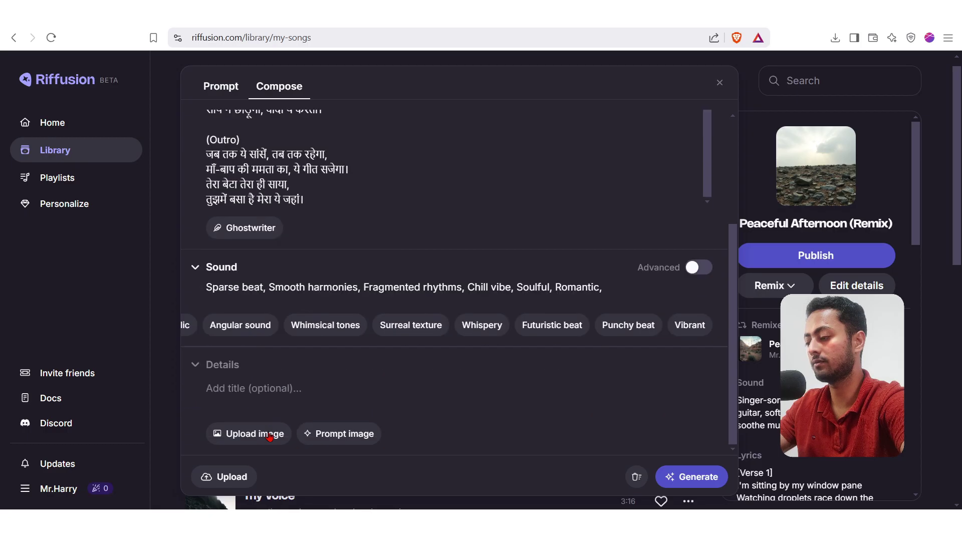
{"action": "left_click", "coordinate": [245, 394]}
{"action": "type", "text": "Parents"}
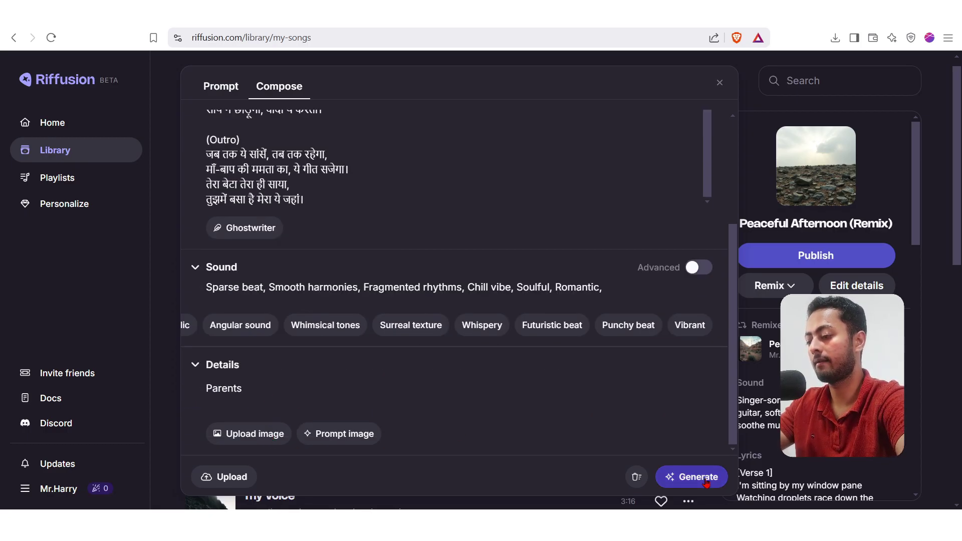
{"action": "left_click", "coordinate": [706, 482]}
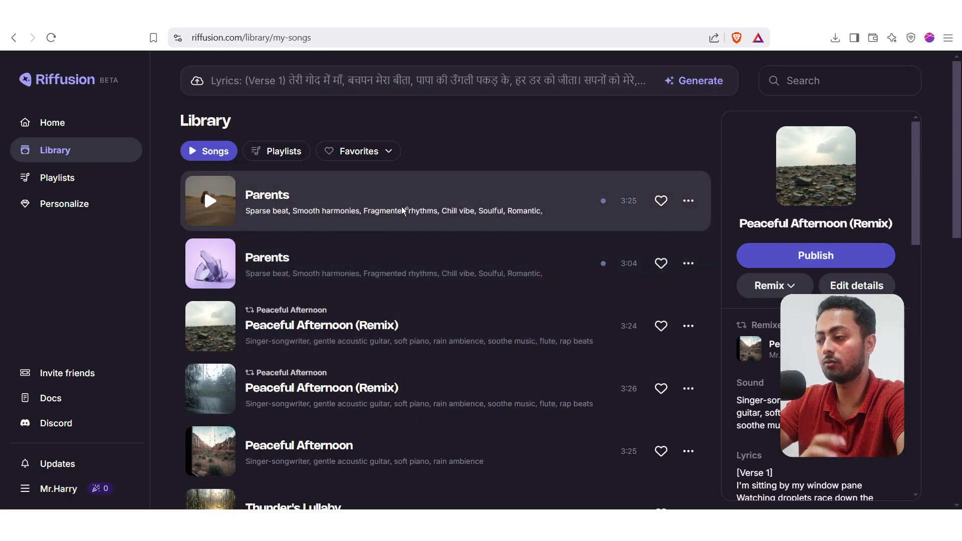
- Open the "Parents" version with the desert cover, listen to it alongside its lyrics through the first chorus lines, and pause it
{"action": "left_click", "coordinate": [260, 195]}
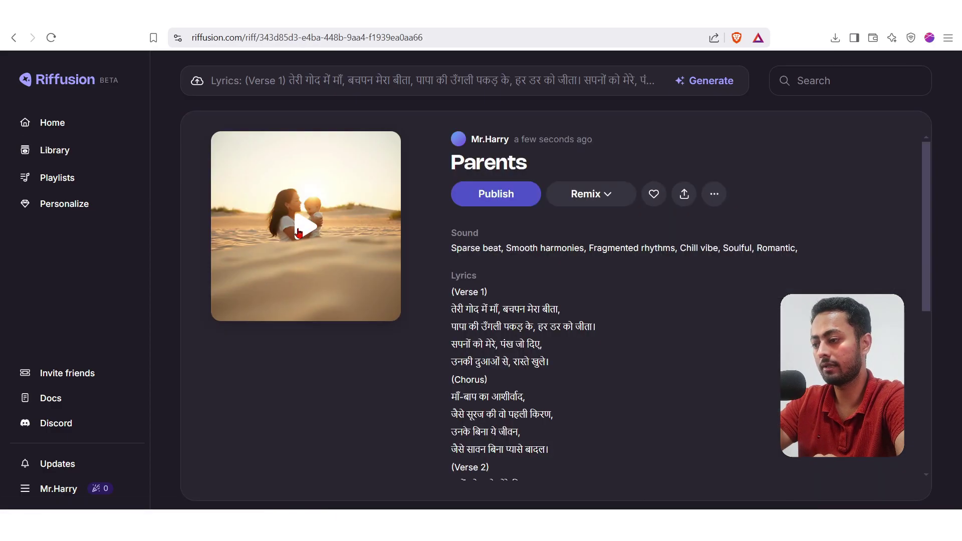
{"action": "left_click", "coordinate": [299, 232]}
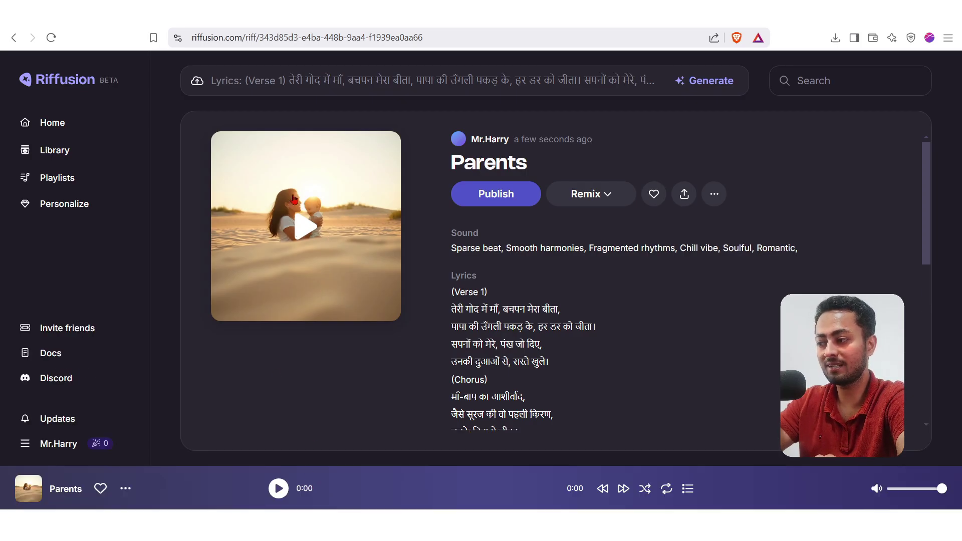
{"action": "left_click", "coordinate": [301, 226]}
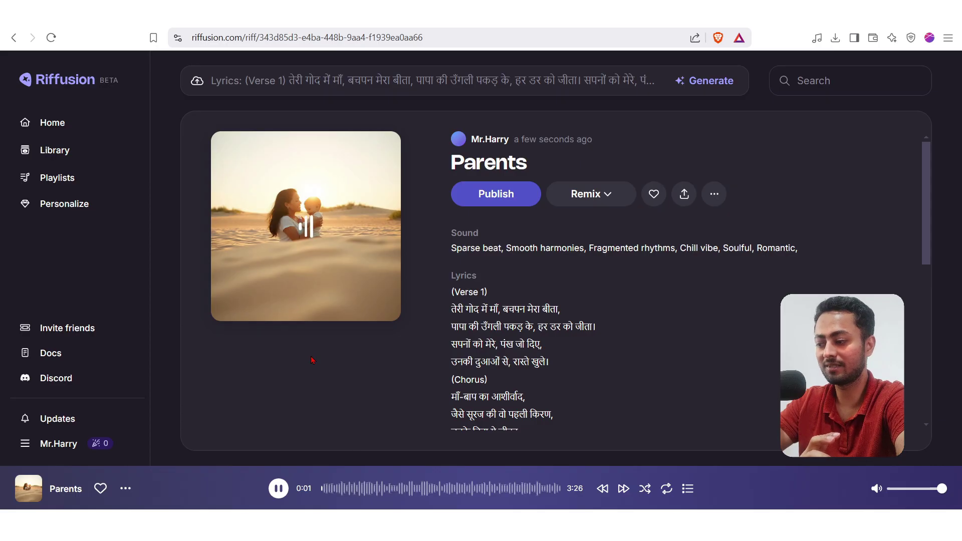
{"action": "scroll", "coordinate": [670, 311], "scroll_direction": "down", "scroll_amount": 2}
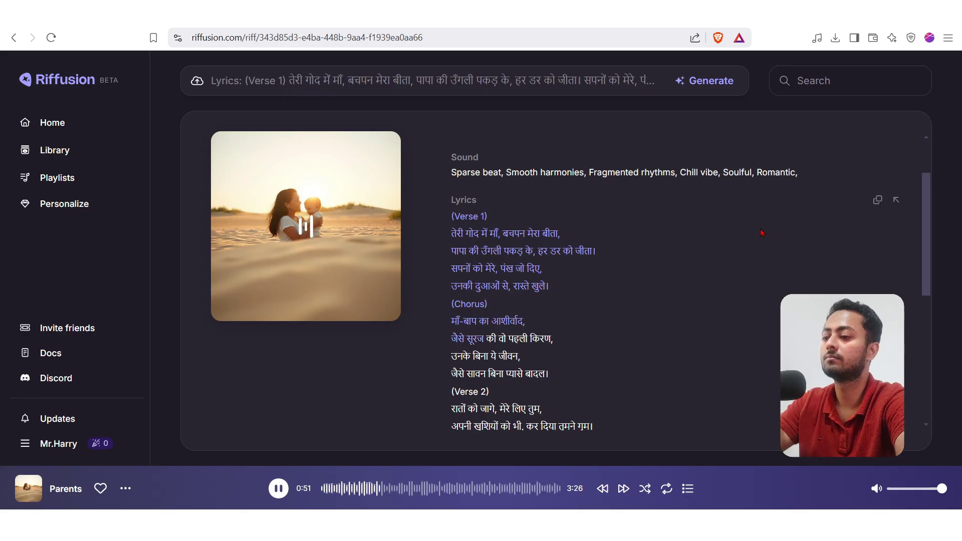
{"action": "left_click", "coordinate": [286, 491]}
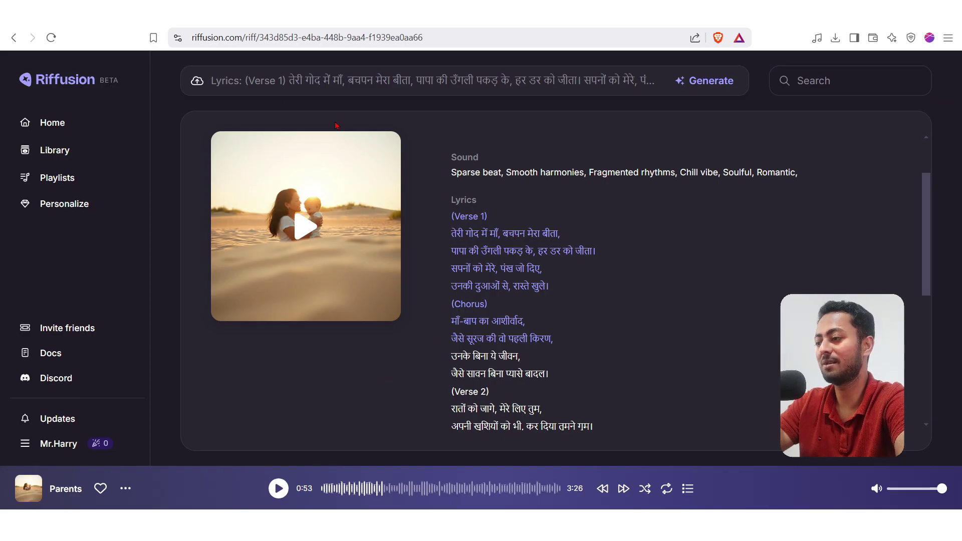
- Open the other "Parents" version with the purple glass cover from the library, listen to part of its first verse, and pause it
{"action": "left_click", "coordinate": [54, 150]}
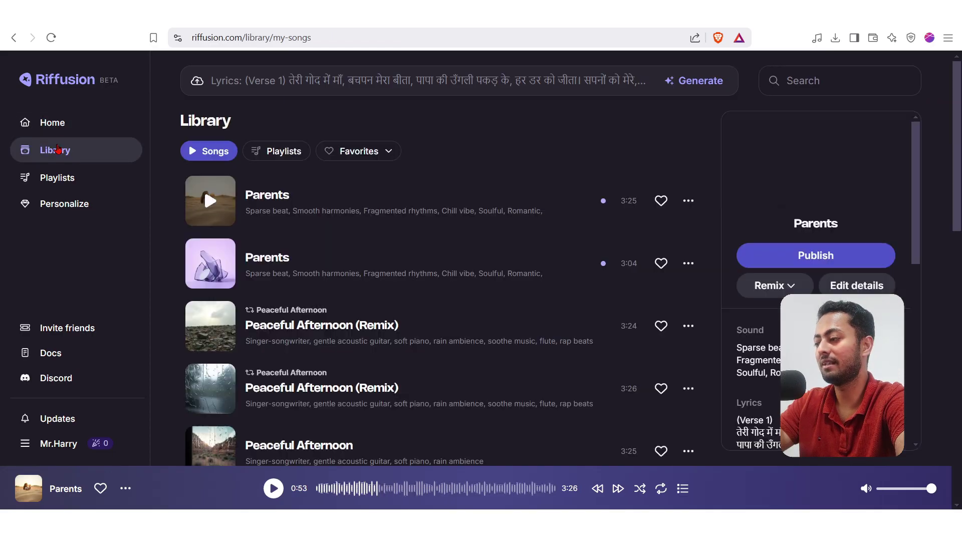
{"action": "left_click", "coordinate": [260, 270]}
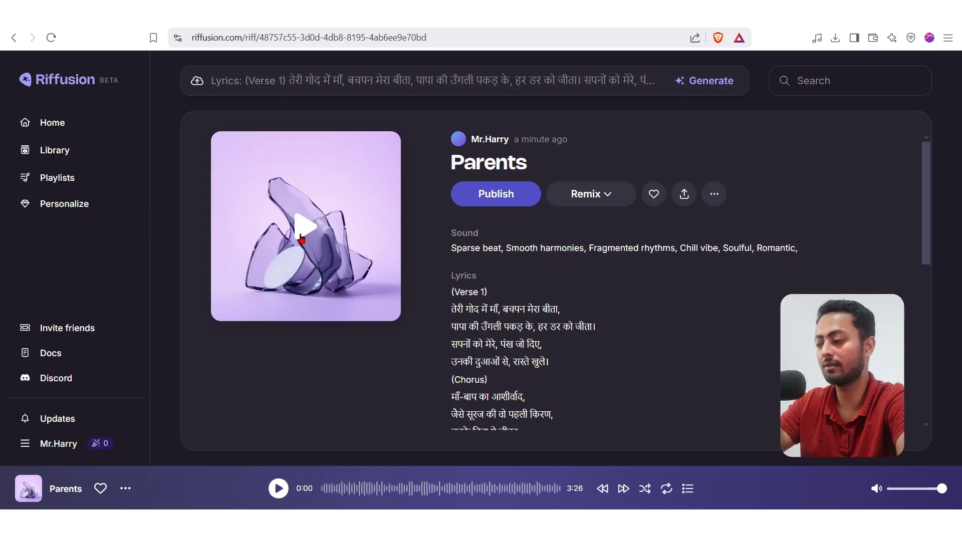
{"action": "left_click", "coordinate": [279, 488]}
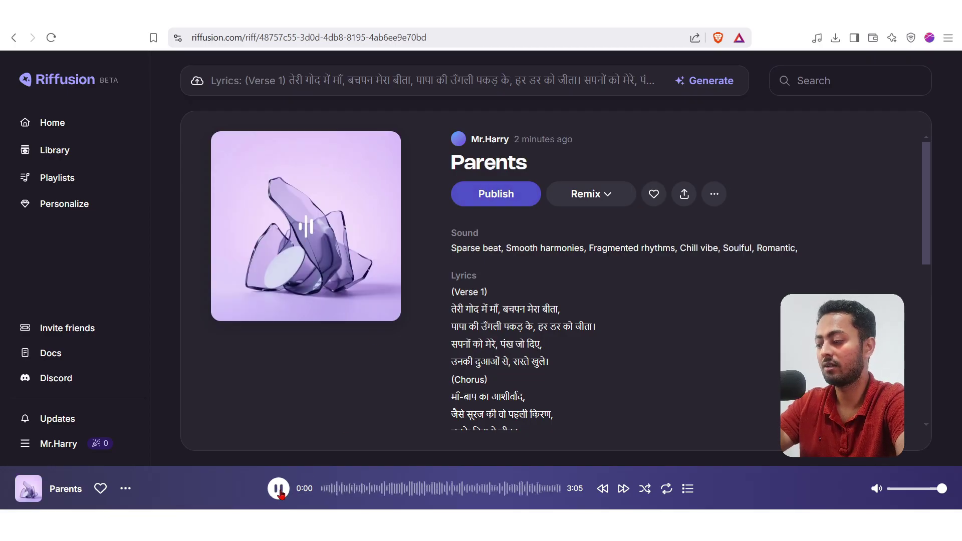
{"action": "left_click", "coordinate": [333, 493]}
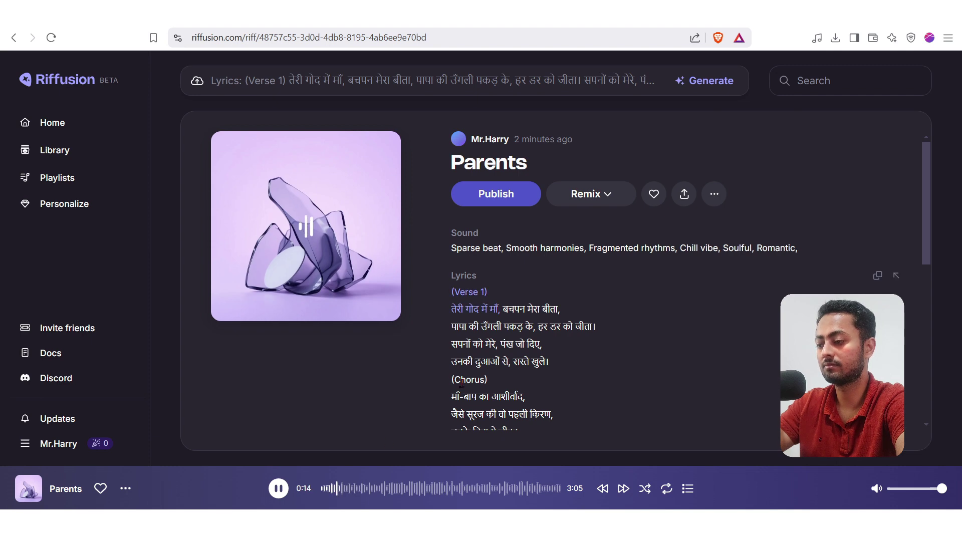
{"action": "scroll", "coordinate": [463, 390], "scroll_direction": "down", "scroll_amount": 3}
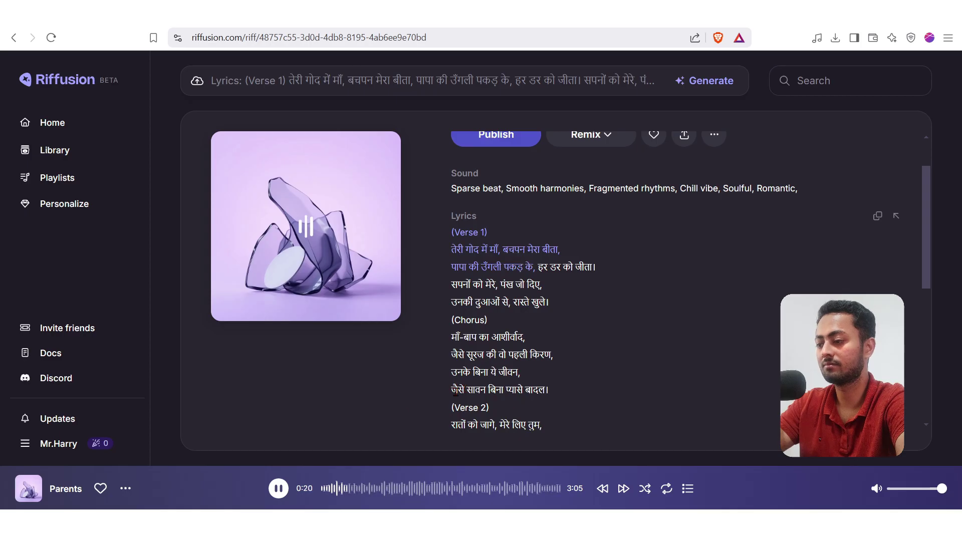
{"action": "left_click", "coordinate": [278, 496]}
{"action": "scroll", "coordinate": [581, 288], "scroll_direction": "up", "scroll_amount": 1}
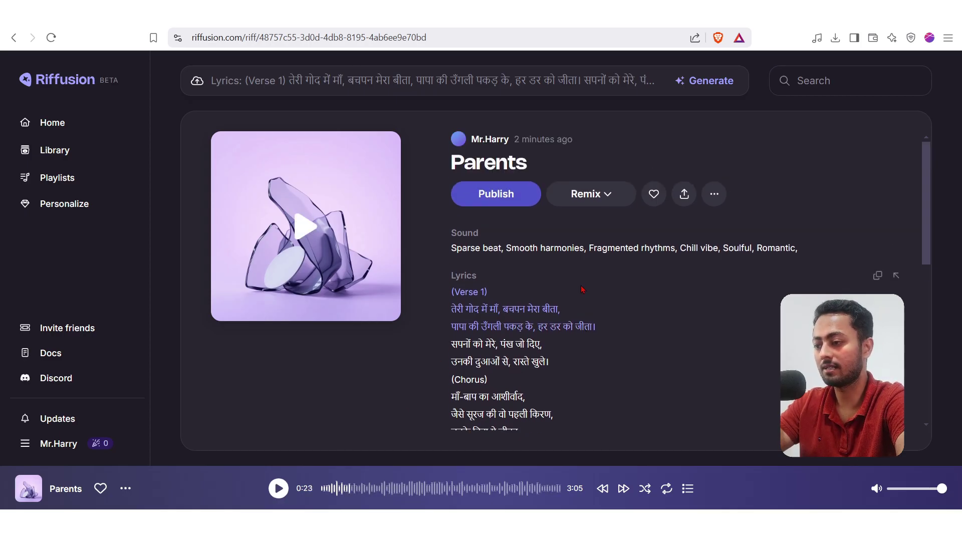
- Add the purple-cover "Parents" version to the existing playlist and mark it as a favorite
{"action": "left_click", "coordinate": [714, 196]}
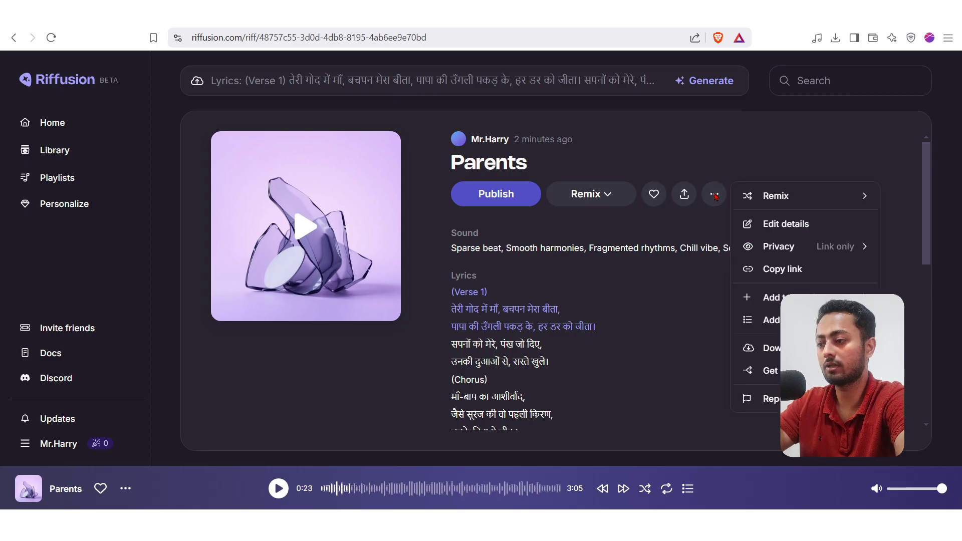
{"action": "mouse_move", "coordinate": [766, 297]}
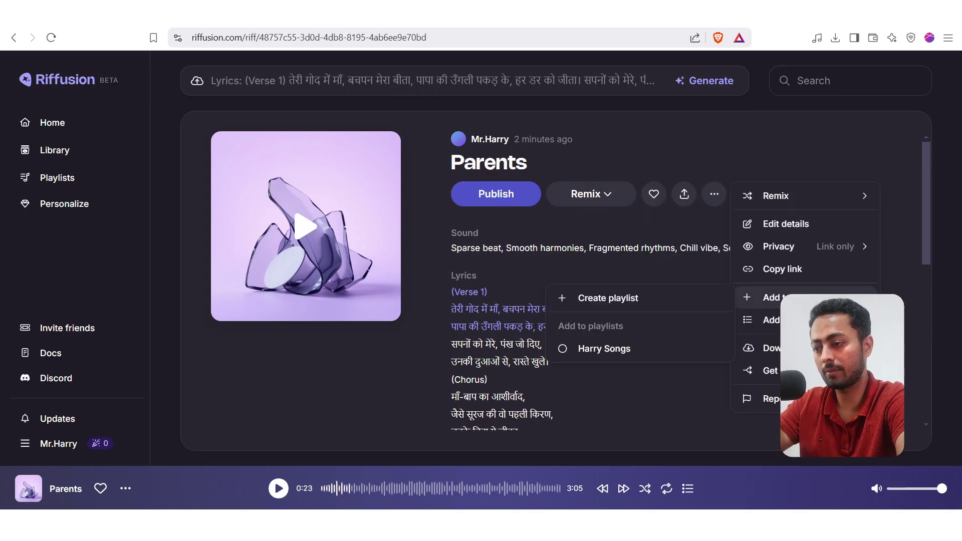
{"action": "left_click", "coordinate": [610, 349]}
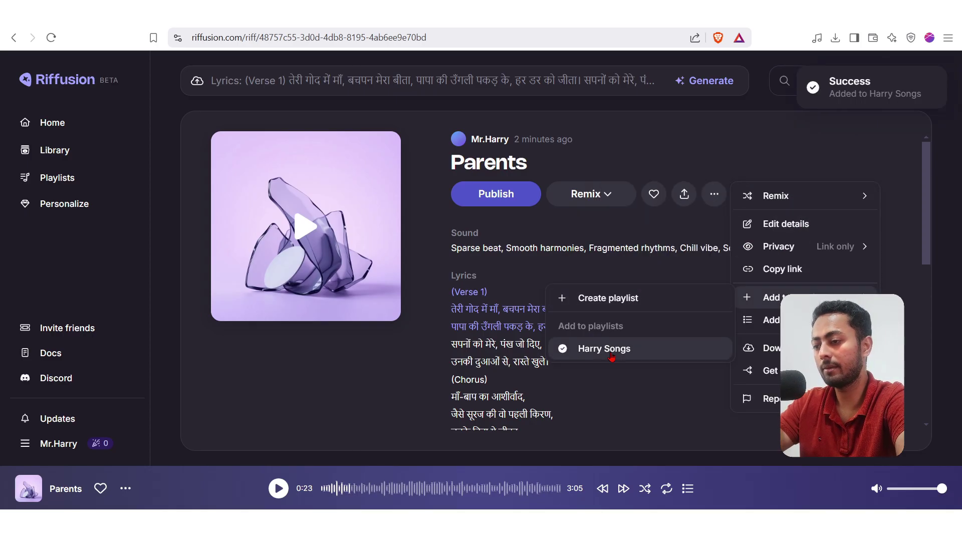
{"action": "left_click", "coordinate": [654, 199]}
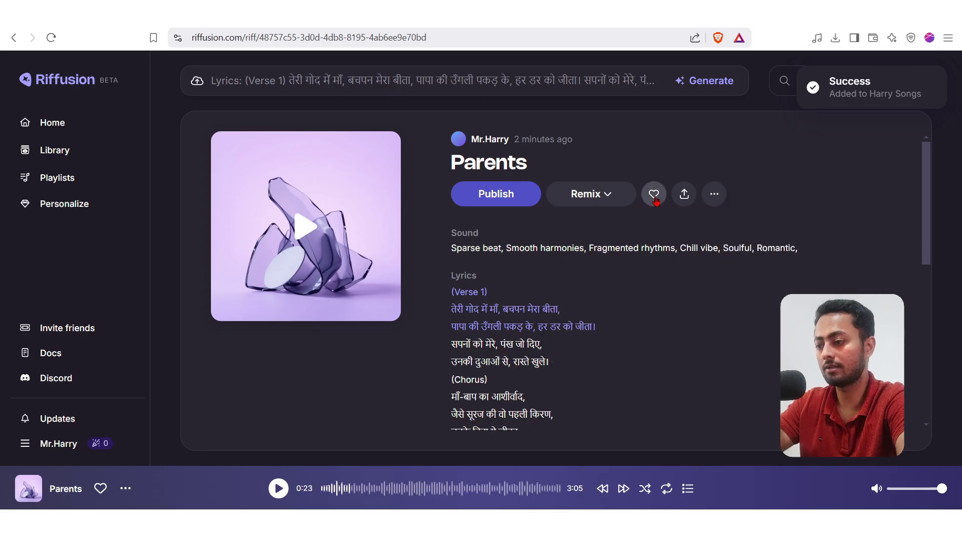
{"action": "left_click", "coordinate": [654, 199]}
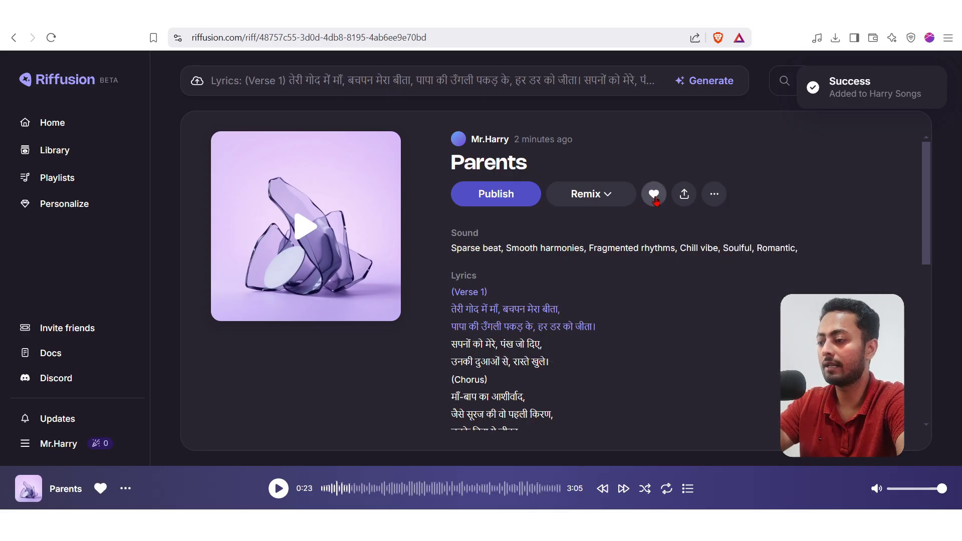
- Publish the purple-cover "Parents" version and return to the library's song list
{"action": "left_click", "coordinate": [494, 202]}
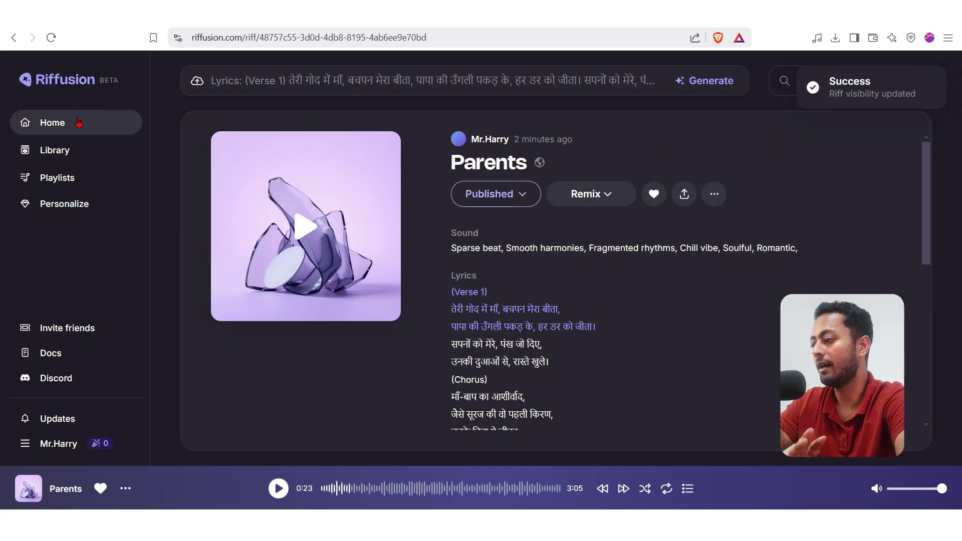
{"action": "left_click", "coordinate": [52, 156]}
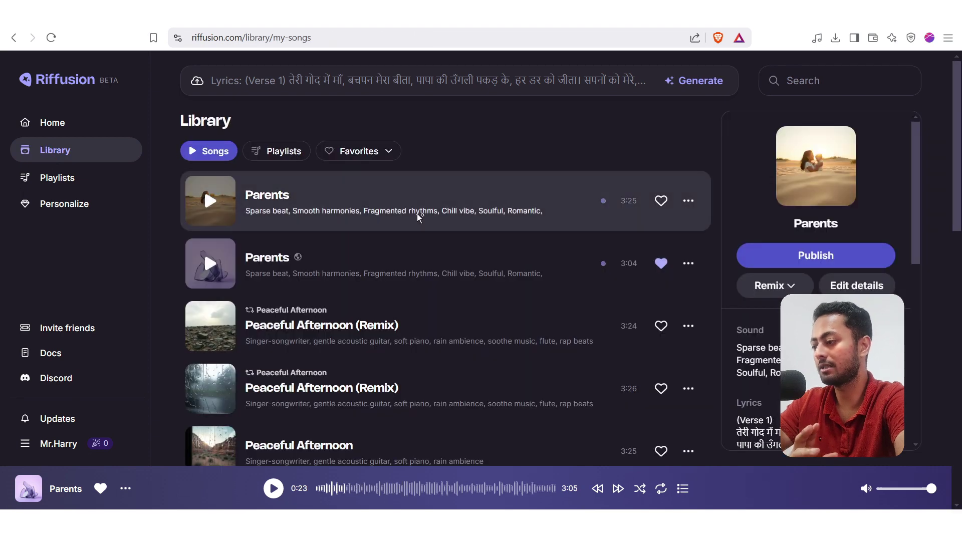
{"action": "scroll", "coordinate": [386, 278], "scroll_direction": "down", "scroll_amount": 1}
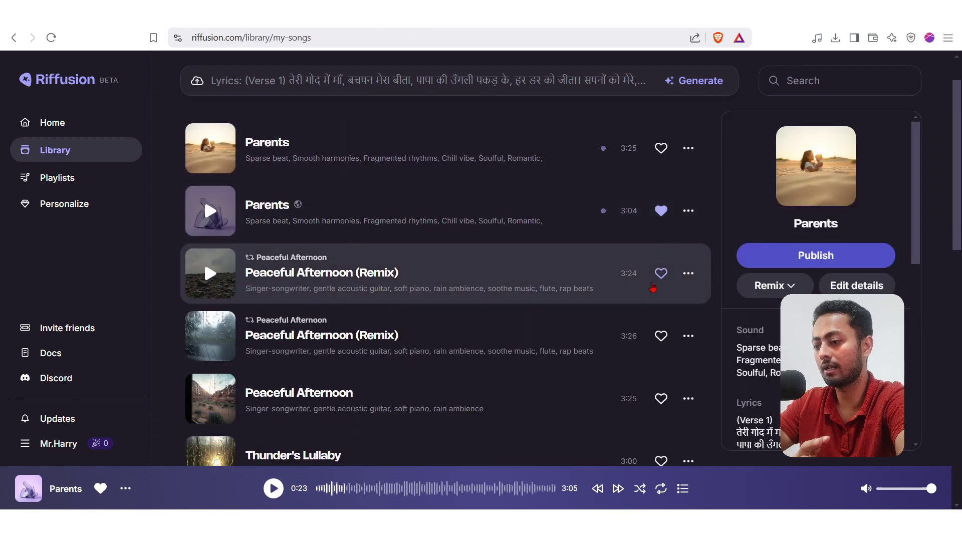
- Add the first "Peaceful Afternoon (Remix)" with the rocky-field cover to the existing playlist and set its privacy to Publish
{"action": "left_click", "coordinate": [688, 273]}
{"action": "mouse_move", "coordinate": [622, 375]}
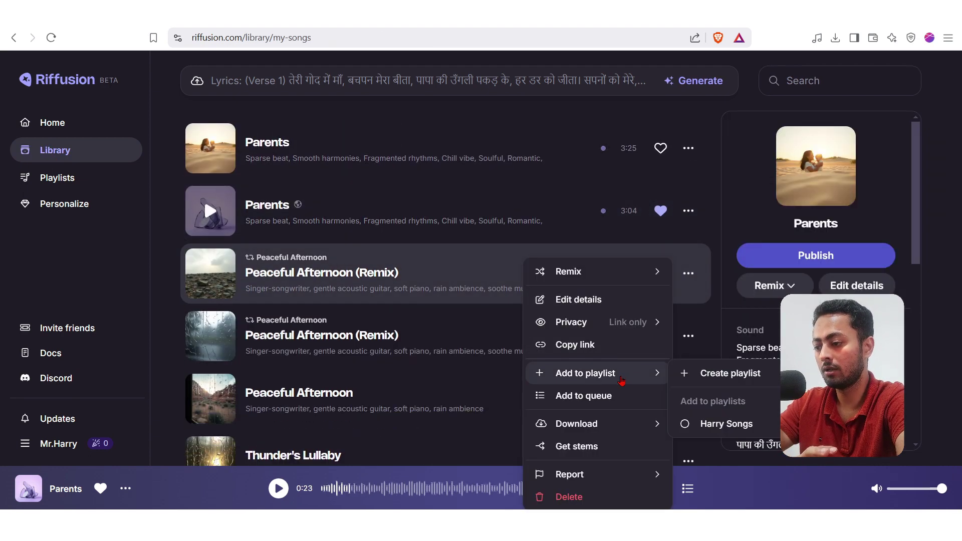
{"action": "left_click", "coordinate": [718, 426]}
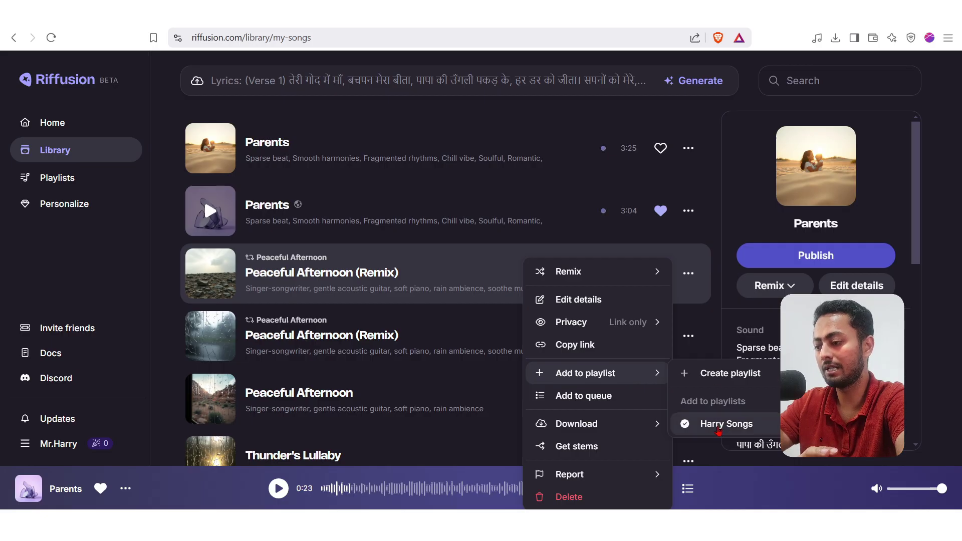
{"action": "mouse_move", "coordinate": [622, 324]}
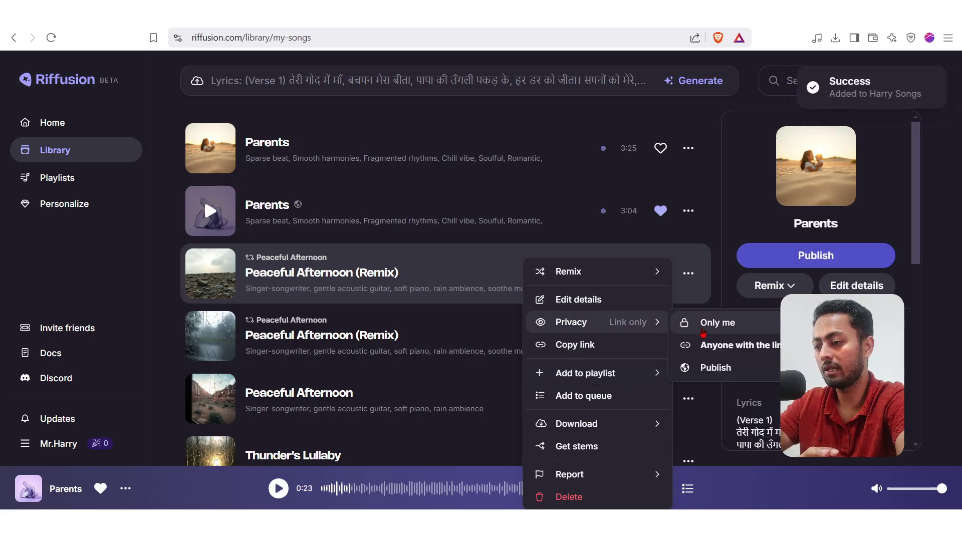
{"action": "left_click", "coordinate": [711, 367]}
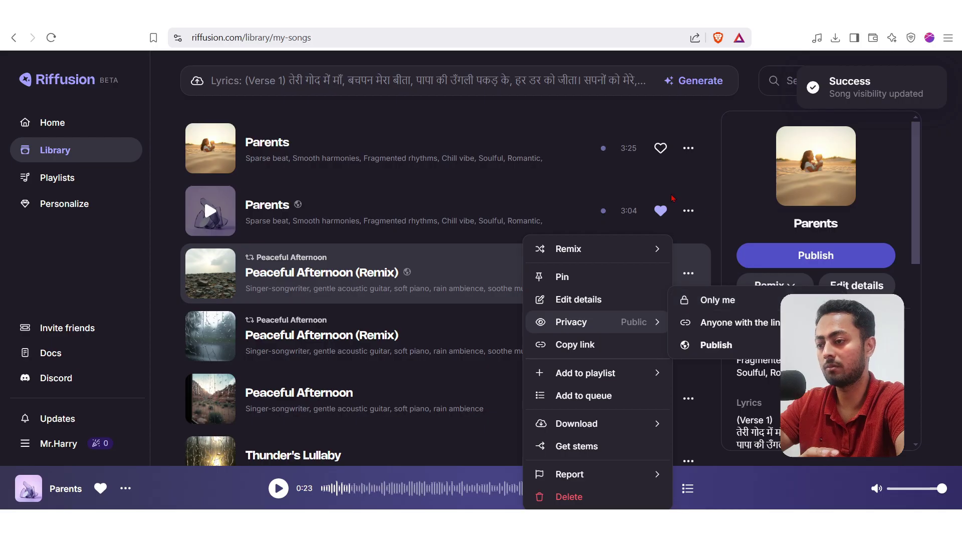
- Open the existing playlist from the playlists overview to review the songs it contains
{"action": "left_click", "coordinate": [48, 128]}
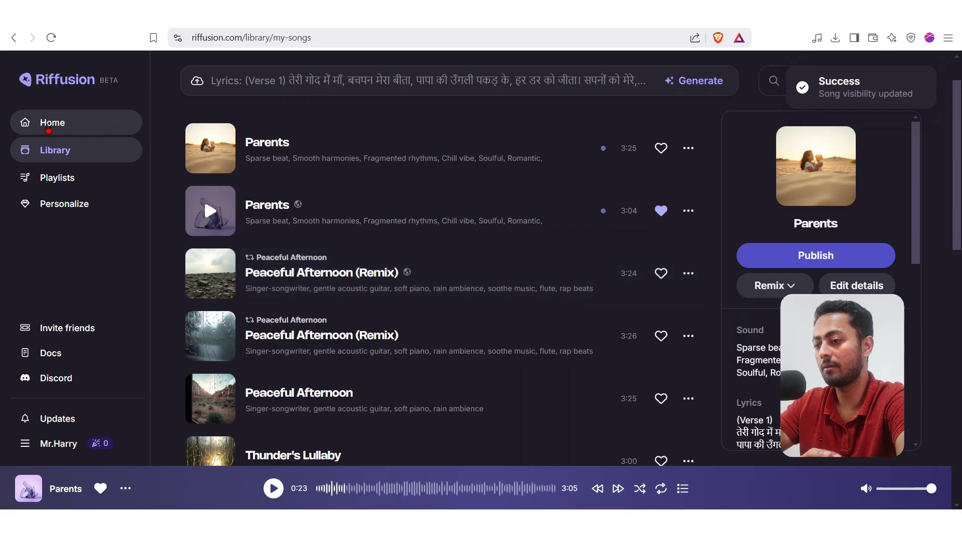
{"action": "left_click", "coordinate": [56, 184]}
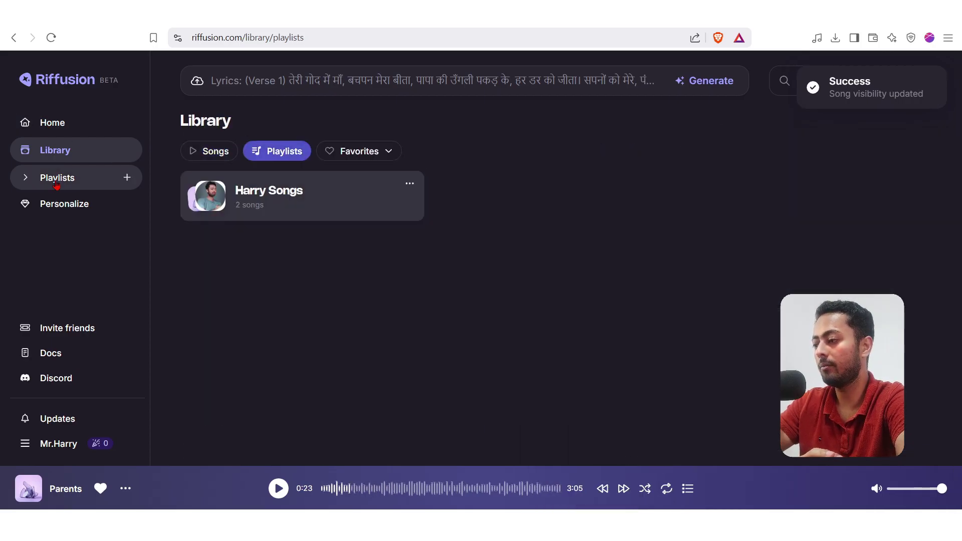
{"action": "left_click", "coordinate": [301, 193]}
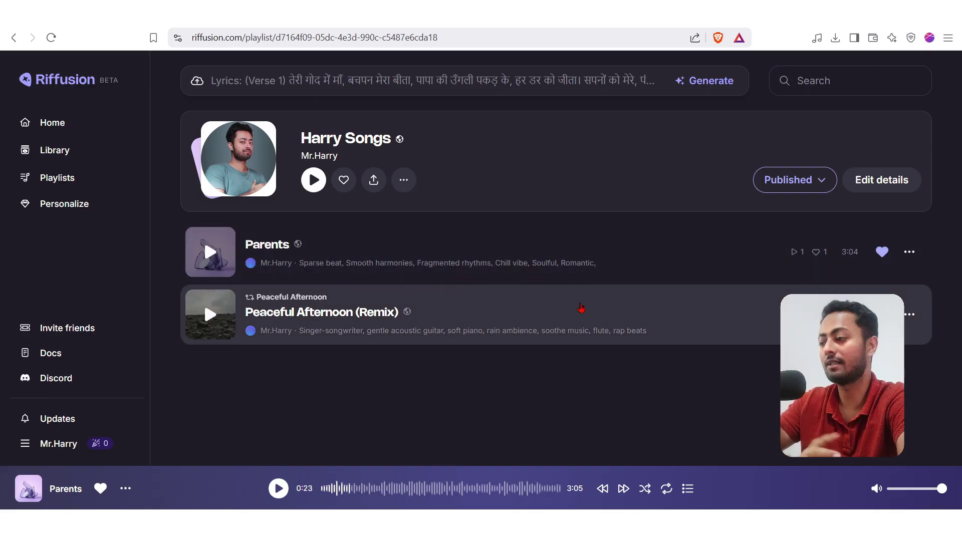
- Open the Personalize page and read its introduction and the journey statistics for points, days and songs
{"action": "left_click", "coordinate": [66, 202]}
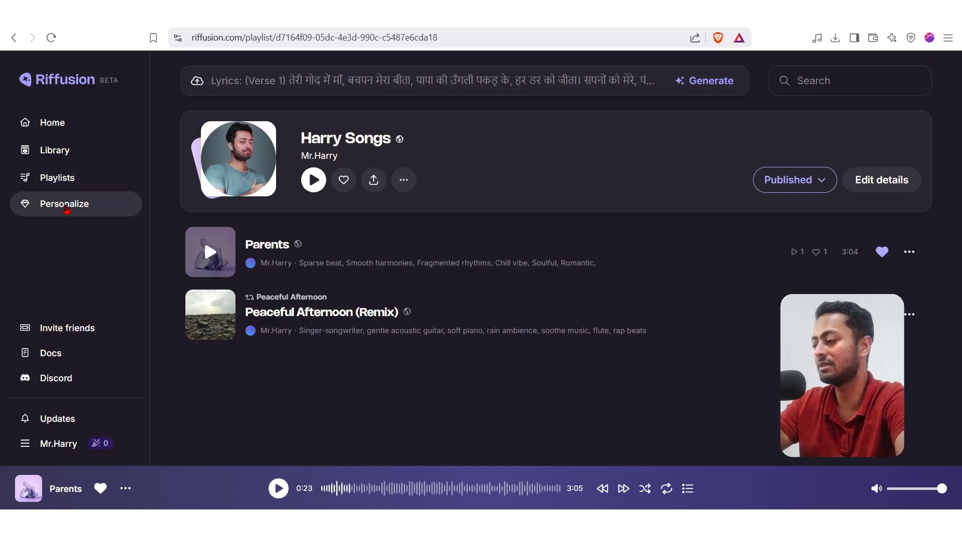
{"action": "left_click_drag", "start_coordinate": [389, 238], "coordinate": [204, 191]}
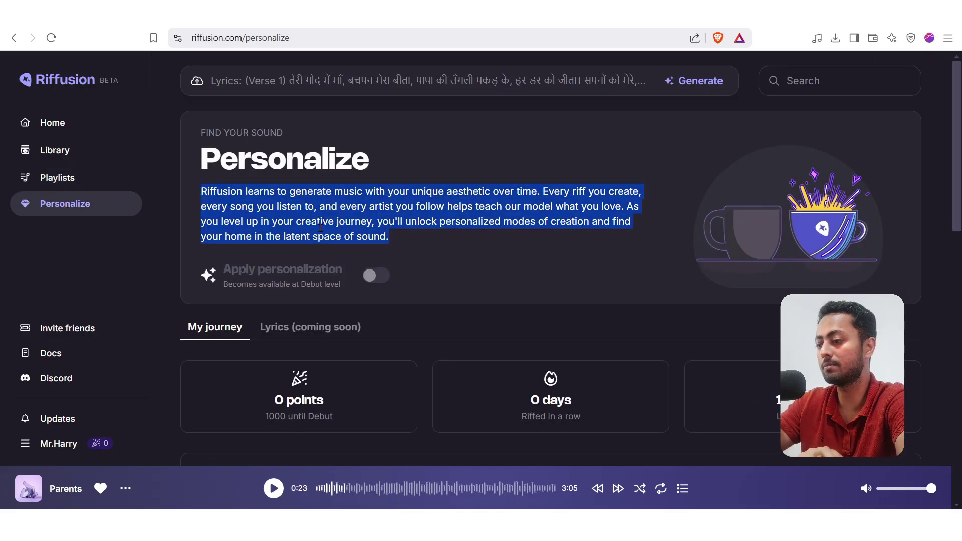
{"action": "left_click", "coordinate": [399, 244]}
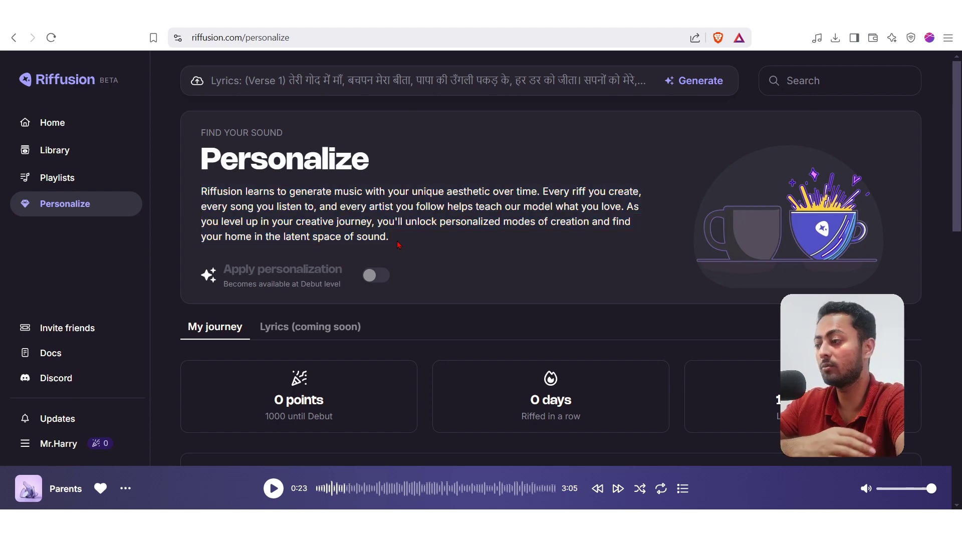
{"action": "scroll", "coordinate": [399, 244], "scroll_direction": "down", "scroll_amount": 2}
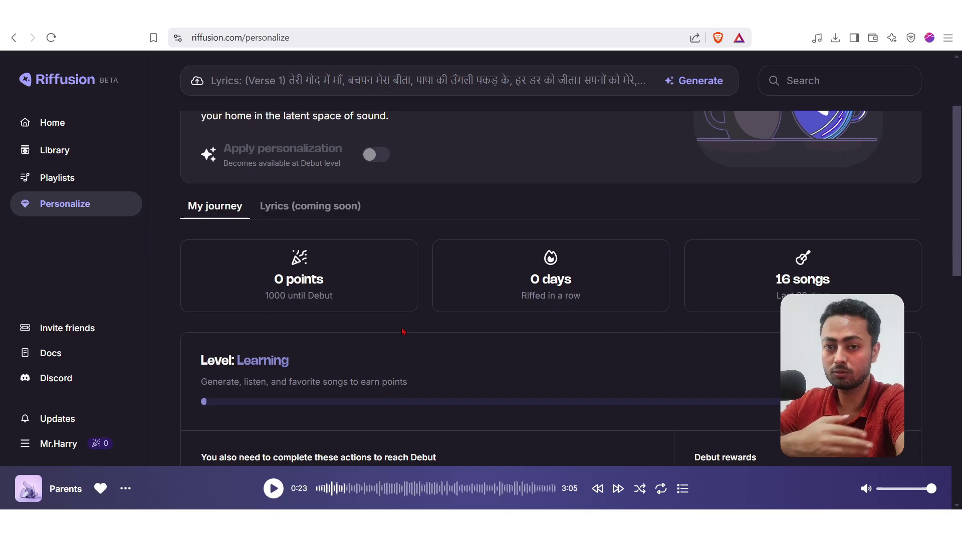
{"action": "scroll", "coordinate": [402, 331], "scroll_direction": "down", "scroll_amount": 1}
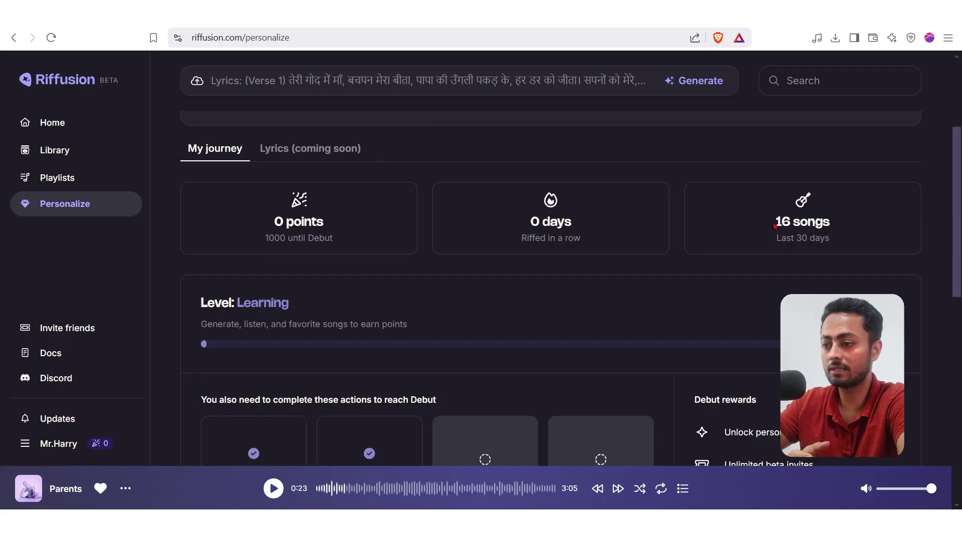
{"action": "mouse_move", "coordinate": [774, 226]}
{"action": "left_mouse_down"}
{"action": "mouse_move", "coordinate": [835, 228]}
{"action": "mouse_move", "coordinate": [770, 228]}
{"action": "left_mouse_up"}
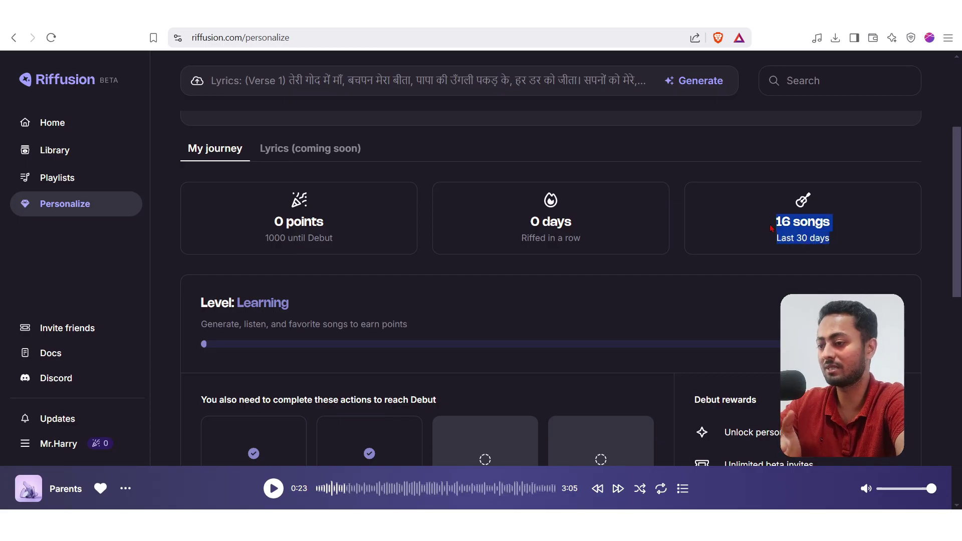
{"action": "left_click", "coordinate": [504, 272]}
- Examine the Learning level's progress, the actions required to reach Debut, and the Debut rewards
{"action": "scroll", "coordinate": [466, 285], "scroll_direction": "down", "scroll_amount": 3}
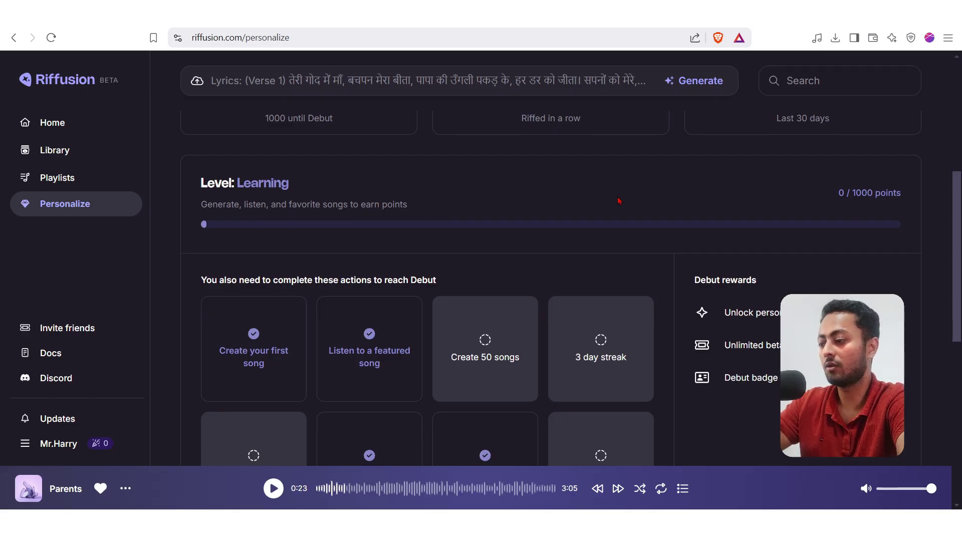
{"action": "scroll", "coordinate": [619, 201], "scroll_direction": "down", "scroll_amount": 2}
{"action": "scroll", "coordinate": [565, 205], "scroll_direction": "down", "scroll_amount": 1}
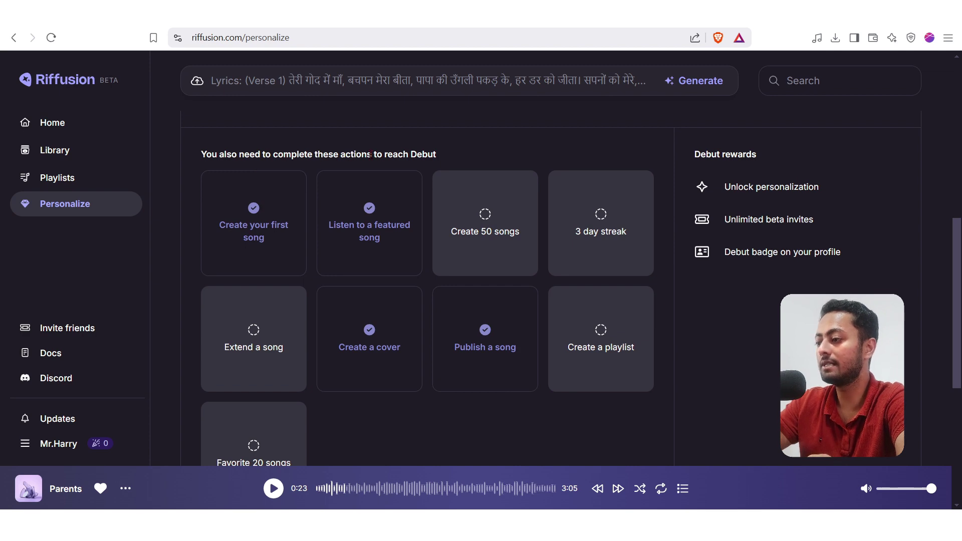
{"action": "scroll", "coordinate": [476, 155], "scroll_direction": "up", "scroll_amount": 6}
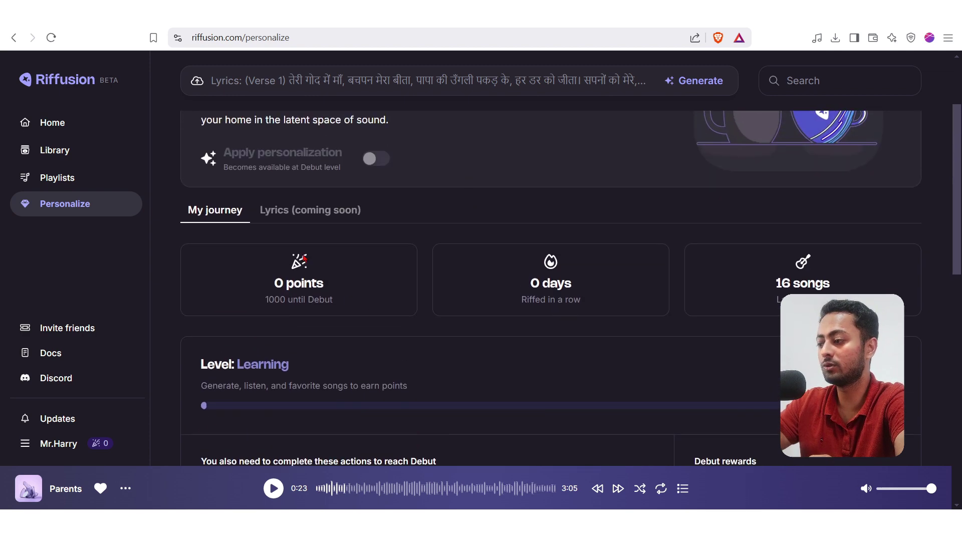
{"action": "scroll", "coordinate": [392, 357], "scroll_direction": "down", "scroll_amount": 7}
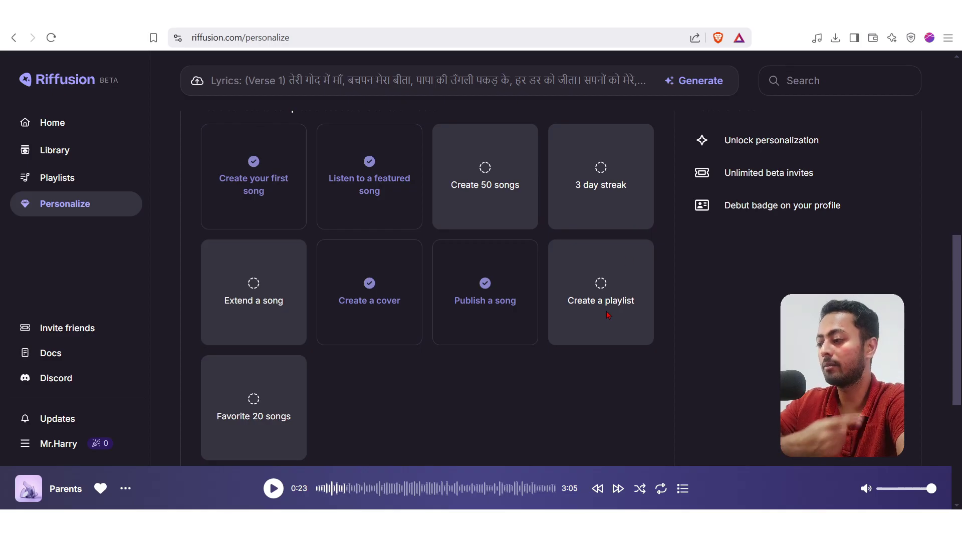
{"action": "scroll", "coordinate": [236, 367], "scroll_direction": "down", "scroll_amount": 3}
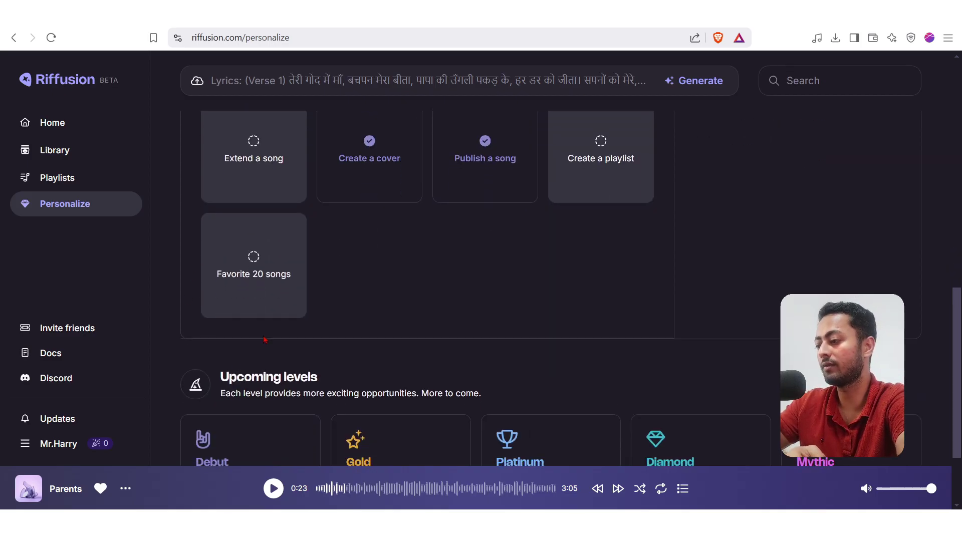
{"action": "scroll", "coordinate": [315, 249], "scroll_direction": "up", "scroll_amount": 4}
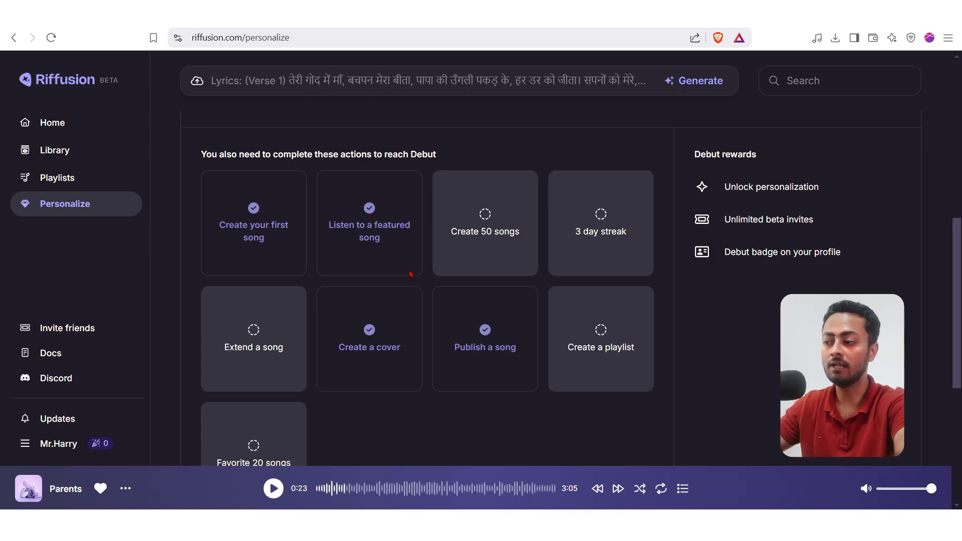
{"action": "scroll", "coordinate": [410, 273], "scroll_direction": "up", "scroll_amount": 3}
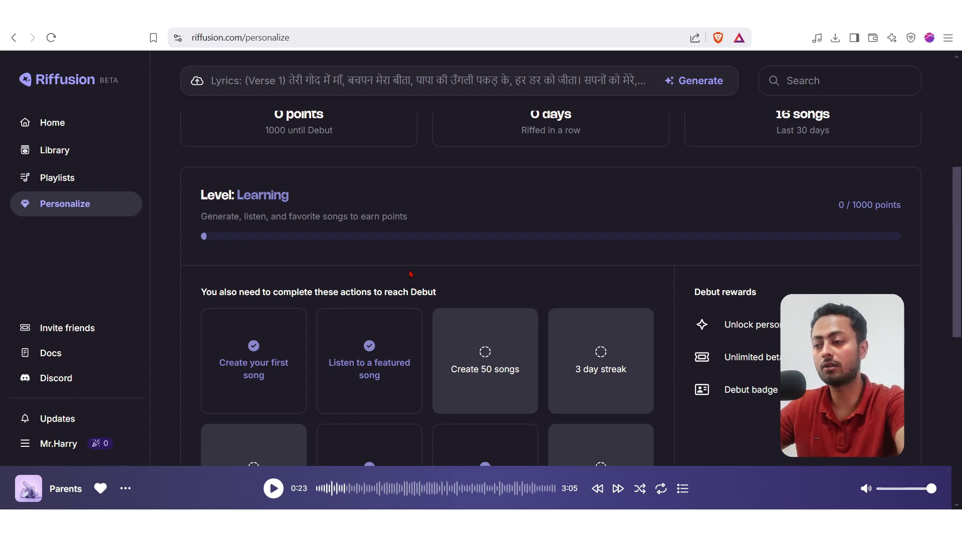
{"action": "scroll", "coordinate": [634, 331], "scroll_direction": "down", "scroll_amount": 2}
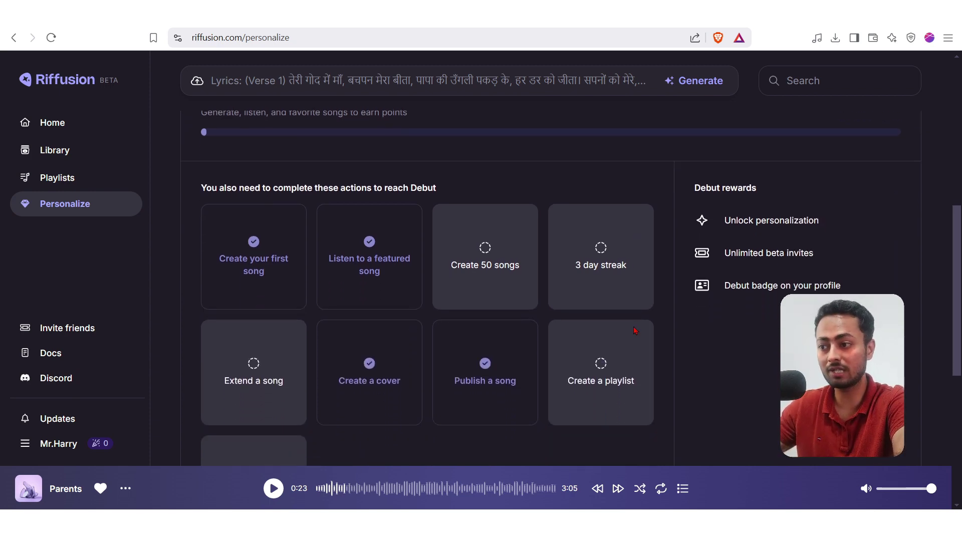
- Review the upcoming levels from Debut onward with their point thresholds, and return to the Personalize overview
{"action": "scroll", "coordinate": [543, 355], "scroll_direction": "down", "scroll_amount": 6}
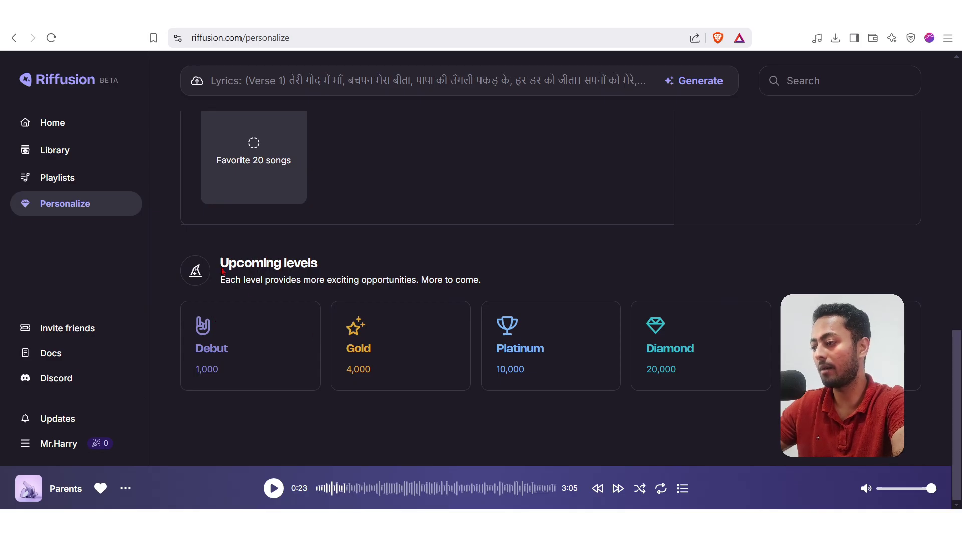
{"action": "left_click_drag", "start_coordinate": [221, 279], "coordinate": [495, 280]}
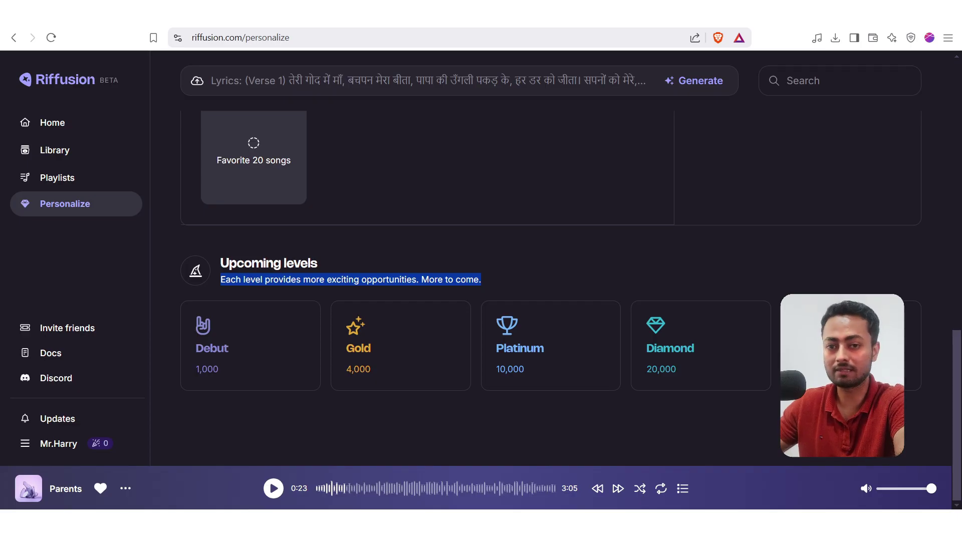
{"action": "scroll", "coordinate": [551, 288], "scroll_direction": "up", "scroll_amount": 13}
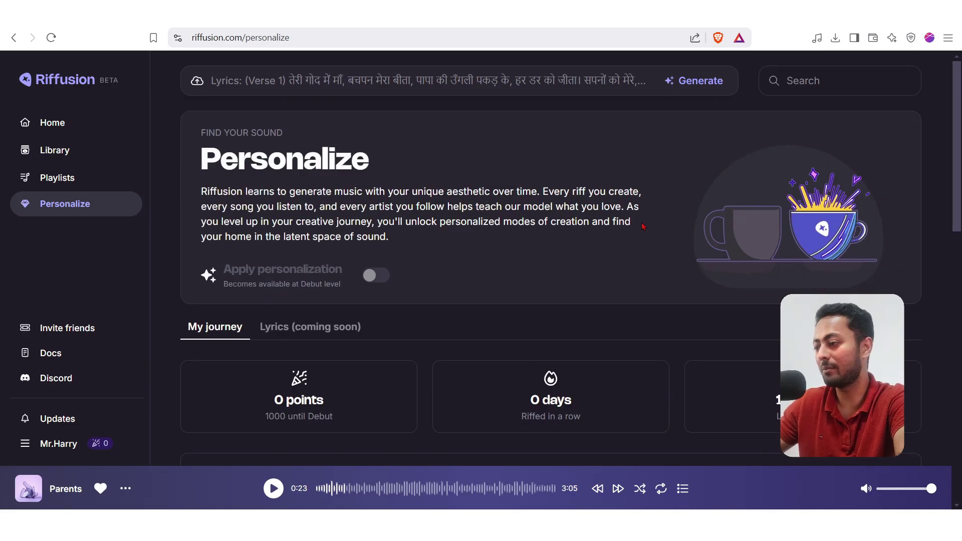
{"action": "scroll", "coordinate": [643, 226], "scroll_direction": "down", "scroll_amount": 2}
{"action": "scroll", "coordinate": [641, 227], "scroll_direction": "up", "scroll_amount": 2}
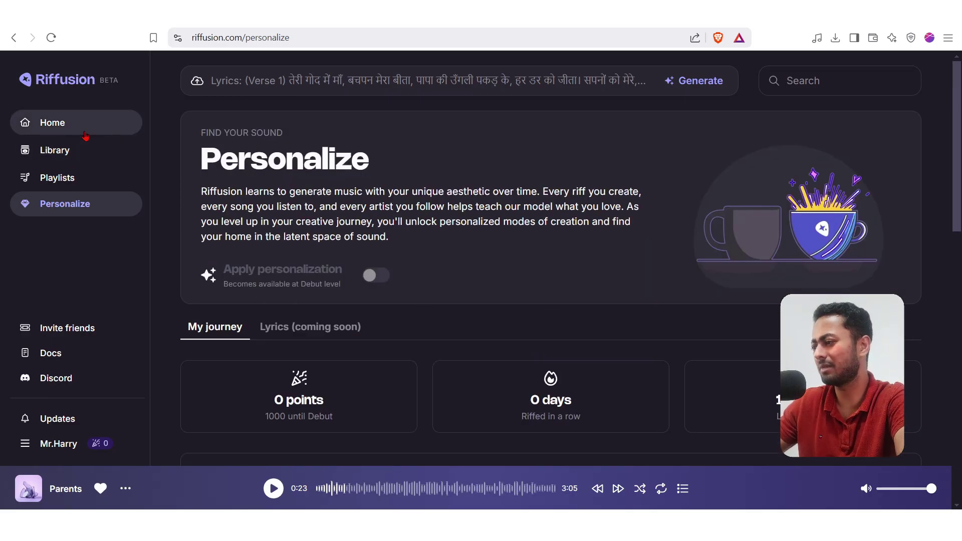
{"action": "scroll", "coordinate": [68, 300], "scroll_direction": "down", "scroll_amount": 4}
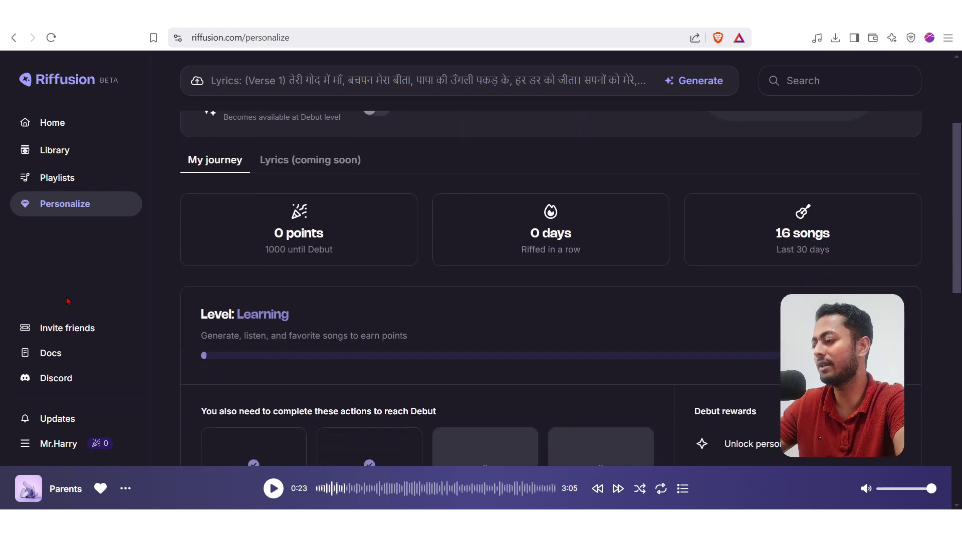
- Open the Riffusion documentation and read through the Prompt guide in its Create section
{"action": "left_click", "coordinate": [57, 354]}
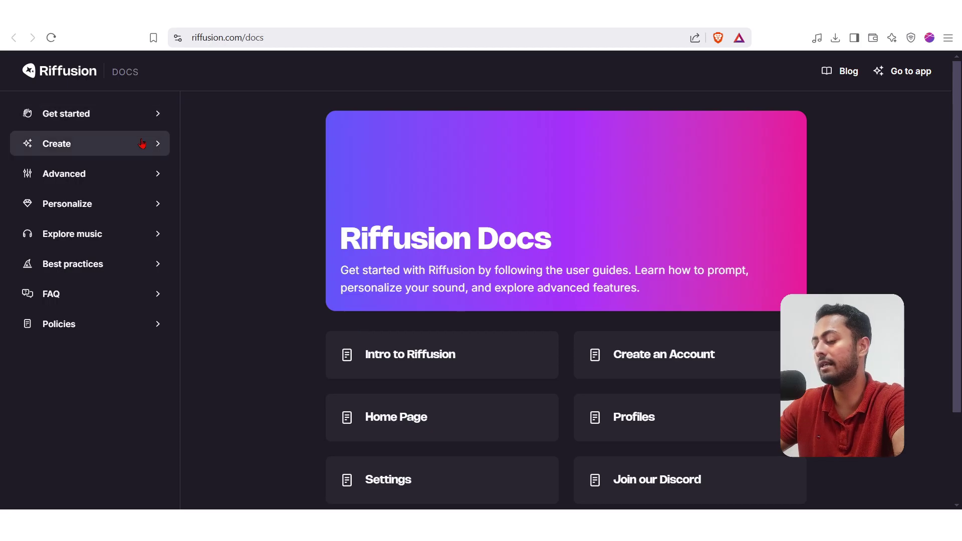
{"action": "scroll", "coordinate": [480, 393], "scroll_direction": "down", "scroll_amount": 2}
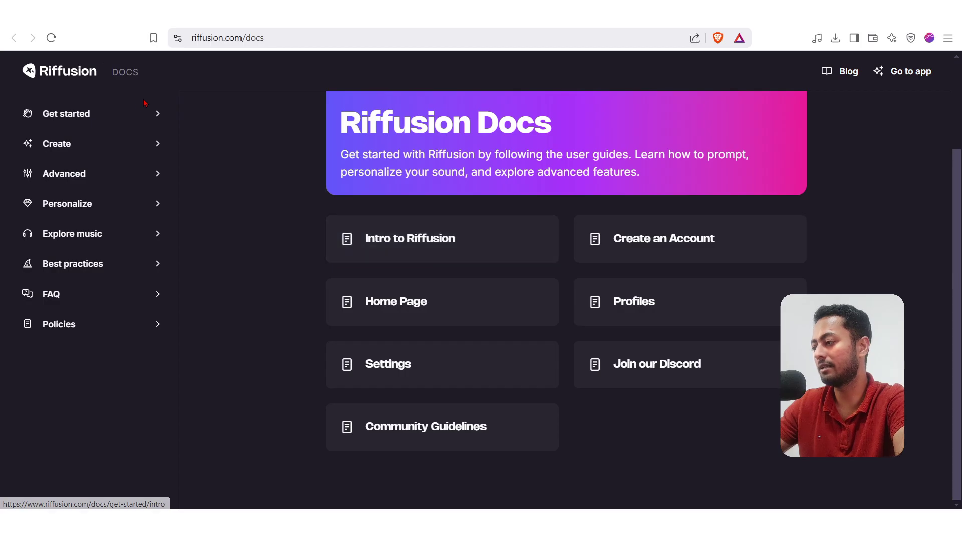
{"action": "left_click", "coordinate": [144, 145]}
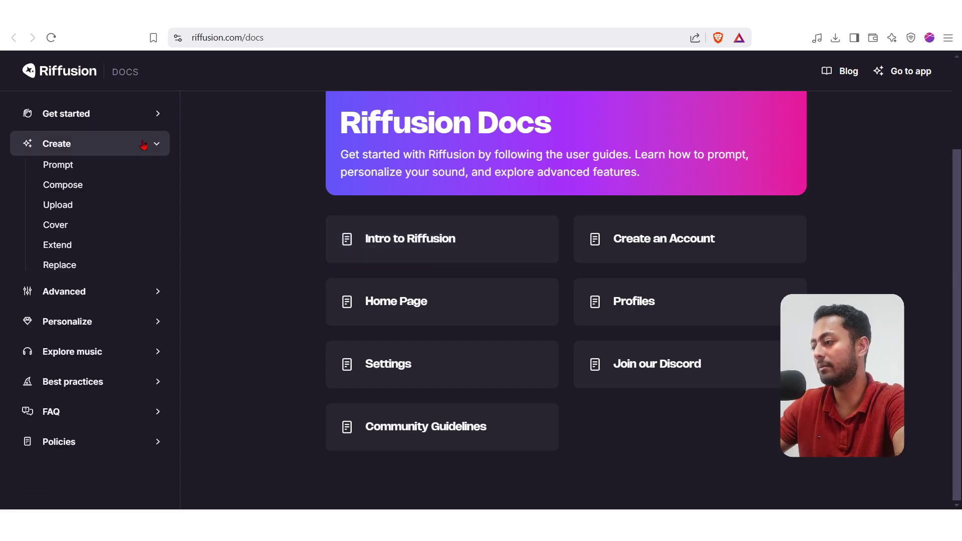
{"action": "left_click", "coordinate": [78, 172]}
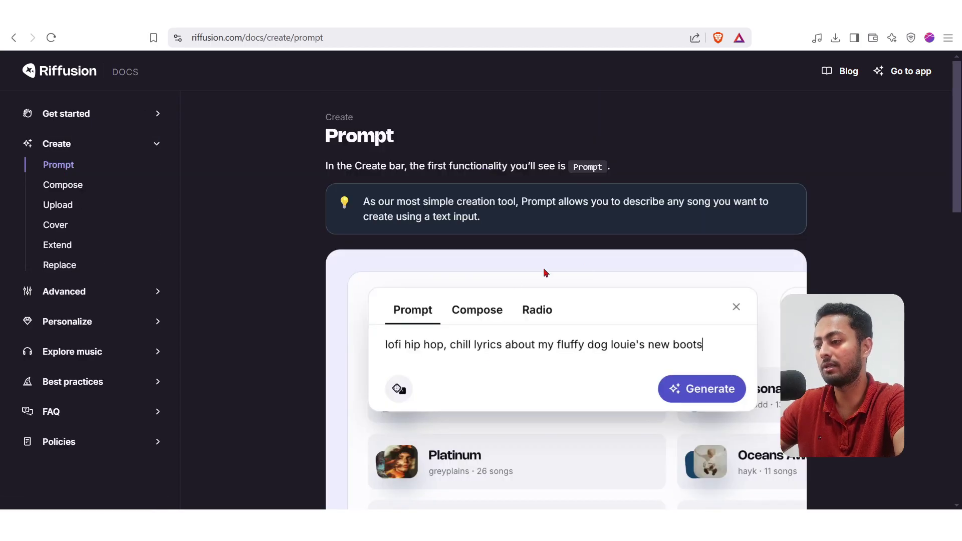
{"action": "scroll", "coordinate": [551, 420], "scroll_direction": "down", "scroll_amount": 1}
{"action": "scroll", "coordinate": [551, 421], "scroll_direction": "down", "scroll_amount": 15}
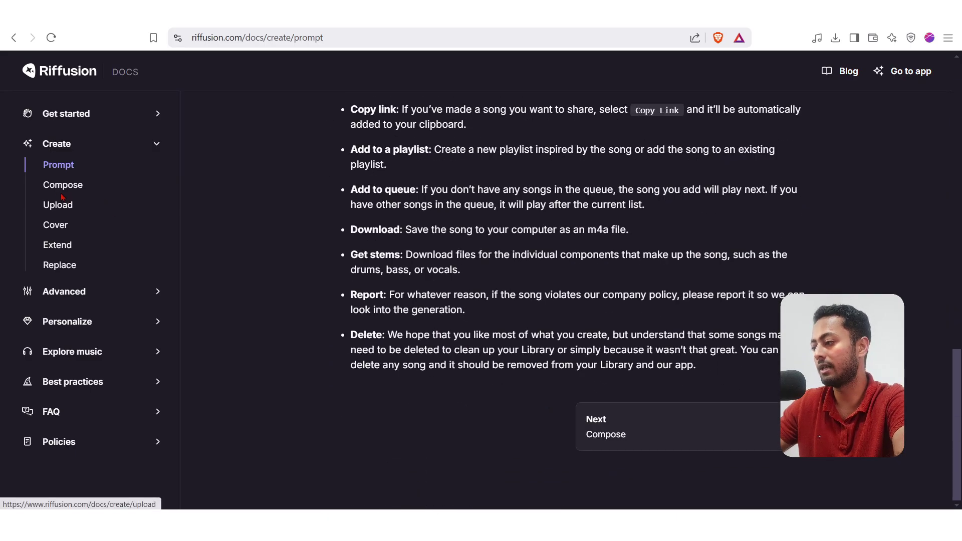
- Read the Upload guide and the Replace guide in the documentation's Create section
{"action": "left_click", "coordinate": [62, 214]}
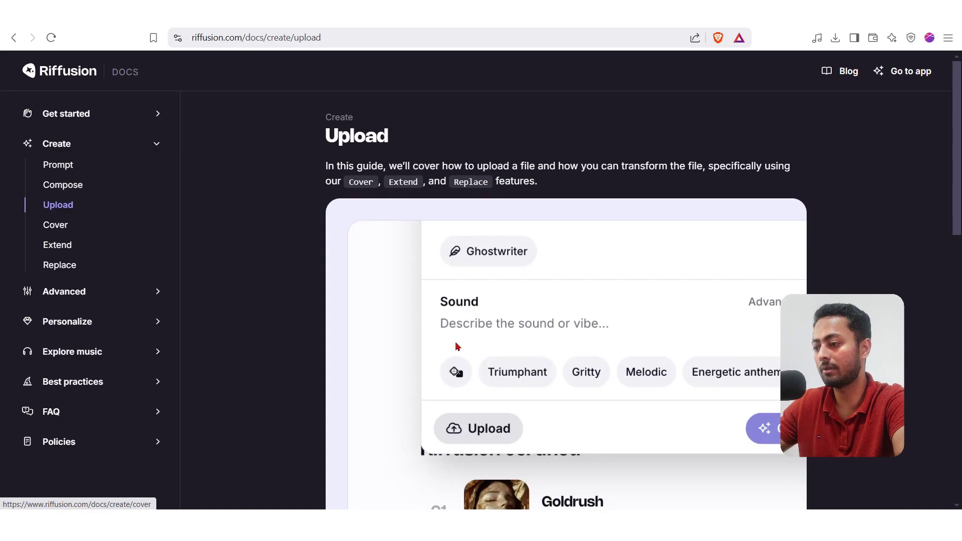
{"action": "scroll", "coordinate": [490, 429], "scroll_direction": "down", "scroll_amount": 10}
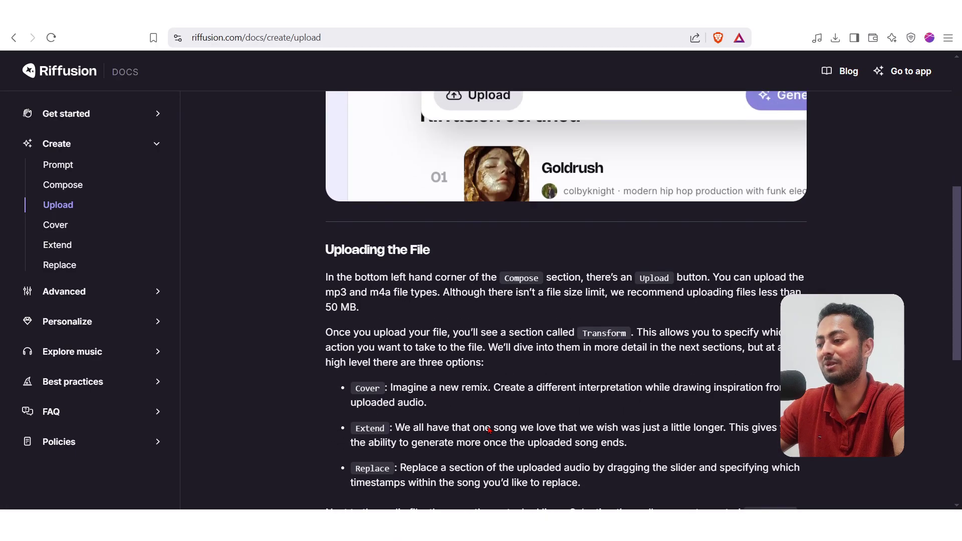
{"action": "scroll", "coordinate": [495, 377], "scroll_direction": "down", "scroll_amount": 3}
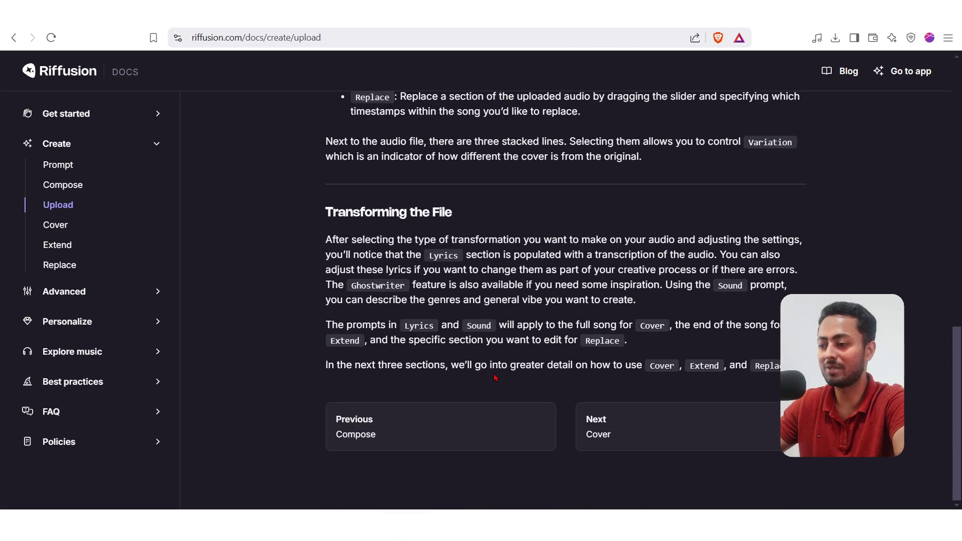
{"action": "left_click", "coordinate": [63, 270]}
{"action": "scroll", "coordinate": [485, 305], "scroll_direction": "down", "scroll_amount": 12}
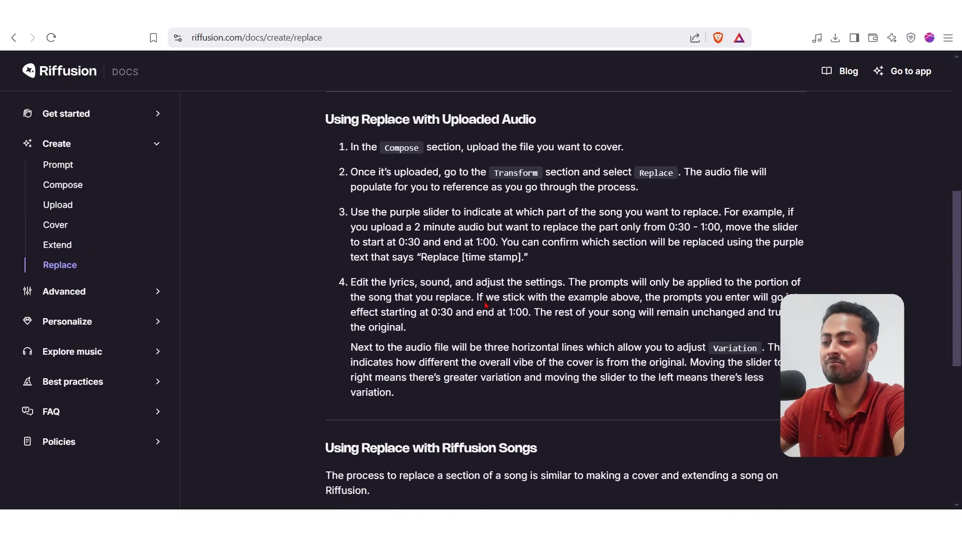
- Open the Overview guide in the documentation's Personalize section and read through it to How to Level Up
{"action": "scroll", "coordinate": [484, 303], "scroll_direction": "up", "scroll_amount": 10}
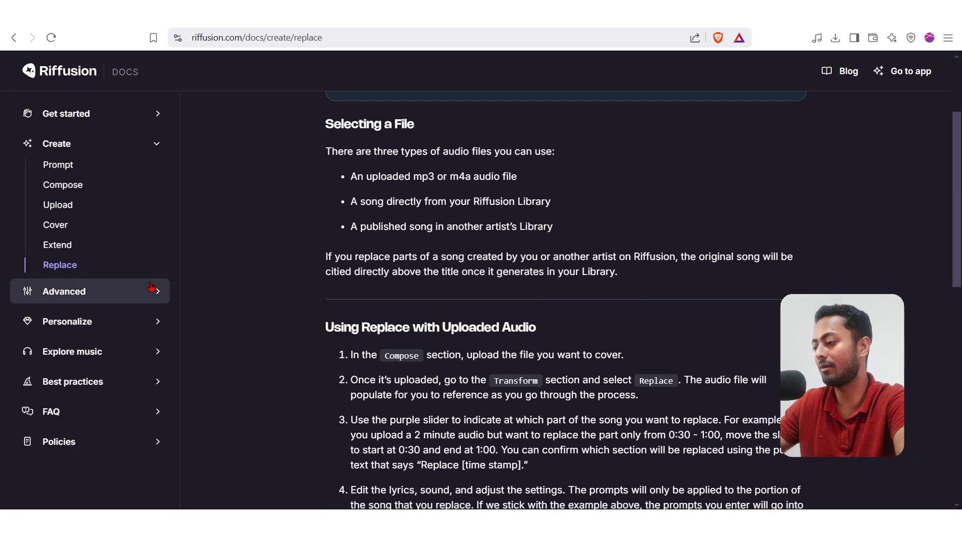
{"action": "left_click", "coordinate": [152, 326]}
{"action": "scroll", "coordinate": [152, 327], "scroll_direction": "down", "scroll_amount": 1}
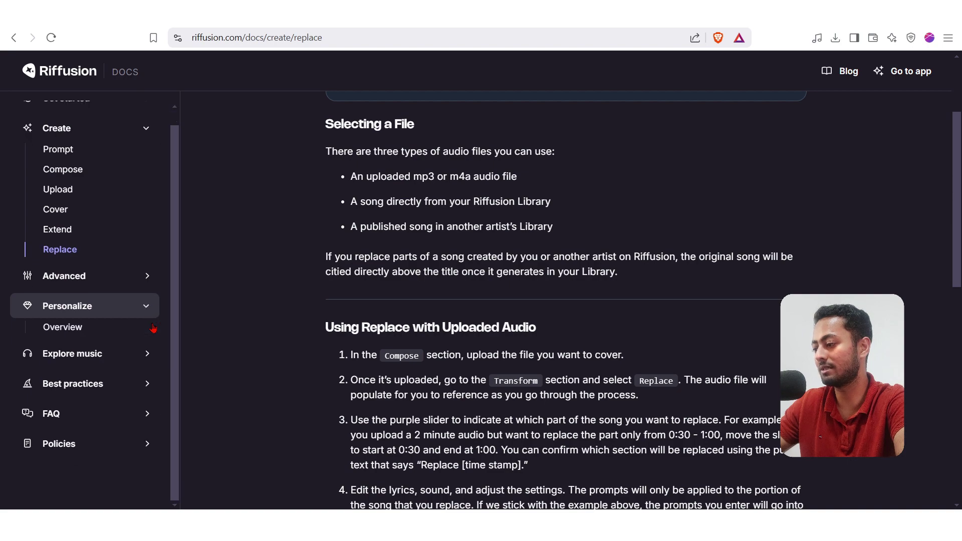
{"action": "left_click", "coordinate": [67, 331]}
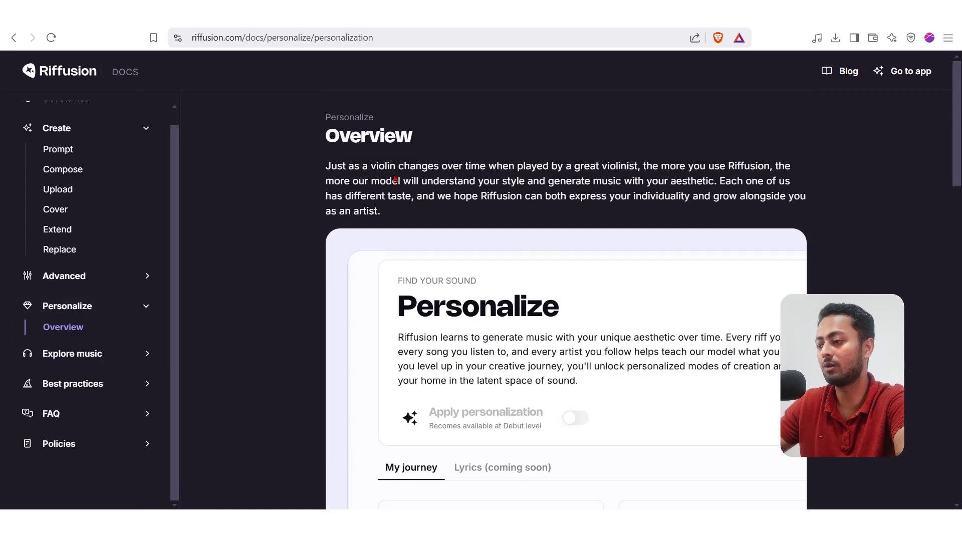
{"action": "scroll", "coordinate": [564, 332], "scroll_direction": "down", "scroll_amount": 5}
{"action": "scroll", "coordinate": [565, 331], "scroll_direction": "down", "scroll_amount": 12}
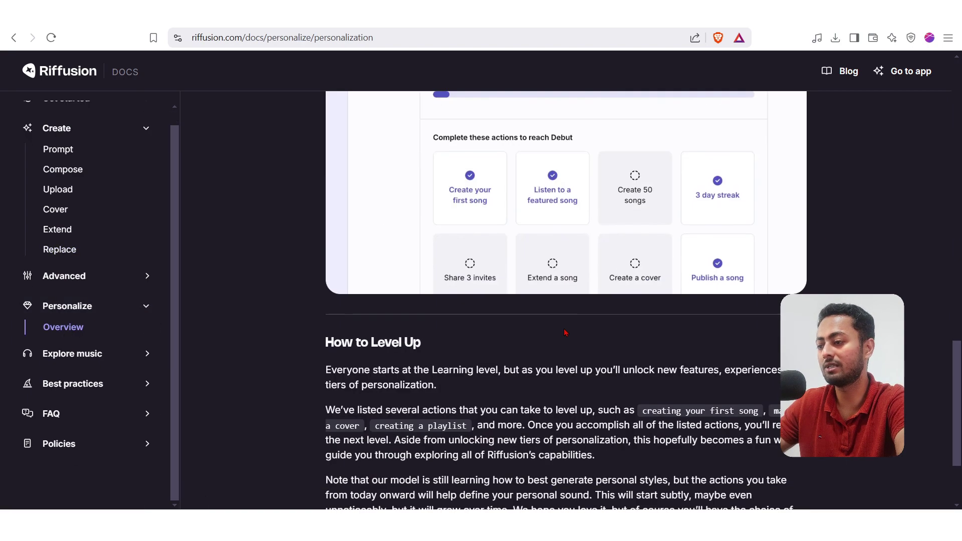
{"action": "scroll", "coordinate": [565, 332], "scroll_direction": "up", "scroll_amount": 5}
{"action": "scroll", "coordinate": [551, 316], "scroll_direction": "down", "scroll_amount": 7}
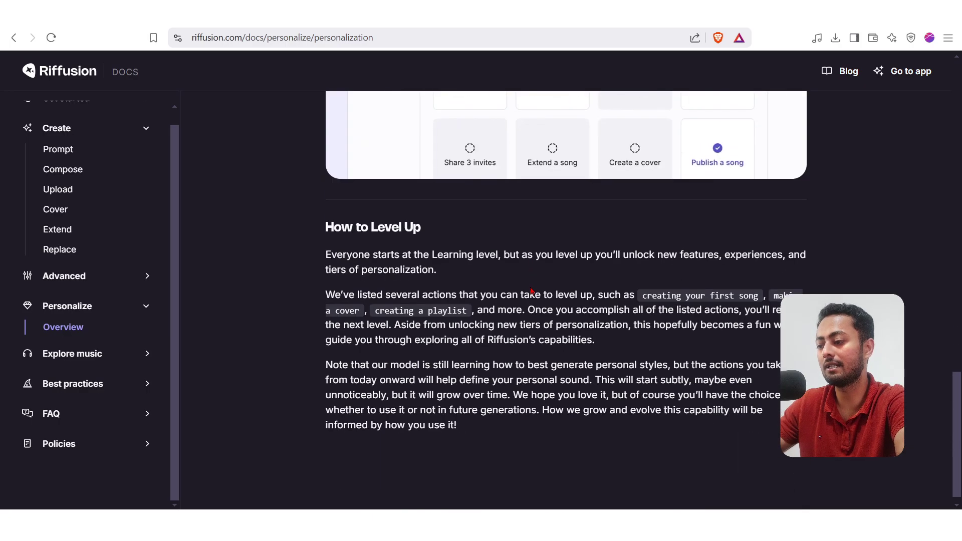
{"action": "scroll", "coordinate": [549, 424], "scroll_direction": "down", "scroll_amount": 1}
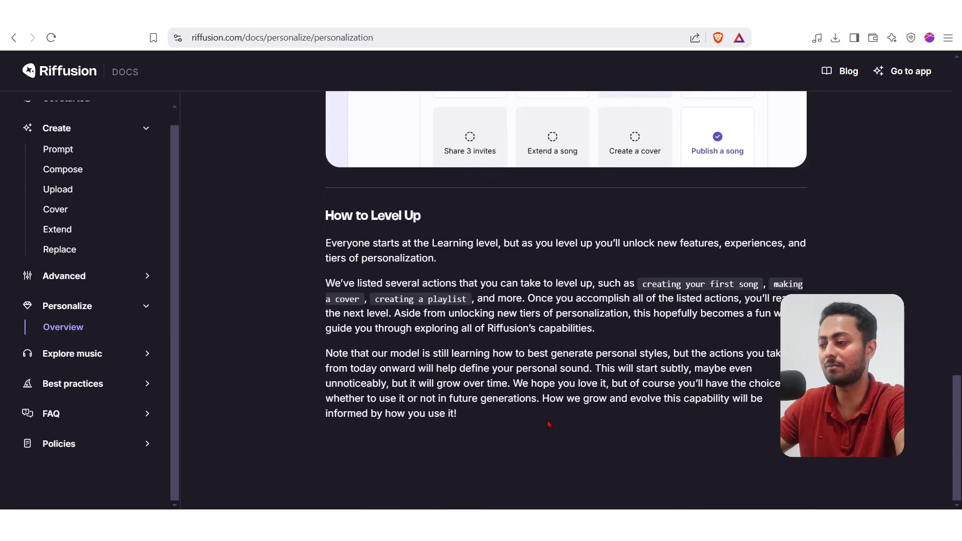
{"action": "scroll", "coordinate": [549, 424], "scroll_direction": "up", "scroll_amount": 10}
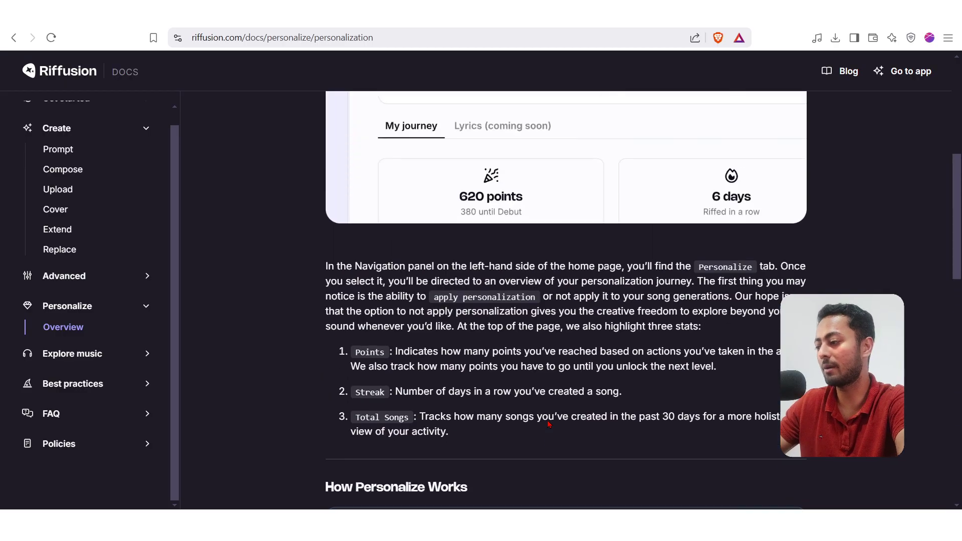
- Expand the Explore music, Best practices and Policies sections of the documentation, and open the Song Usage policy
{"action": "left_click", "coordinate": [136, 361]}
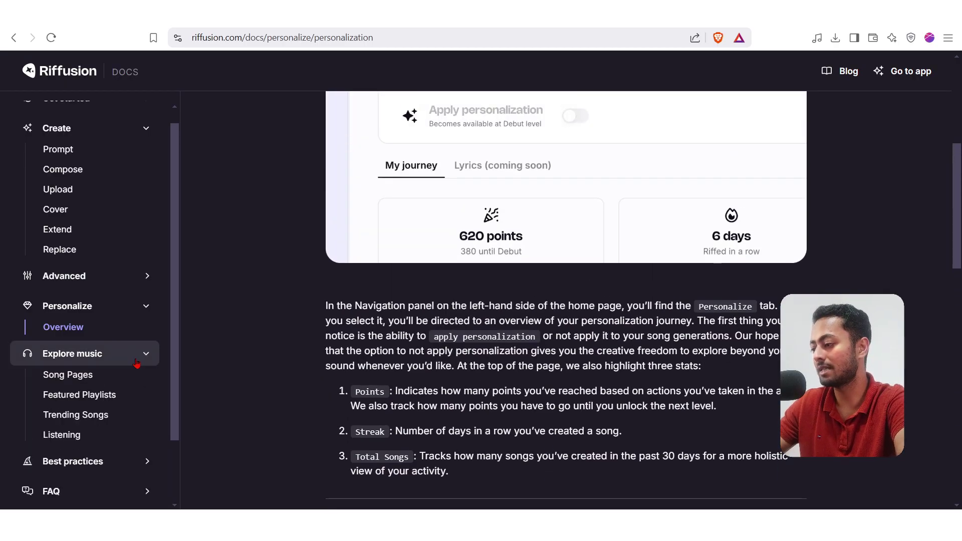
{"action": "scroll", "coordinate": [136, 362], "scroll_direction": "down", "scroll_amount": 2}
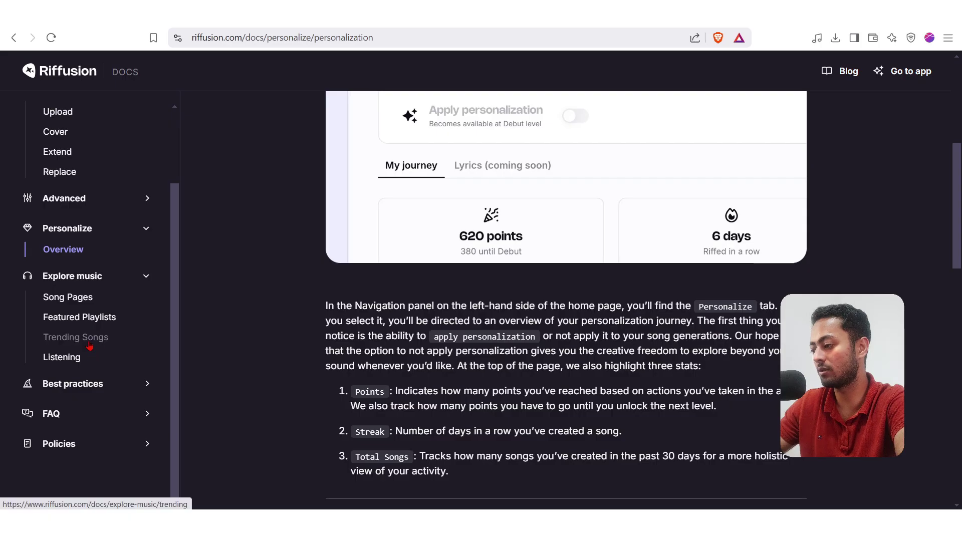
{"action": "left_click", "coordinate": [100, 387]}
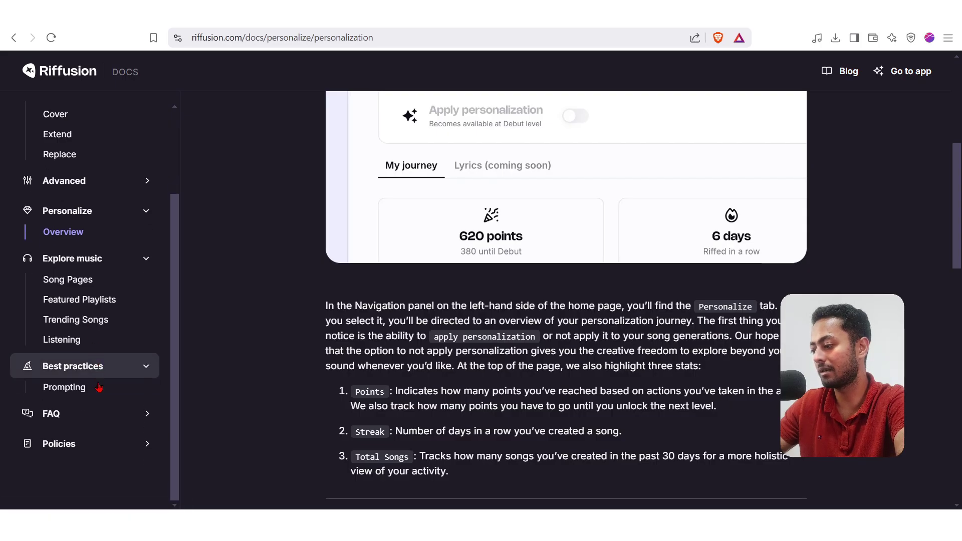
{"action": "left_click", "coordinate": [78, 442]}
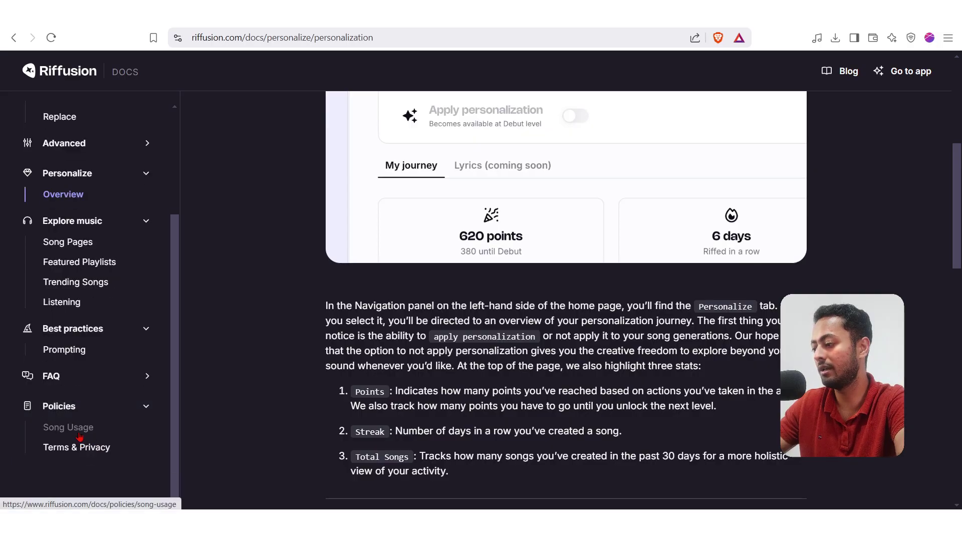
{"action": "left_click", "coordinate": [79, 434]}
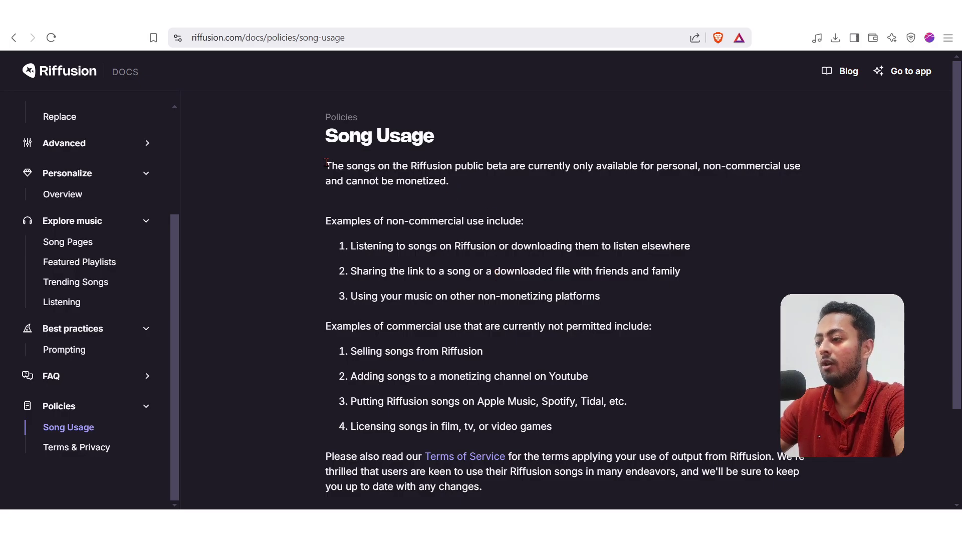
- Highlight and read the Song Usage policy's opening statement about permitted use and monetization of songs
{"action": "left_click_drag", "start_coordinate": [326, 162], "coordinate": [470, 184]}
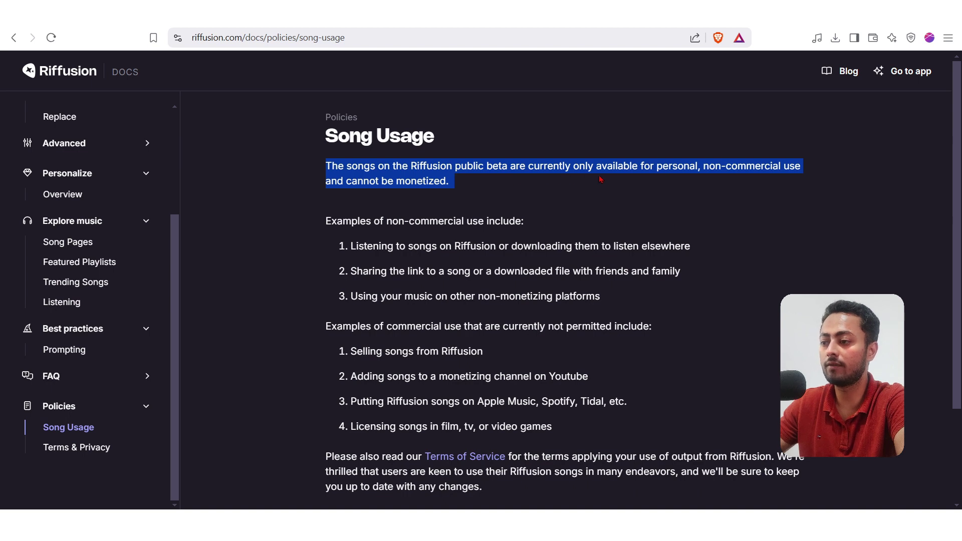
{"action": "left_click", "coordinate": [688, 168]}
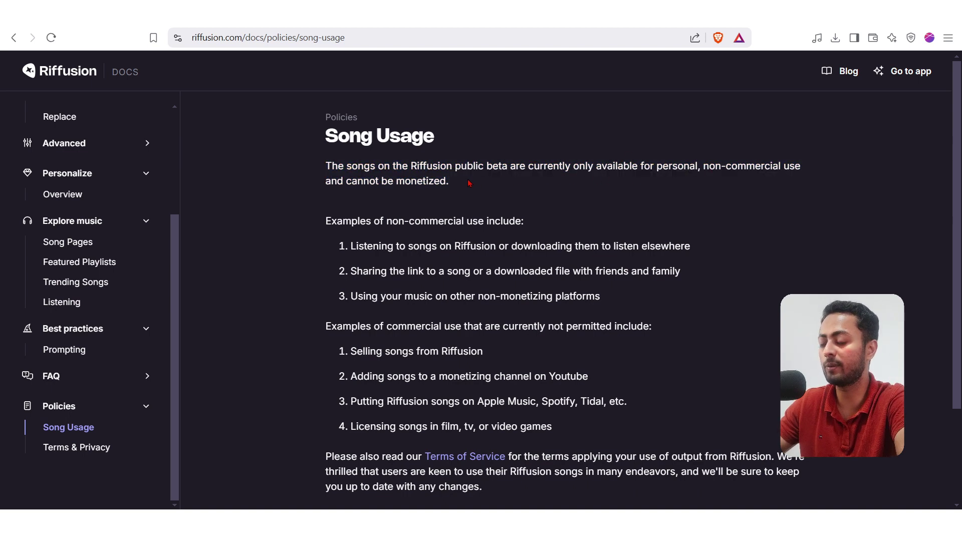
{"action": "left_click_drag", "start_coordinate": [457, 183], "coordinate": [326, 163]}
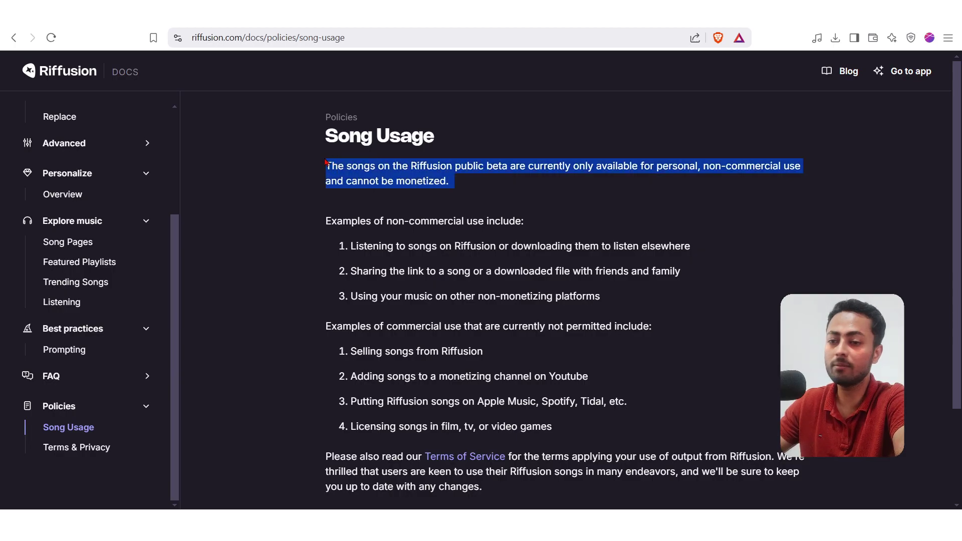
{"action": "left_click", "coordinate": [443, 183]}
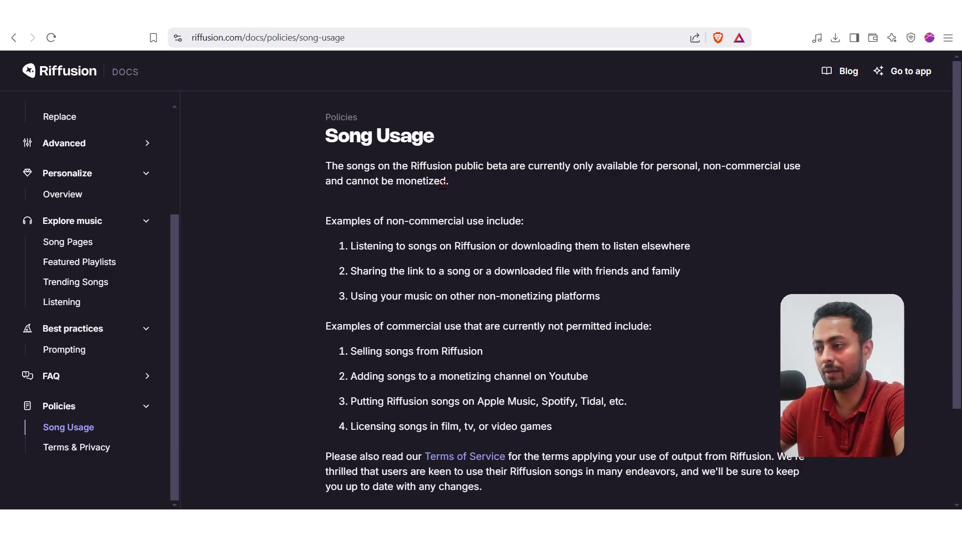
{"action": "left_click_drag", "start_coordinate": [456, 189], "coordinate": [322, 162]}
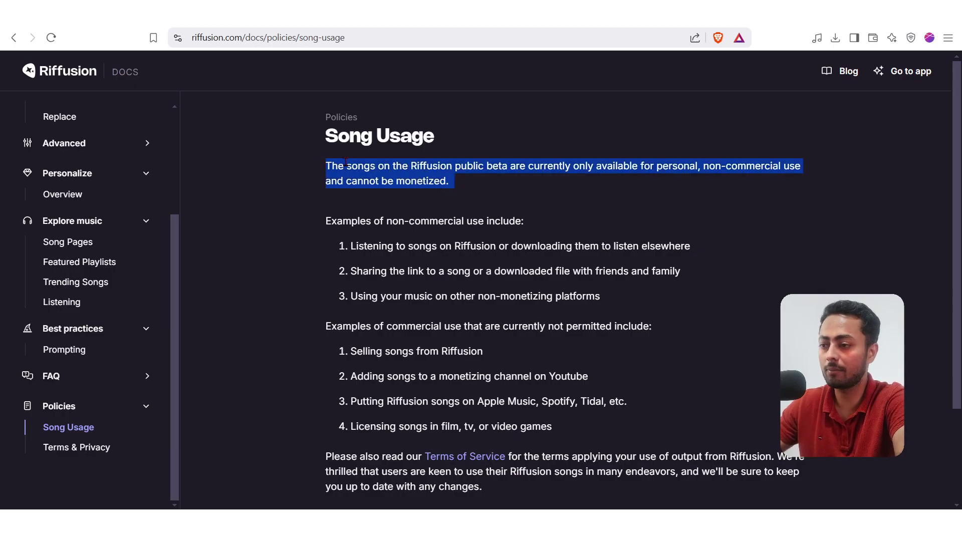
{"action": "left_click", "coordinate": [420, 202]}
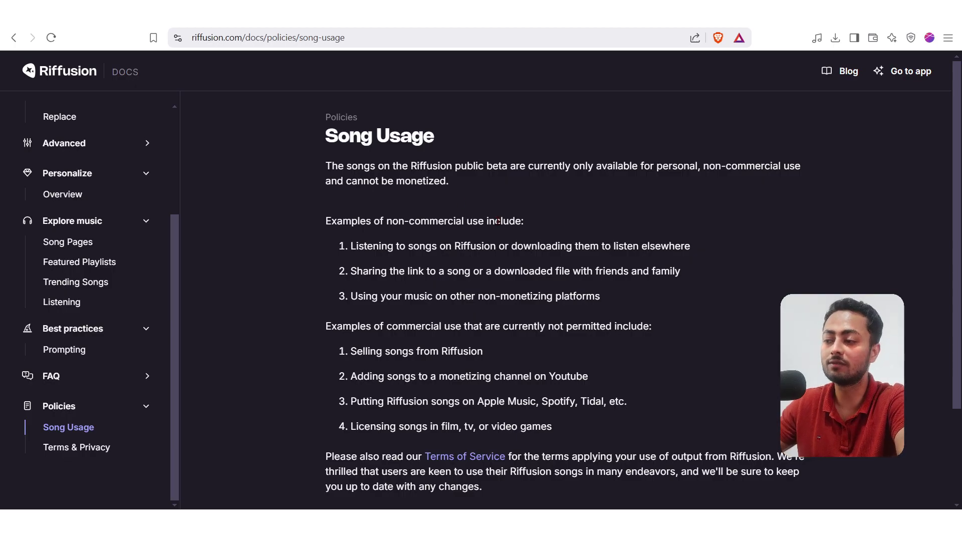
- Review the policy's examples of non-commercial and commercial use, and expand the documentation's Get started section
{"action": "scroll", "coordinate": [498, 221], "scroll_direction": "down", "scroll_amount": 1}
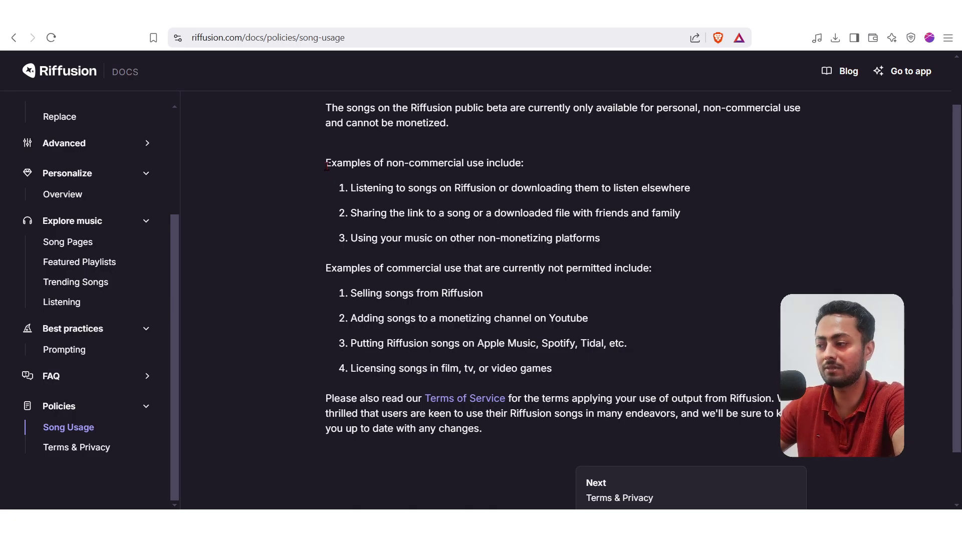
{"action": "left_click_drag", "start_coordinate": [326, 166], "coordinate": [537, 165]}
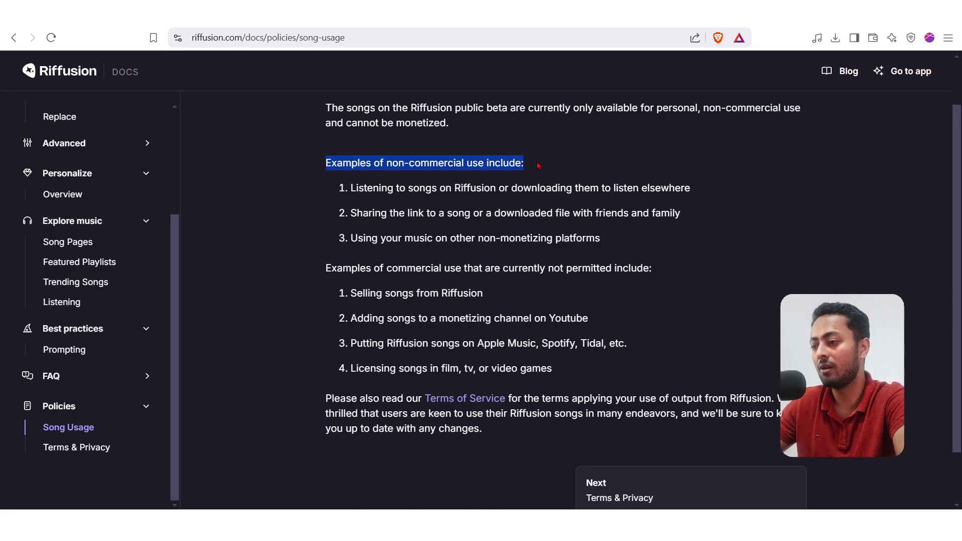
{"action": "left_click", "coordinate": [545, 203]}
{"action": "scroll", "coordinate": [521, 300], "scroll_direction": "down", "scroll_amount": 1}
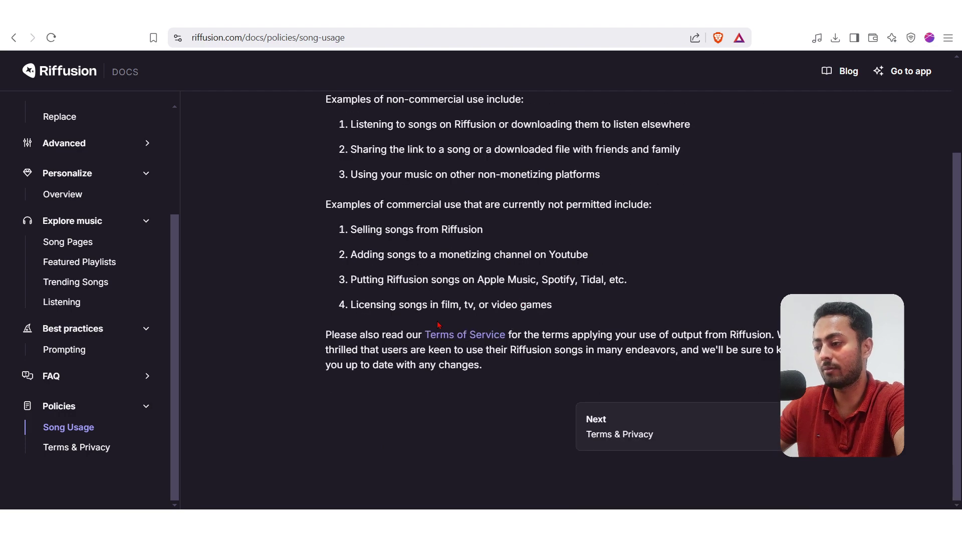
{"action": "scroll", "coordinate": [438, 324], "scroll_direction": "up", "scroll_amount": 2}
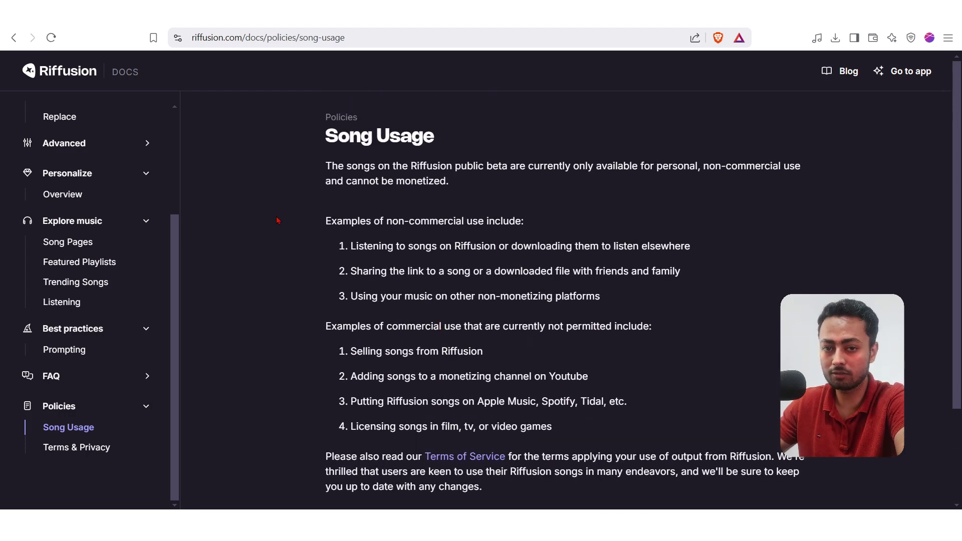
{"action": "scroll", "coordinate": [57, 125], "scroll_direction": "up", "scroll_amount": 3}
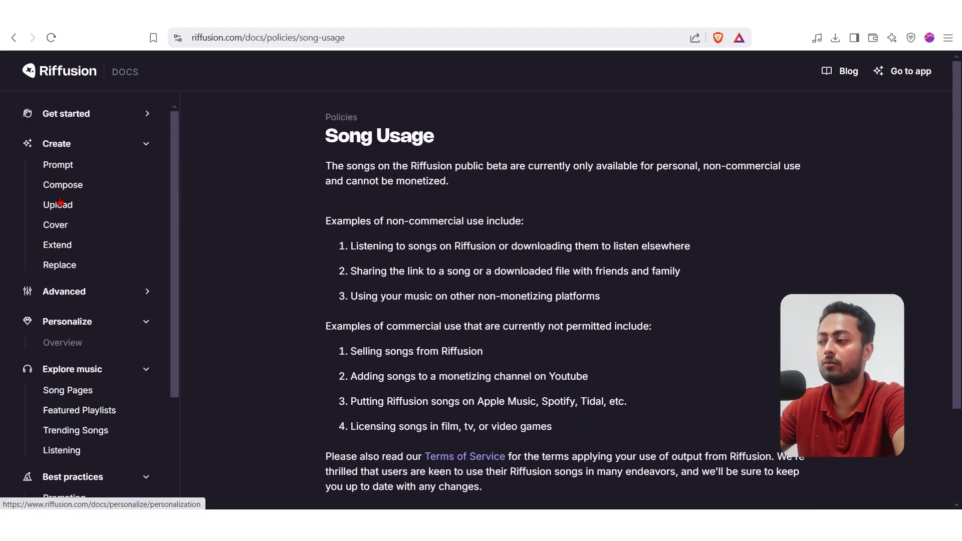
{"action": "left_click", "coordinate": [62, 113]}
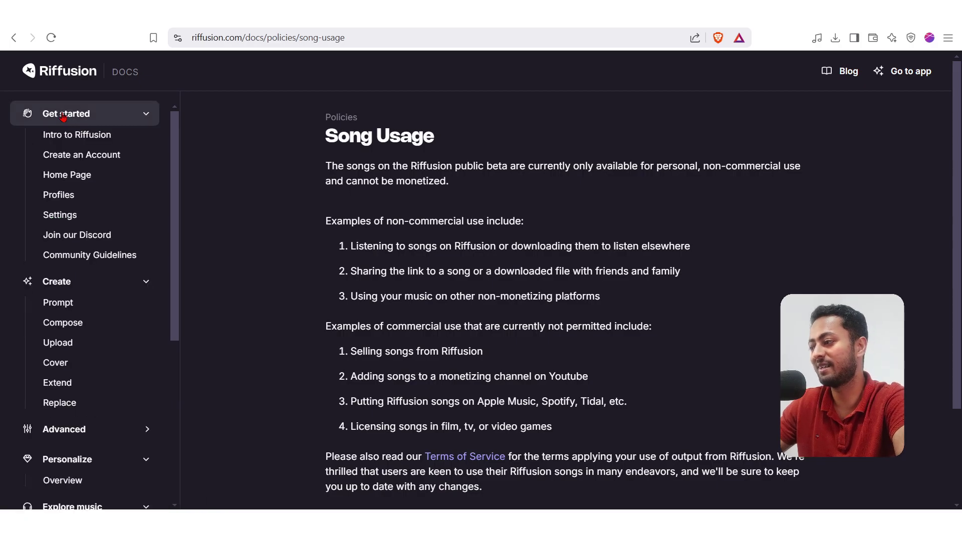
- Return to the Riffusion home page and browse through the full Staff picks song list
{"action": "left_click", "coordinate": [63, 74]}
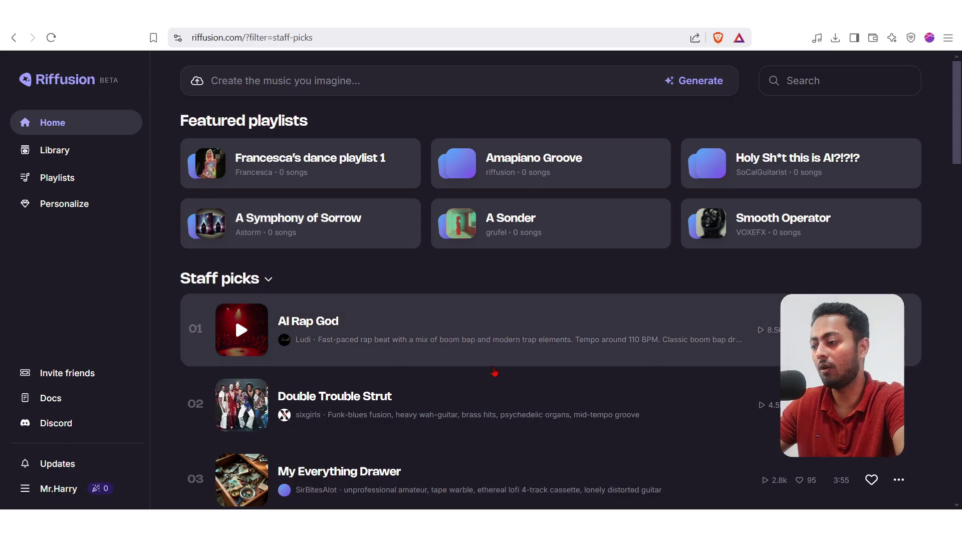
{"action": "scroll", "coordinate": [494, 371], "scroll_direction": "down", "scroll_amount": 2}
{"action": "scroll", "coordinate": [494, 372], "scroll_direction": "down", "scroll_amount": 20}
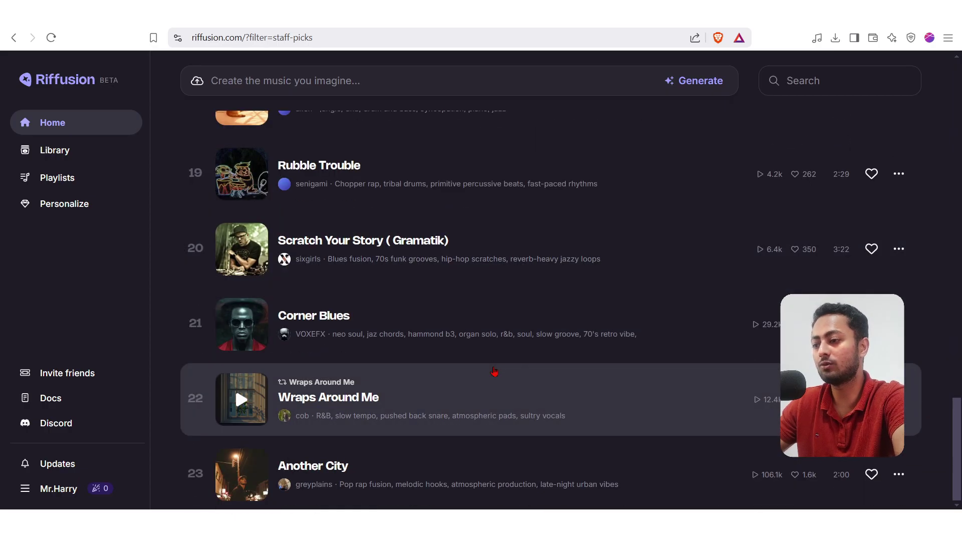
{"action": "scroll", "coordinate": [494, 372], "scroll_direction": "up", "scroll_amount": 2}
{"action": "scroll", "coordinate": [494, 372], "scroll_direction": "up", "scroll_amount": 20}
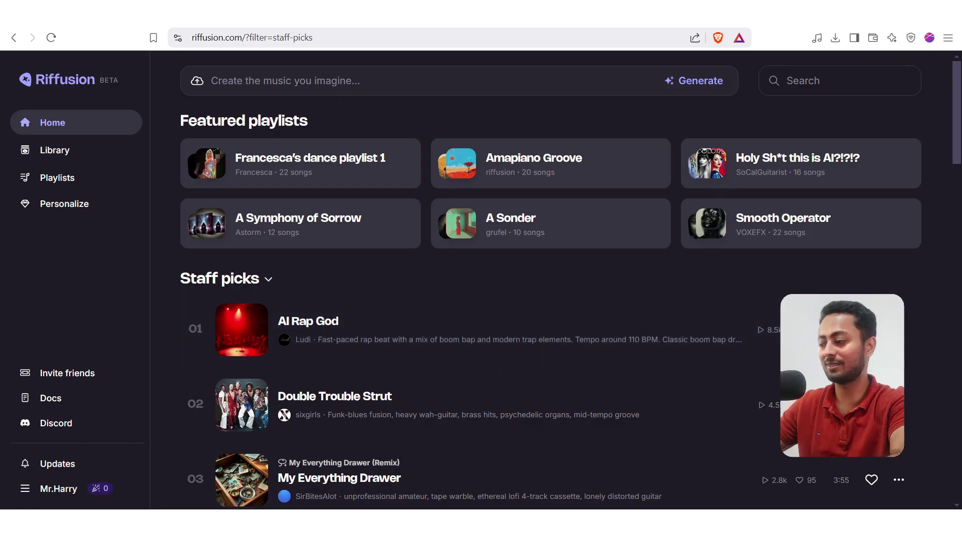
- Copy the friend invitation link for Riffusion and close the invitation dialog
{"action": "left_click", "coordinate": [94, 377]}
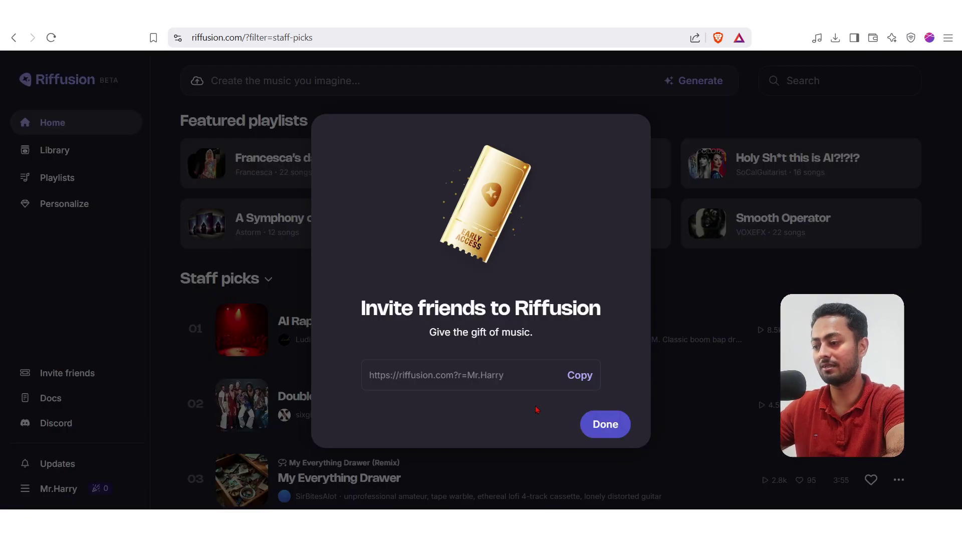
{"action": "left_click", "coordinate": [578, 377]}
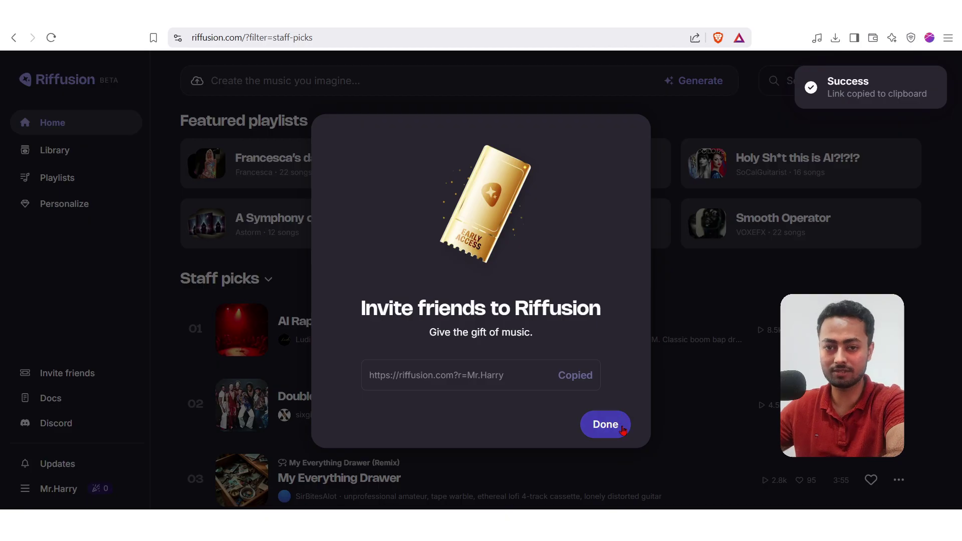
{"action": "left_click", "coordinate": [620, 421]}
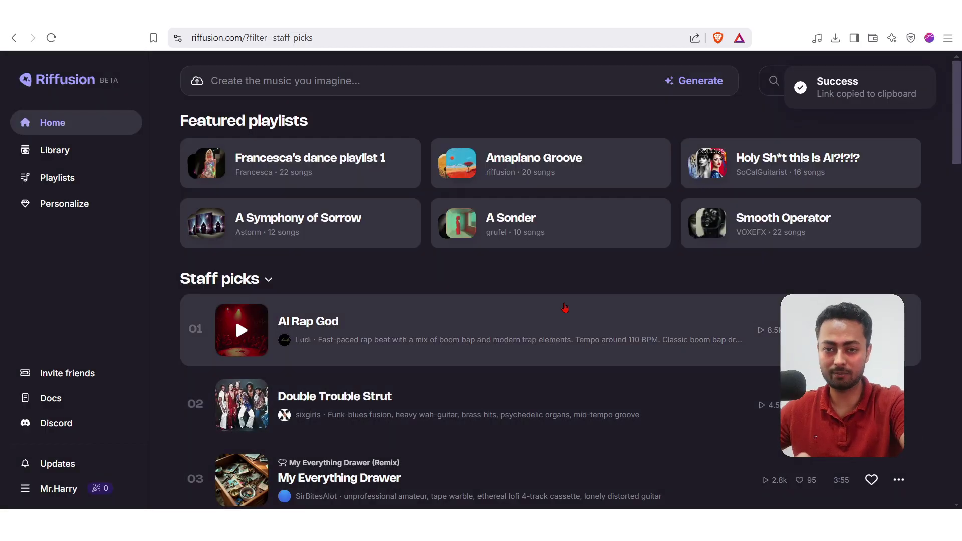